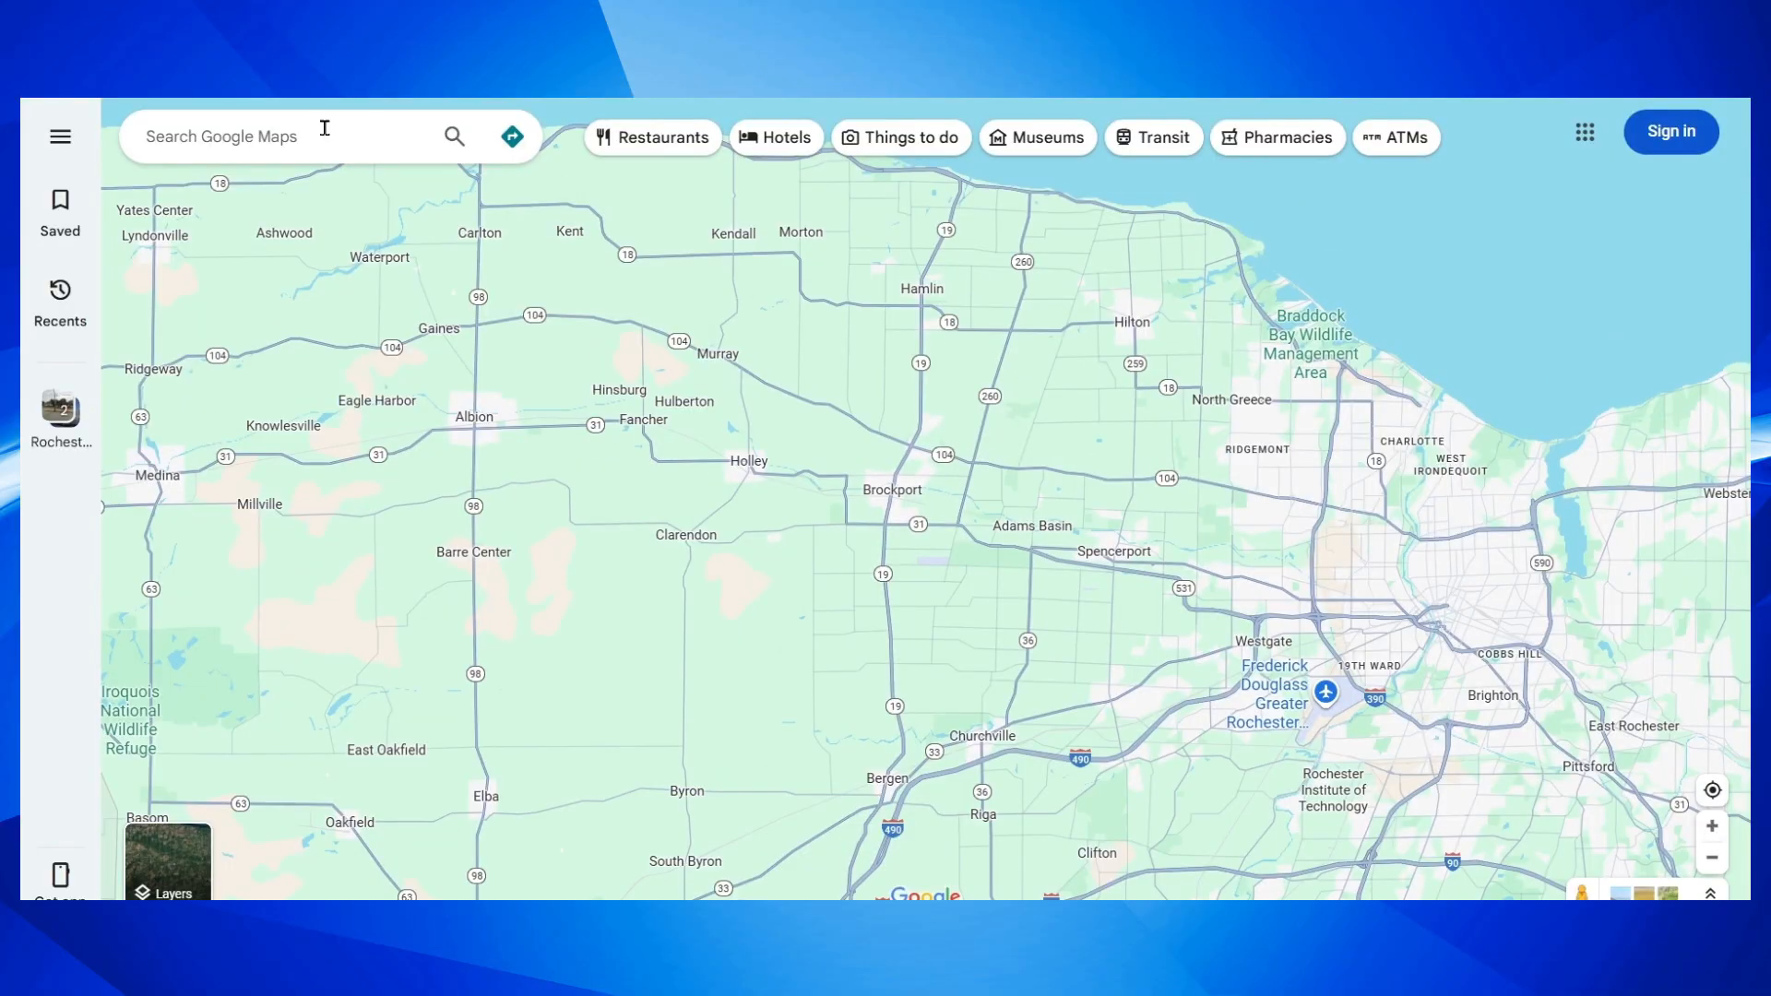
Search the map for Guardian Gutter Guards
{"action": "left_click", "coordinate": [325, 131]}
{"action": "type", "text": "Guardian Gutter Guards"}
{"action": "key", "text": "Return"}
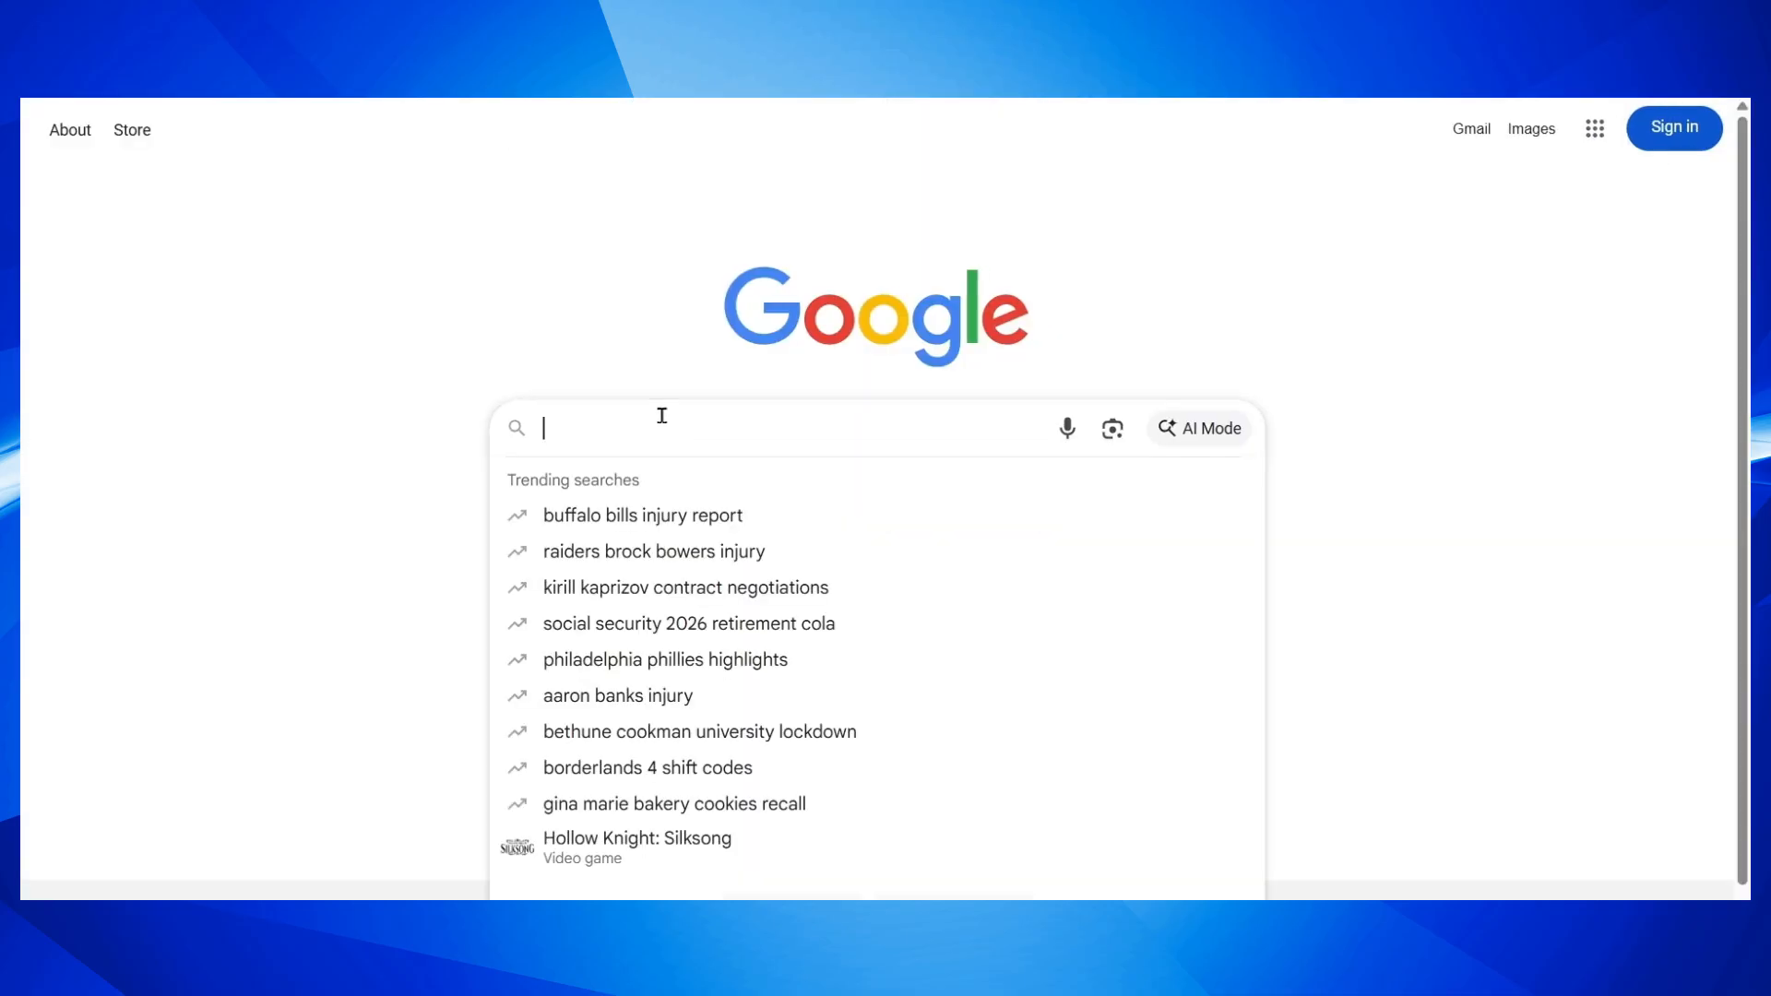
Search the web for google business profile, open Google's Business Profile site and start creating a free profile
{"action": "type", "text": "google business profile"}
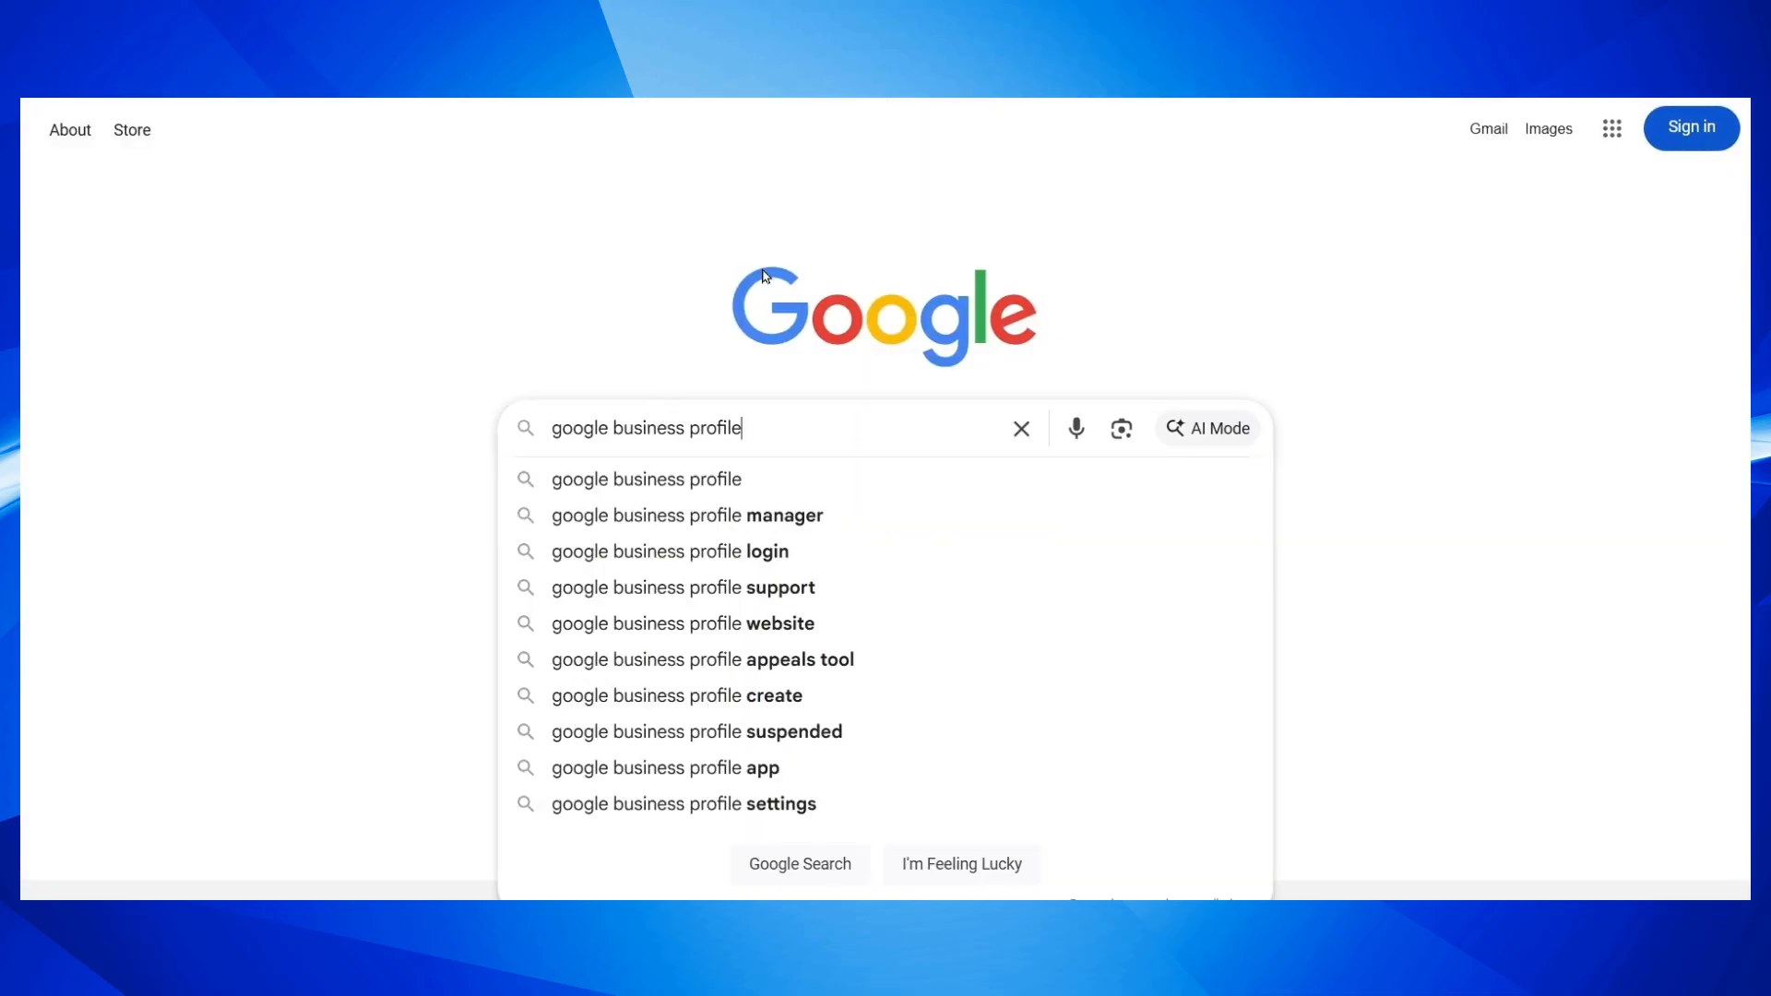
{"action": "key", "text": "Return"}
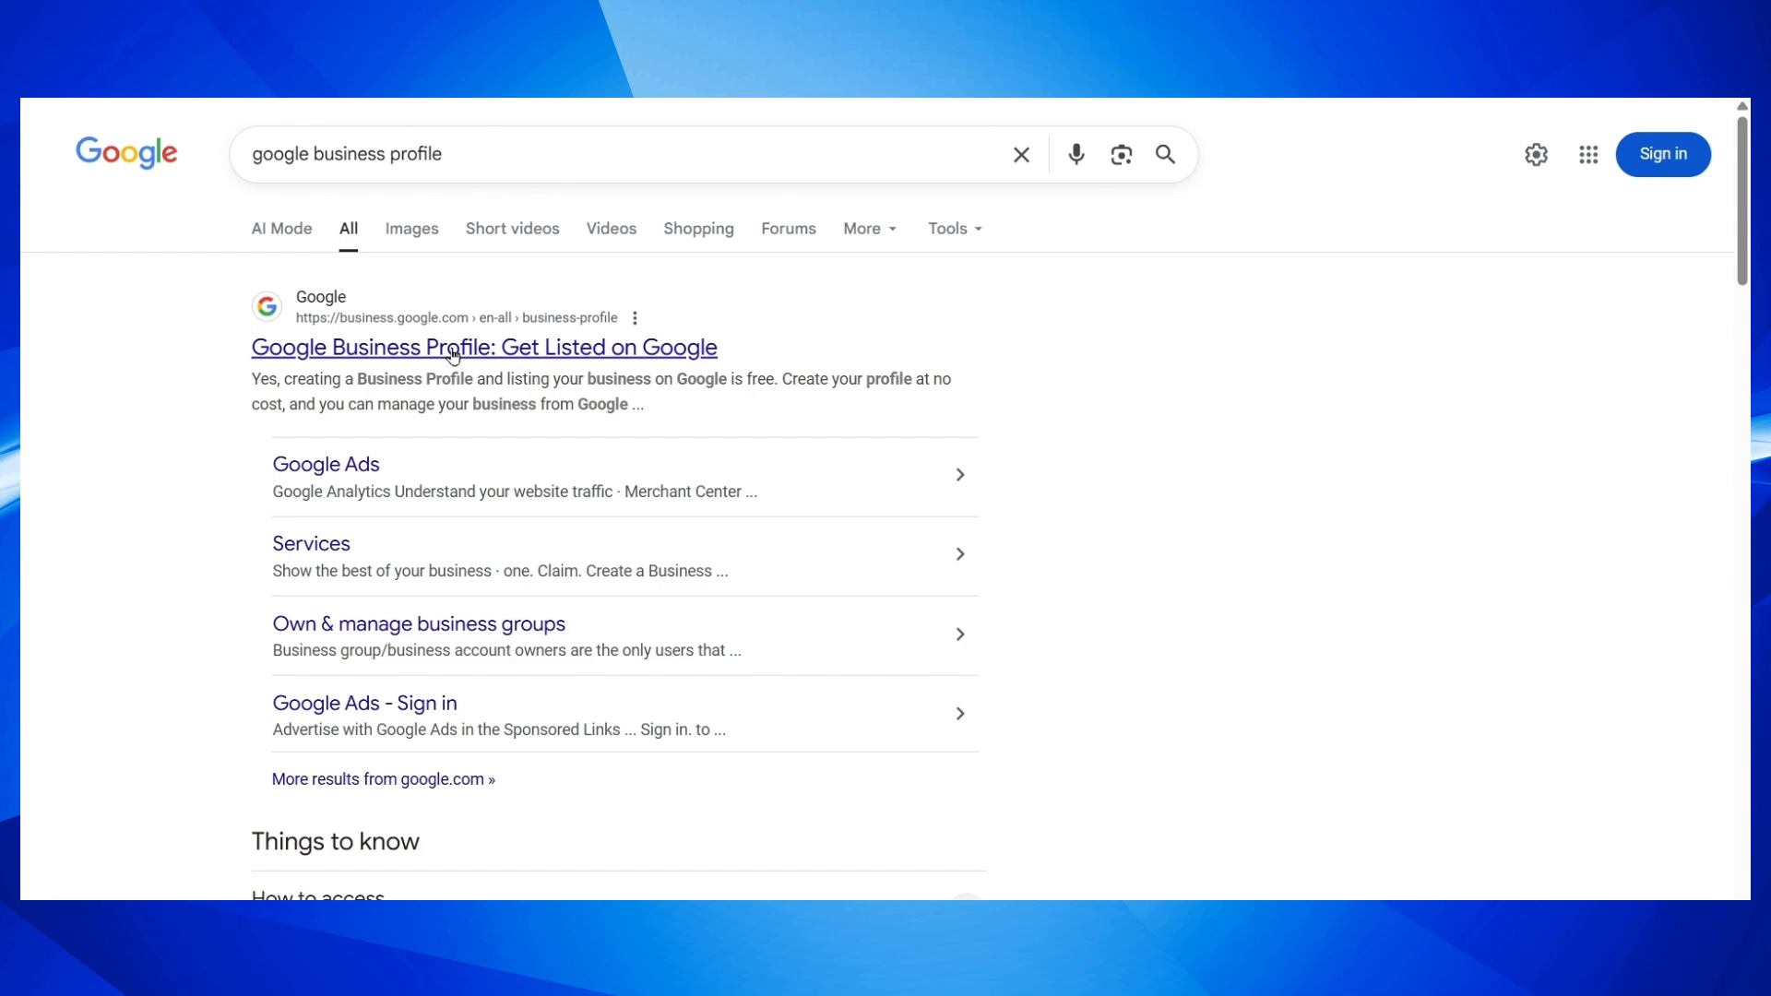
{"action": "left_click", "coordinate": [373, 345]}
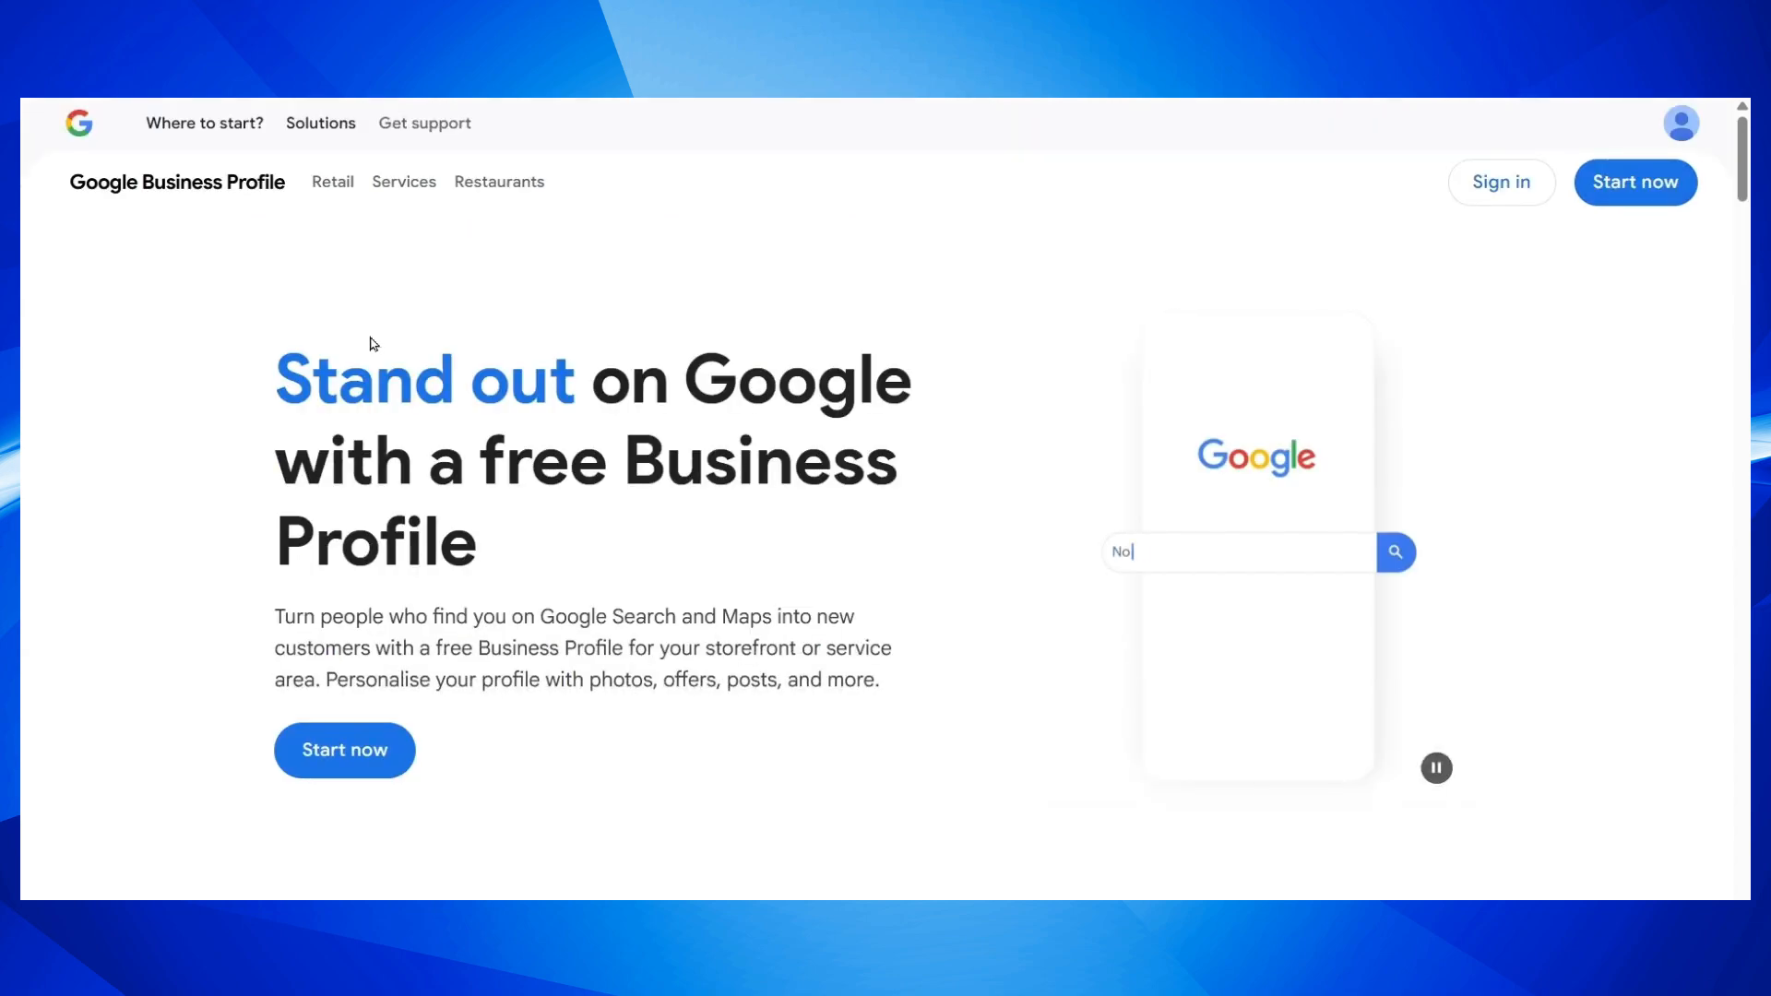
{"action": "left_click", "coordinate": [351, 755]}
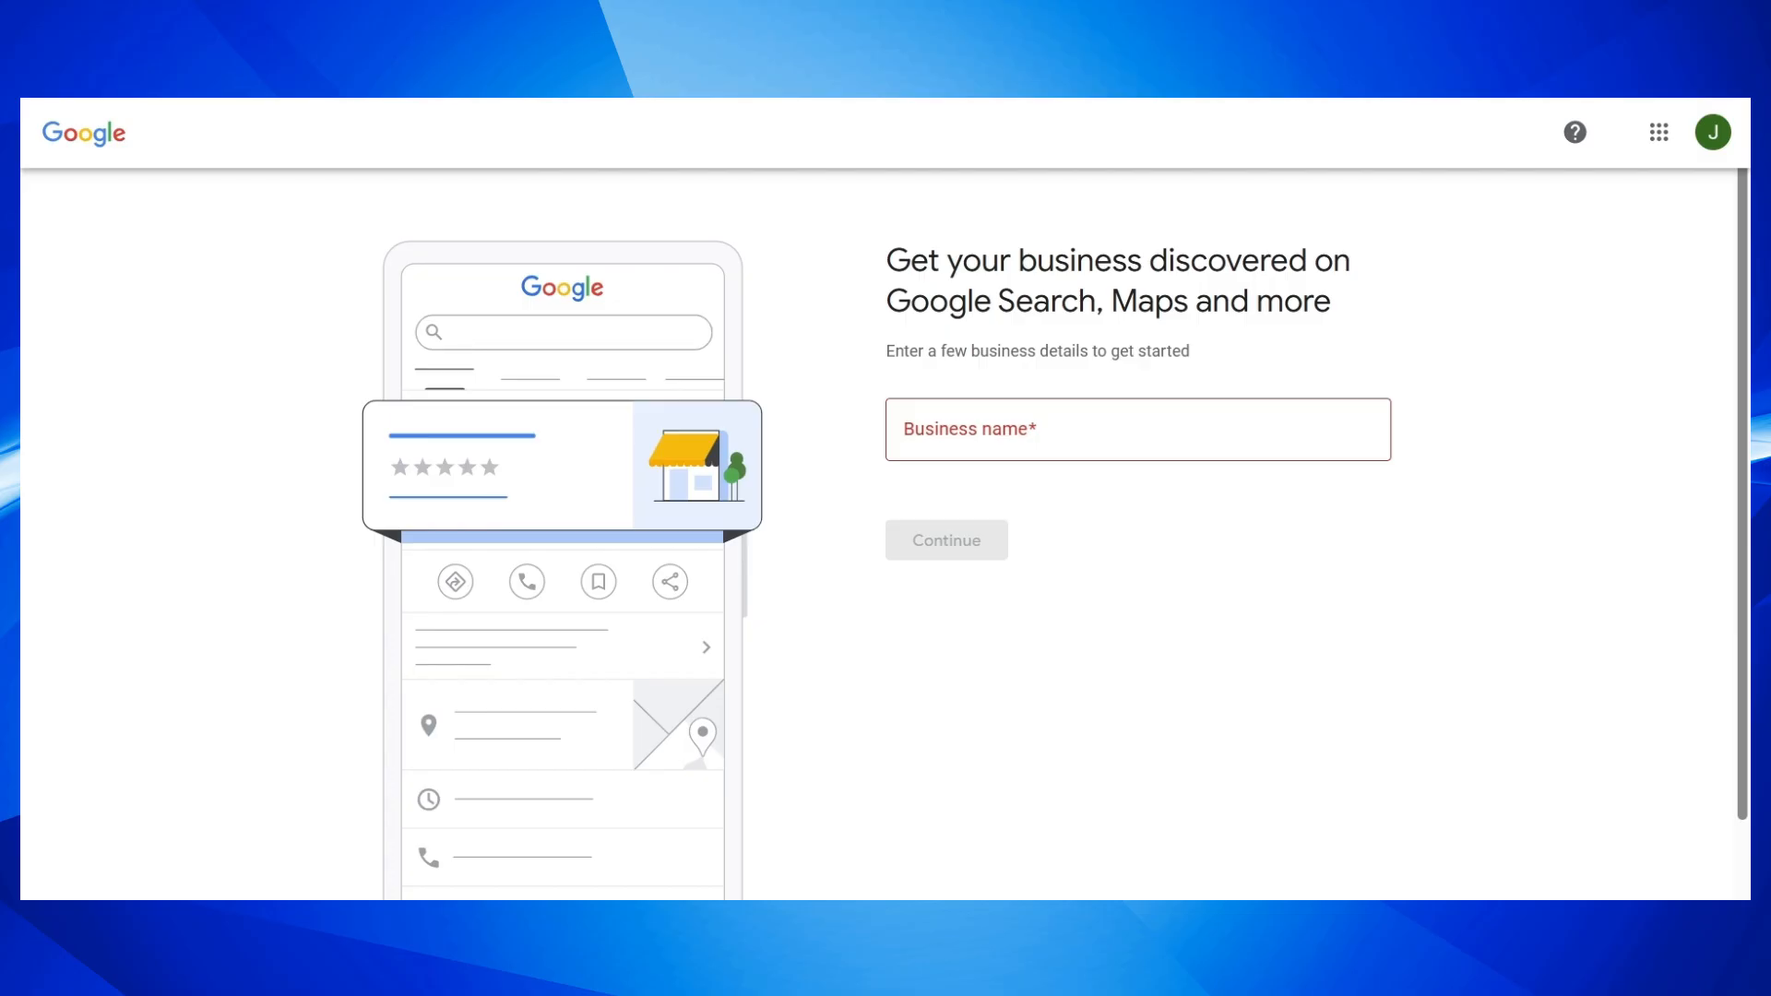
Create a new business named Groovy Gutters LLC and continue to the business type selection
{"action": "left_click", "coordinate": [1114, 431]}
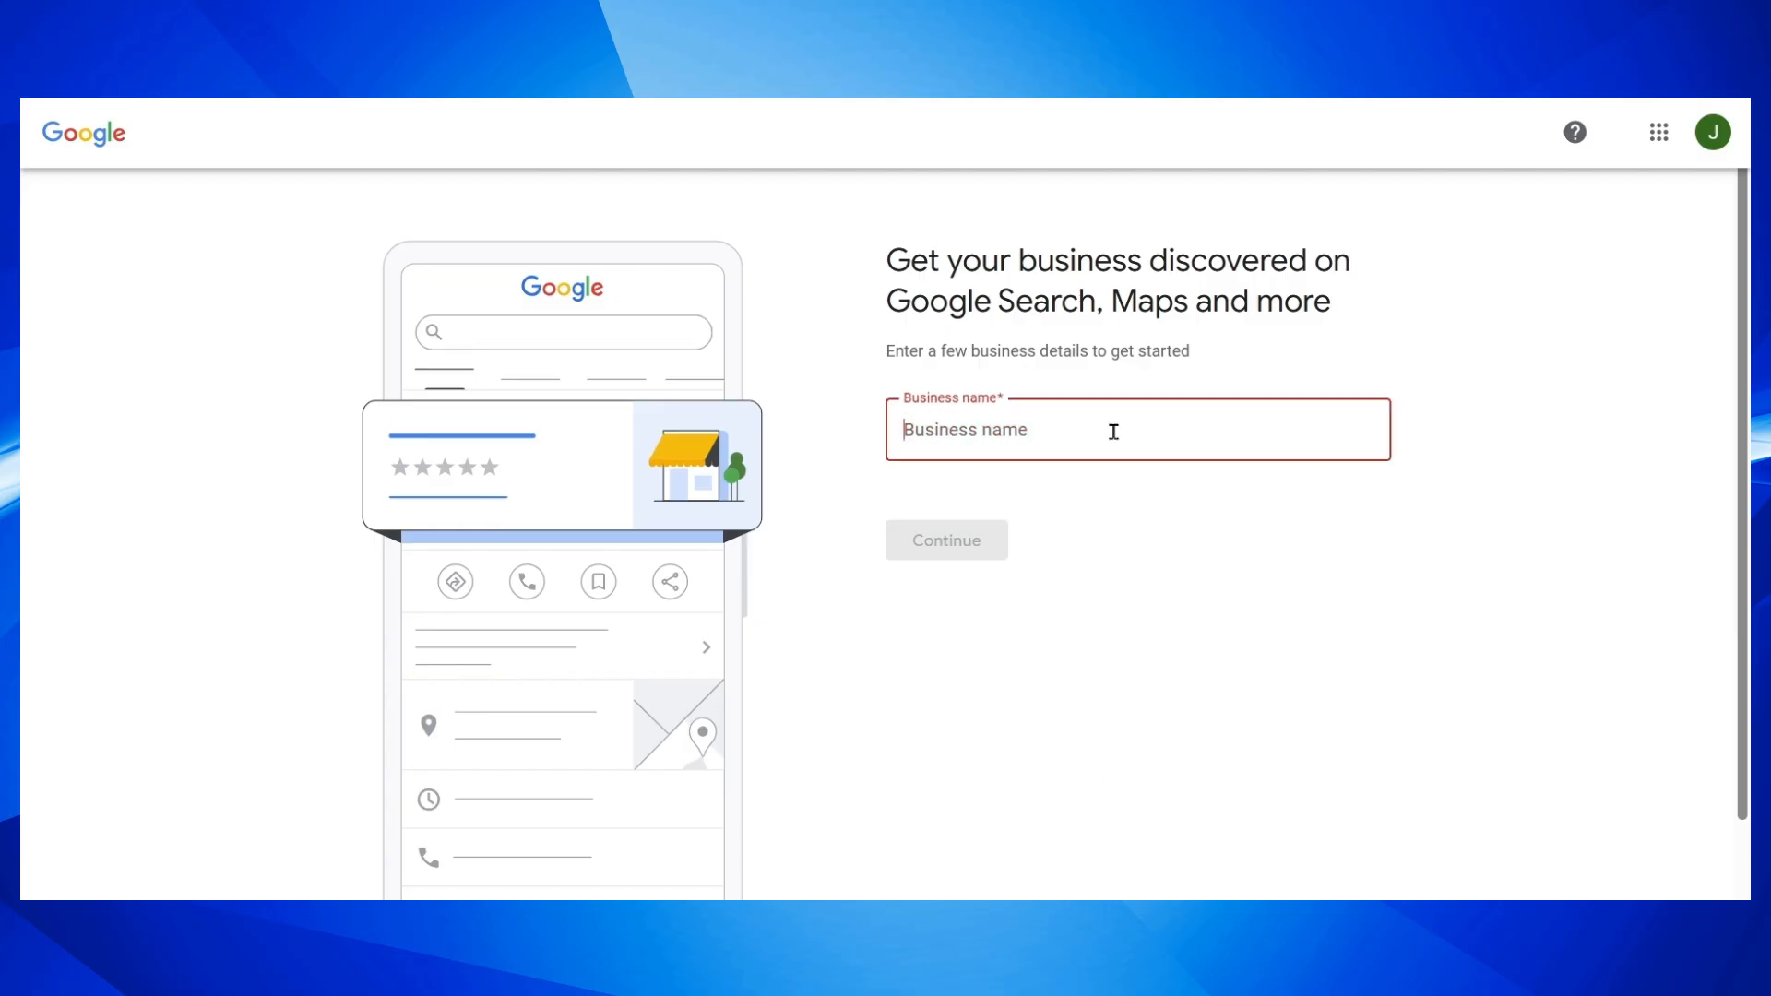
{"action": "type", "text": "Groovy Gutters LLC"}
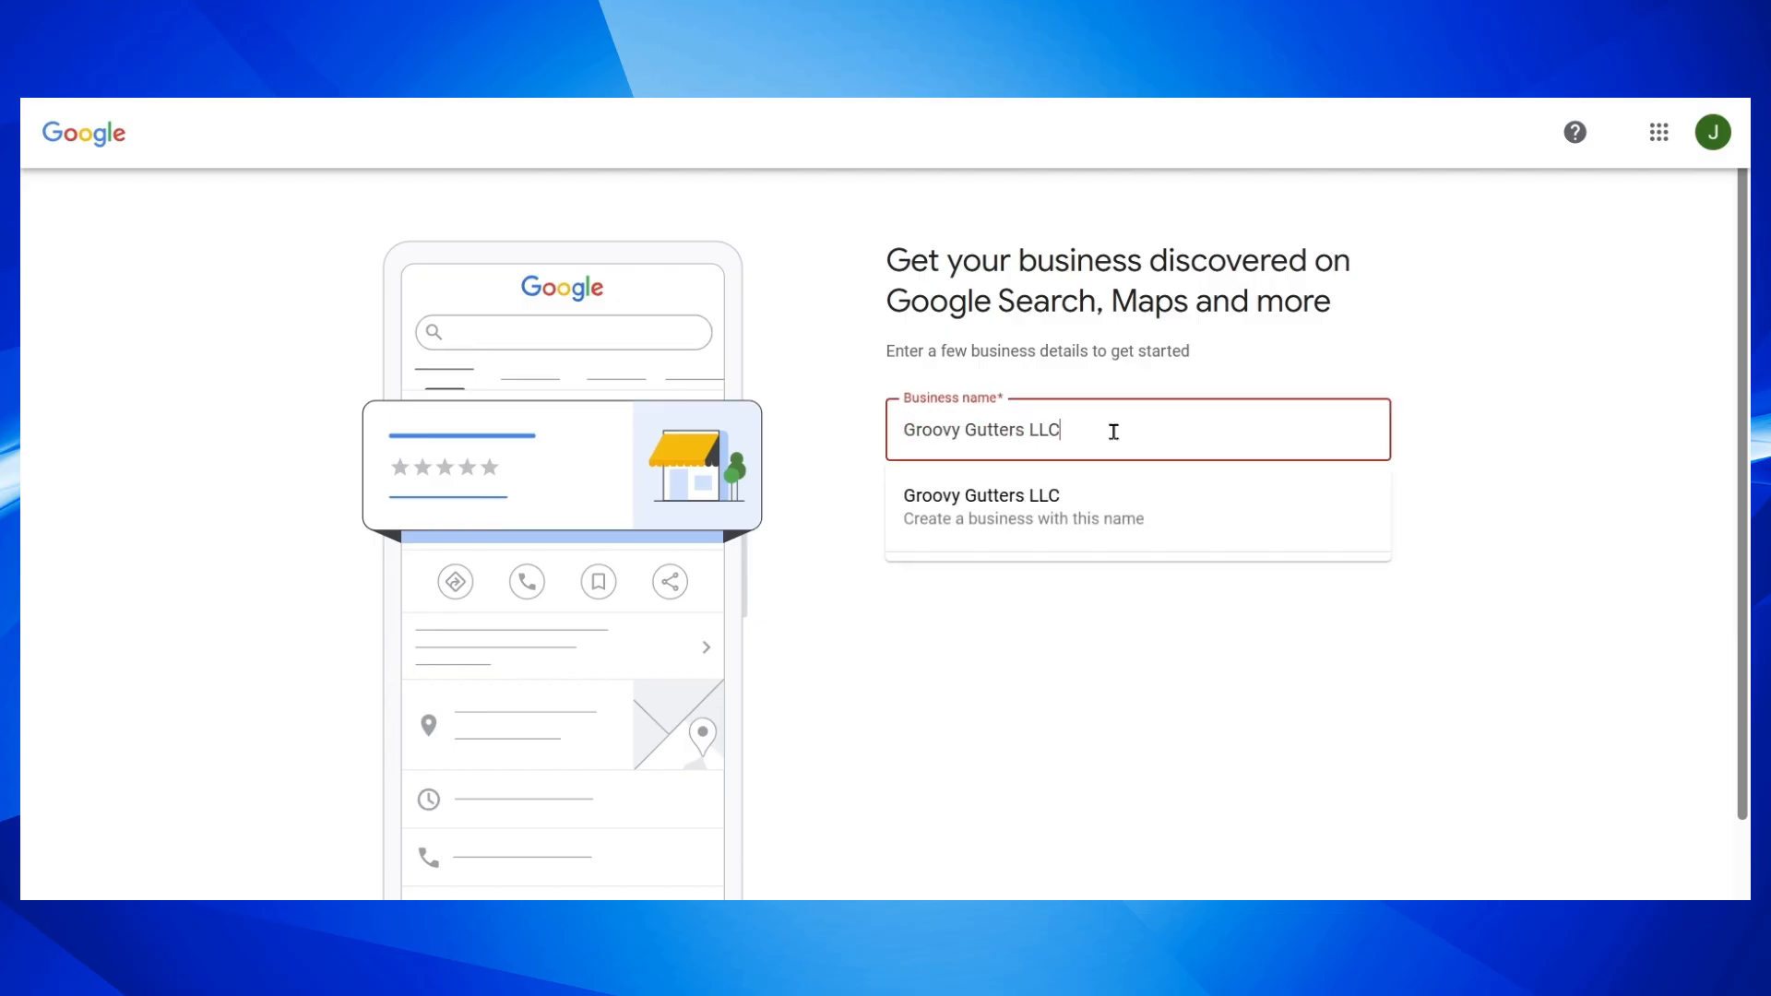
{"action": "left_click", "coordinate": [1125, 522]}
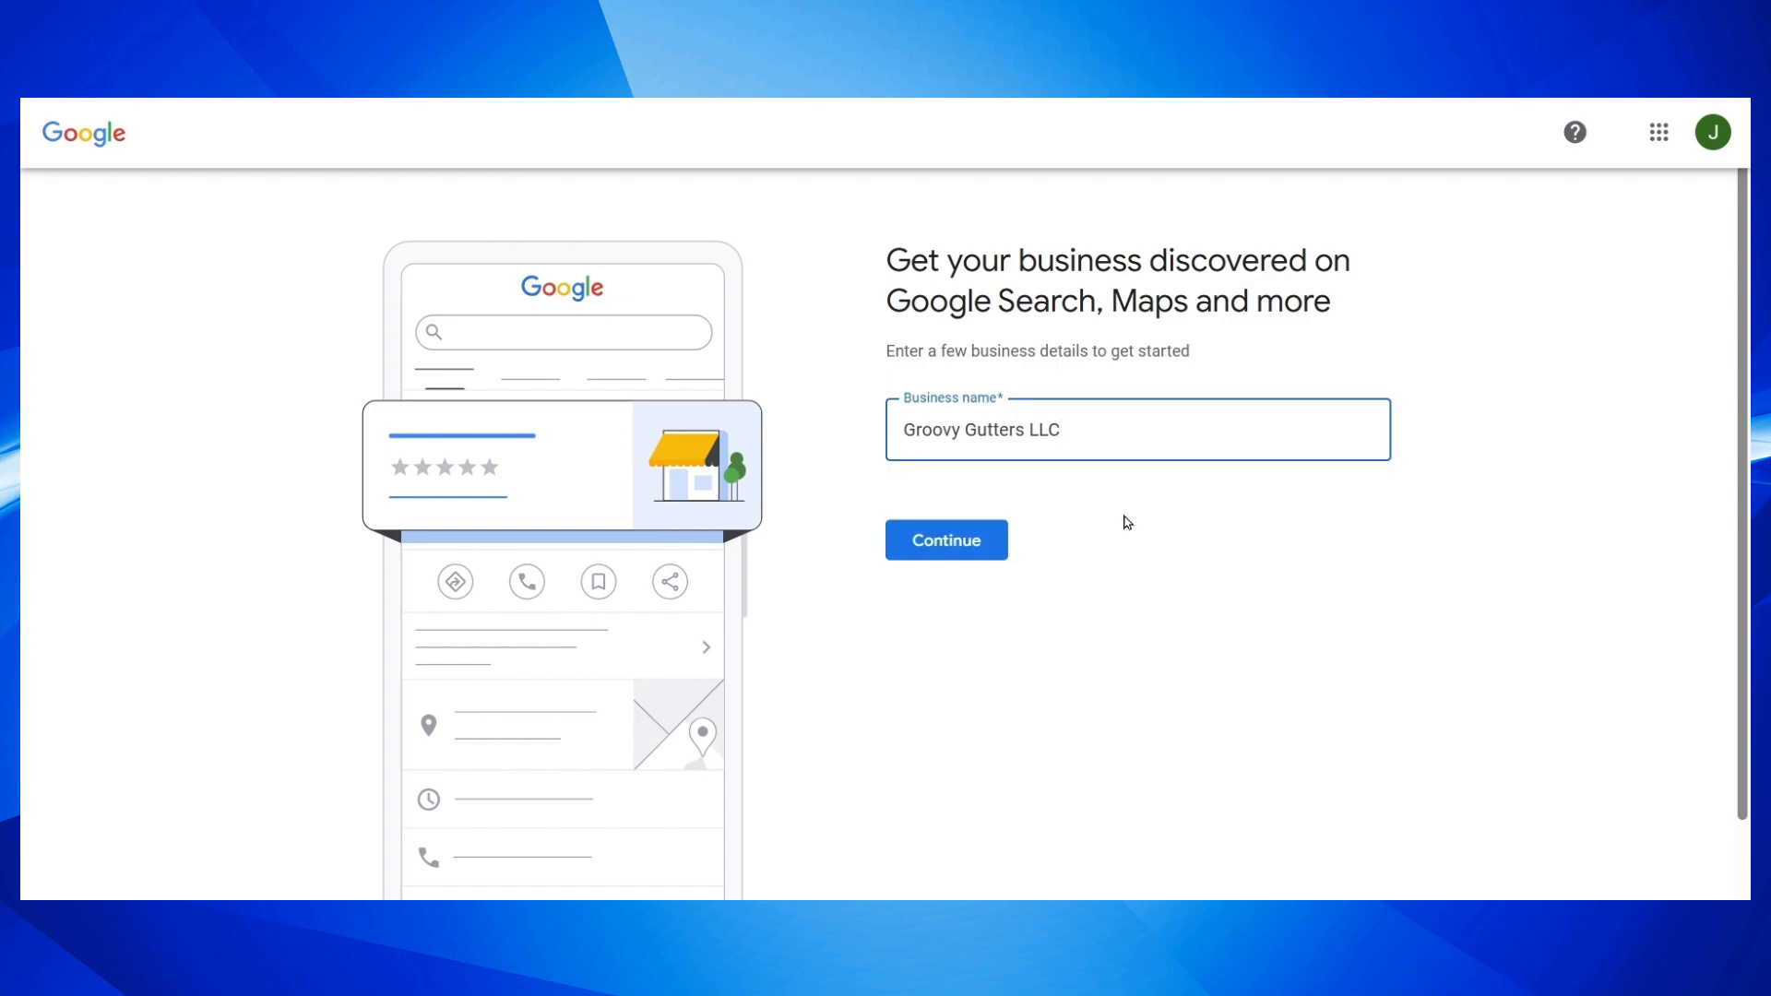
{"action": "left_click", "coordinate": [951, 551]}
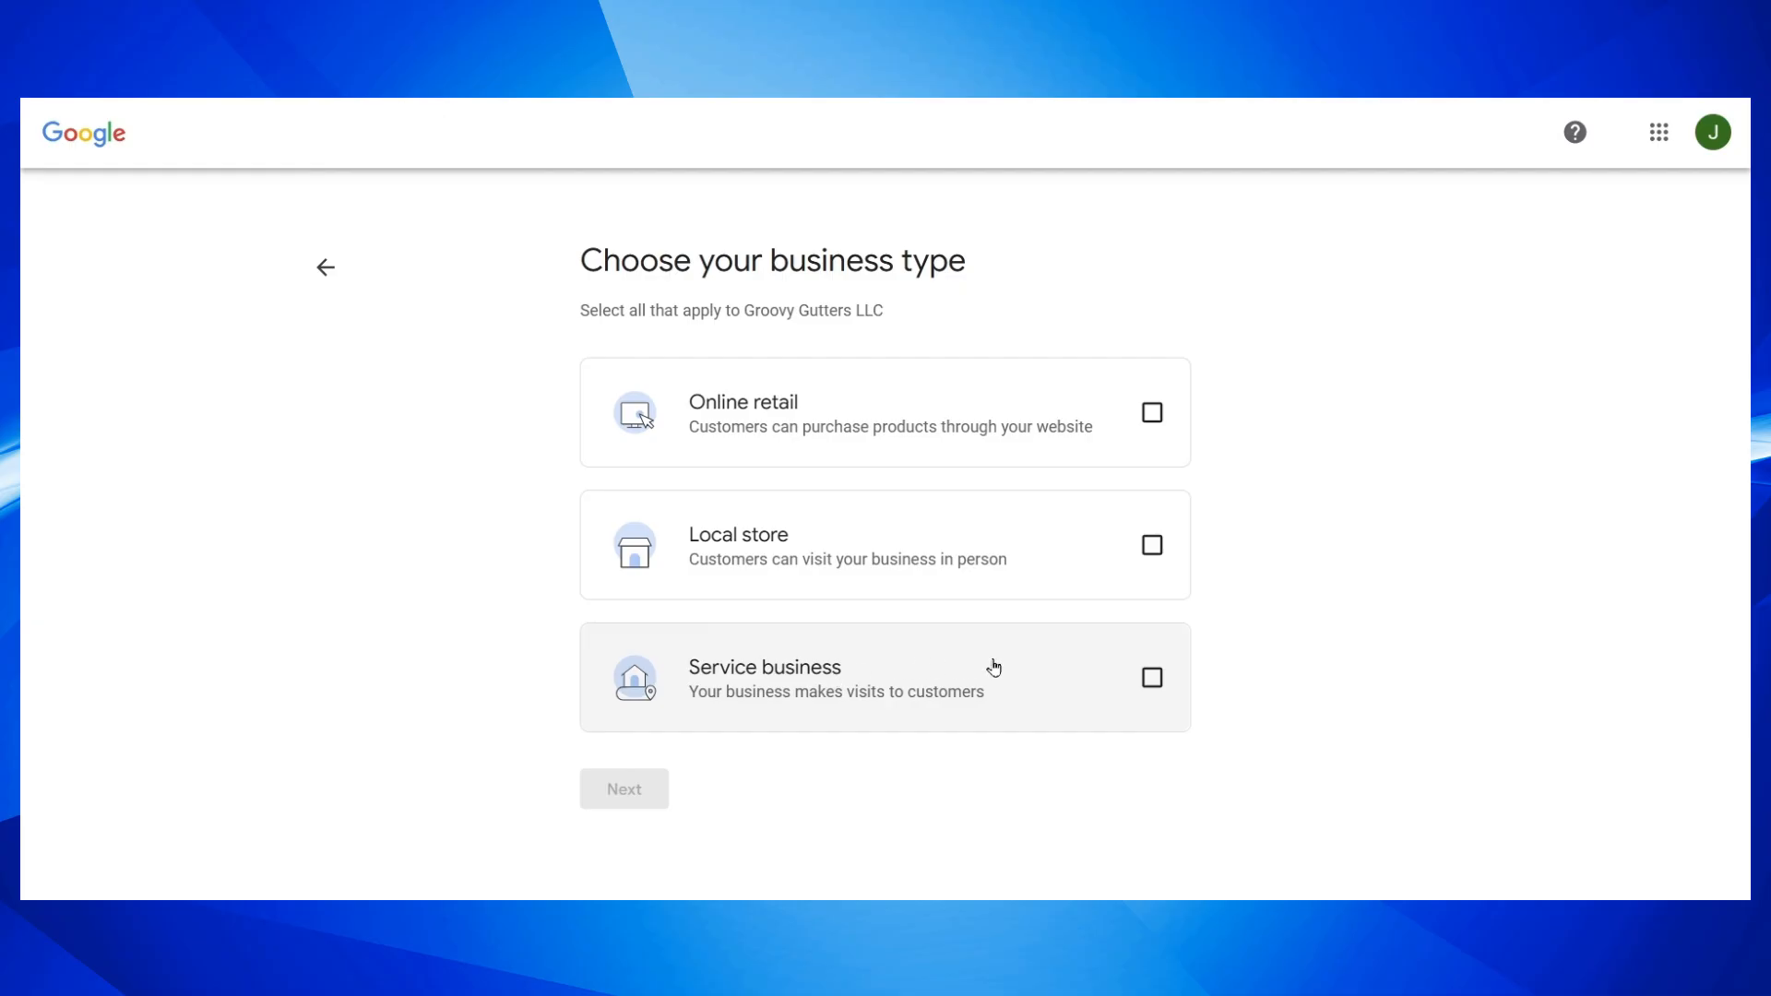
{"action": "left_click", "coordinate": [752, 683]}
{"action": "left_click", "coordinate": [756, 552]}
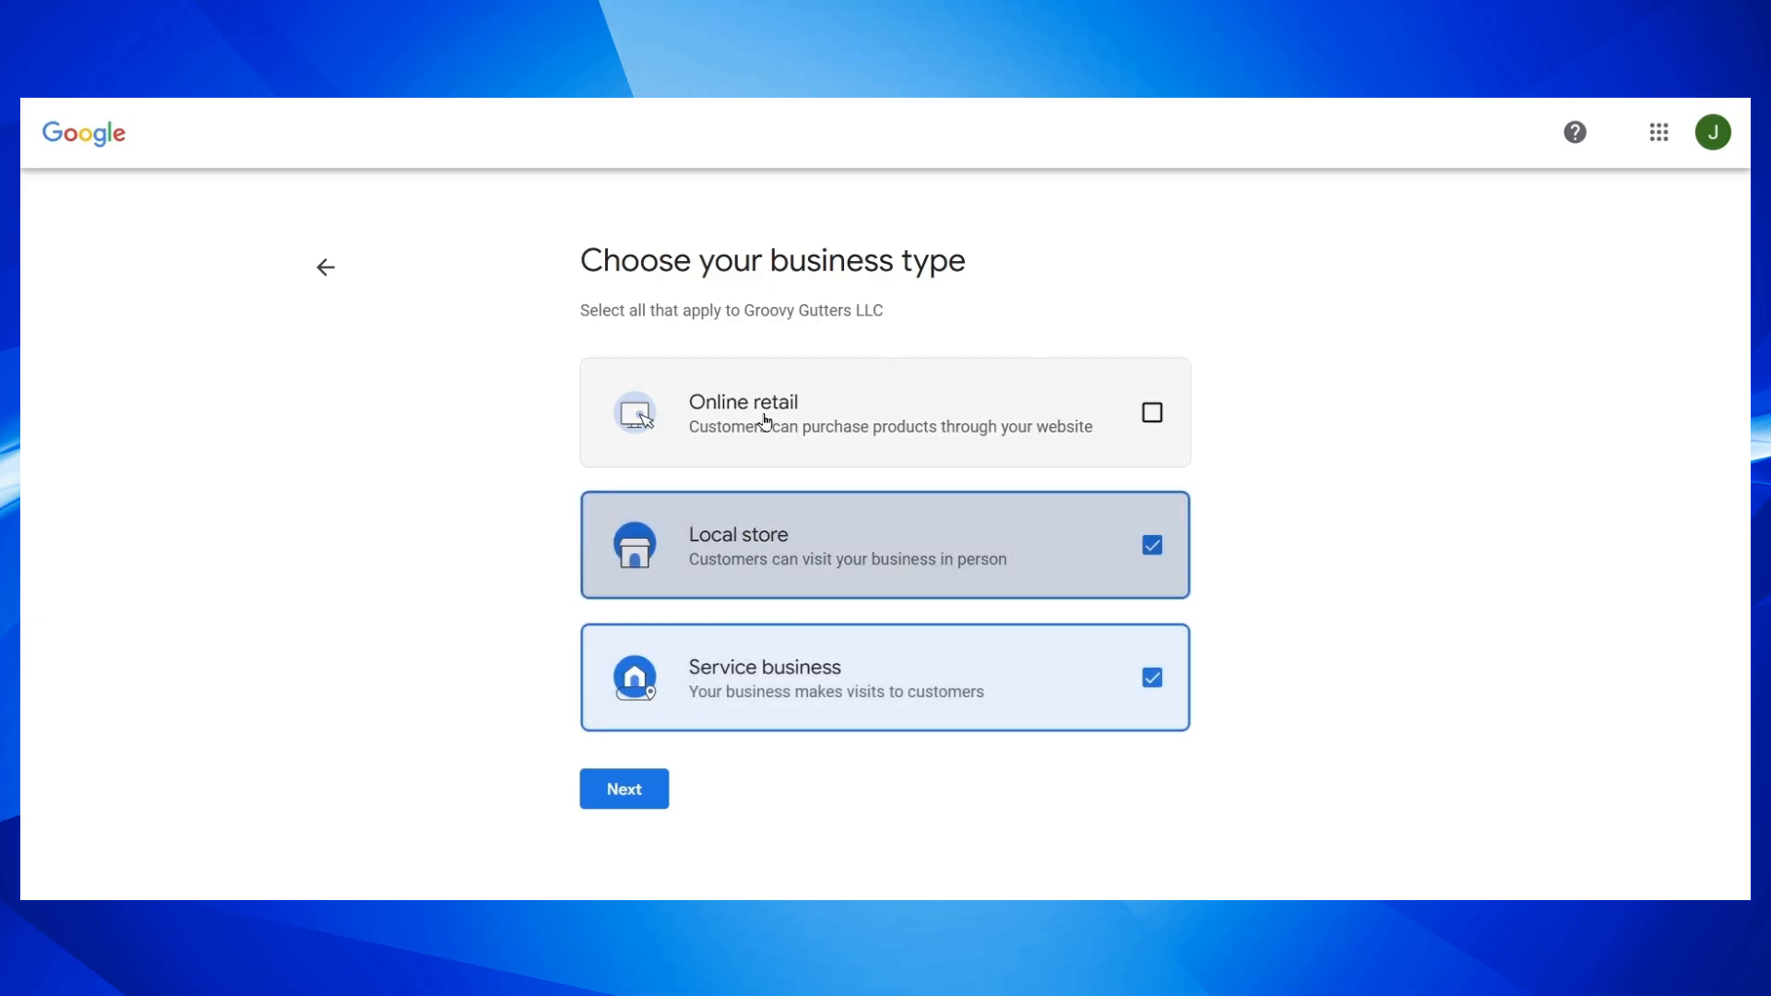
{"action": "left_click", "coordinate": [765, 421]}
{"action": "left_click", "coordinate": [764, 421]}
{"action": "left_click", "coordinate": [761, 545]}
{"action": "left_click", "coordinate": [773, 675]}
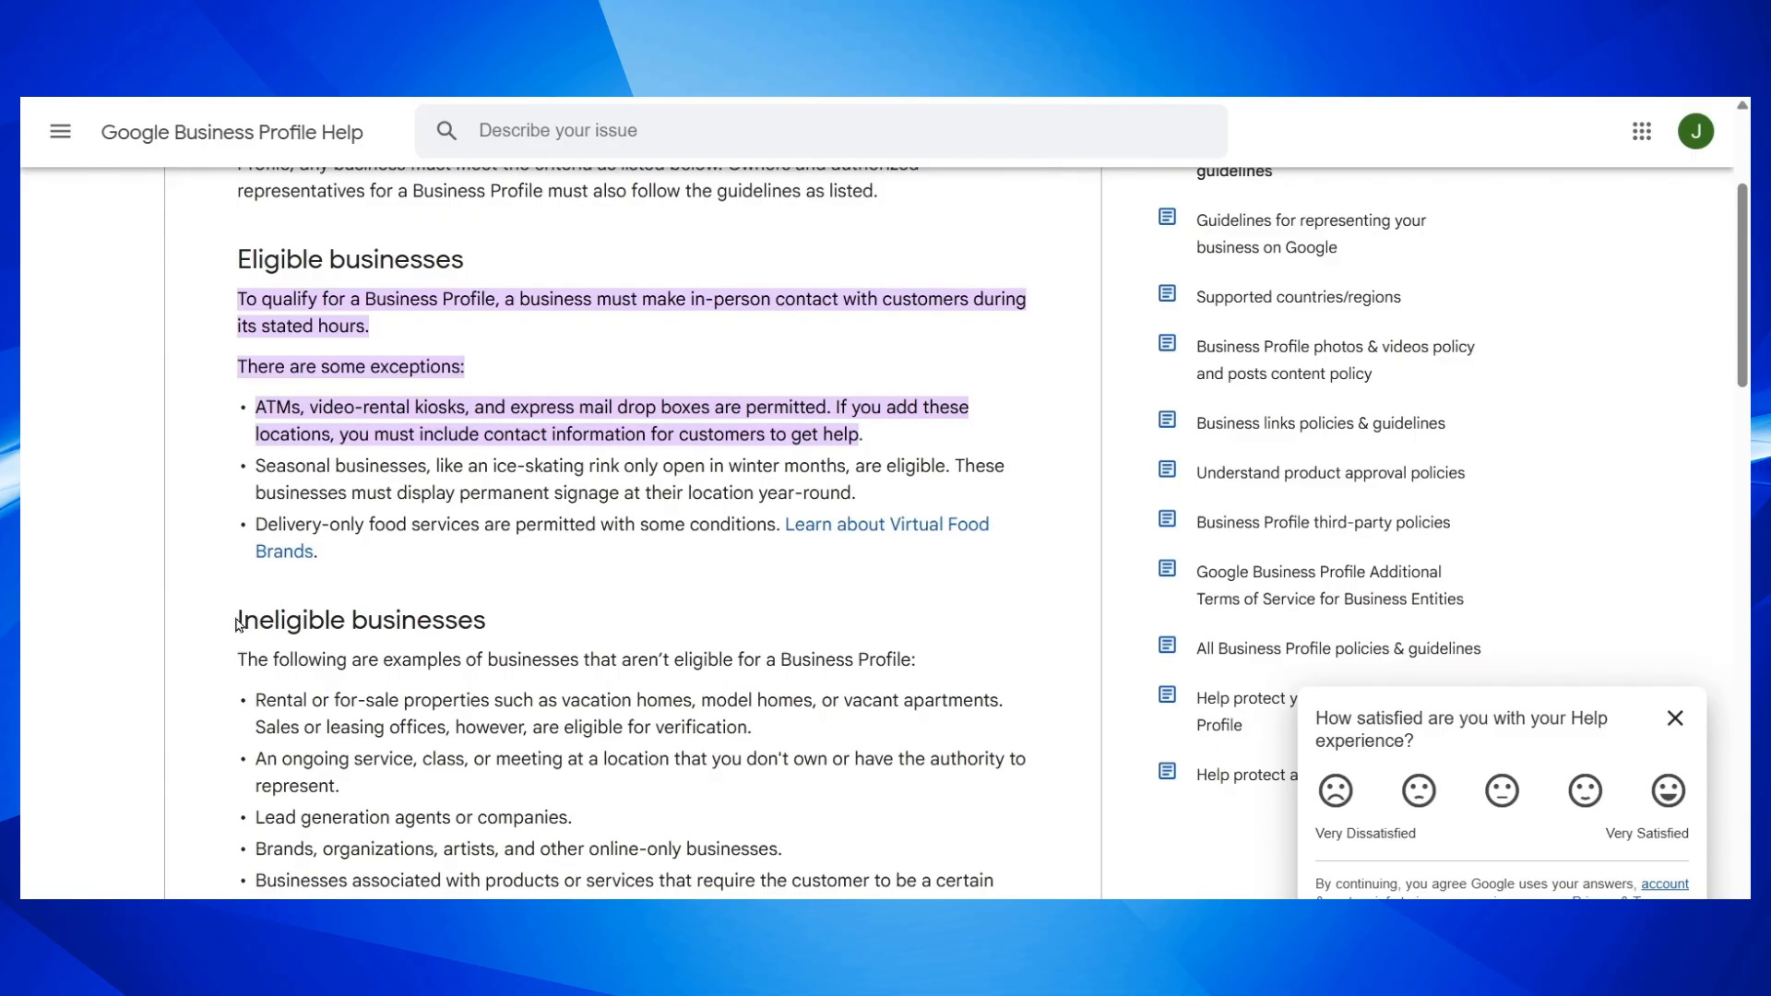
Review the eligible and ineligible businesses sections of the Business Profile guidelines
{"action": "left_click_drag", "start_coordinate": [237, 620], "coordinate": [505, 609]}
{"action": "left_click_drag", "start_coordinate": [253, 259], "coordinate": [436, 259]}
{"action": "left_click", "coordinate": [533, 271]}
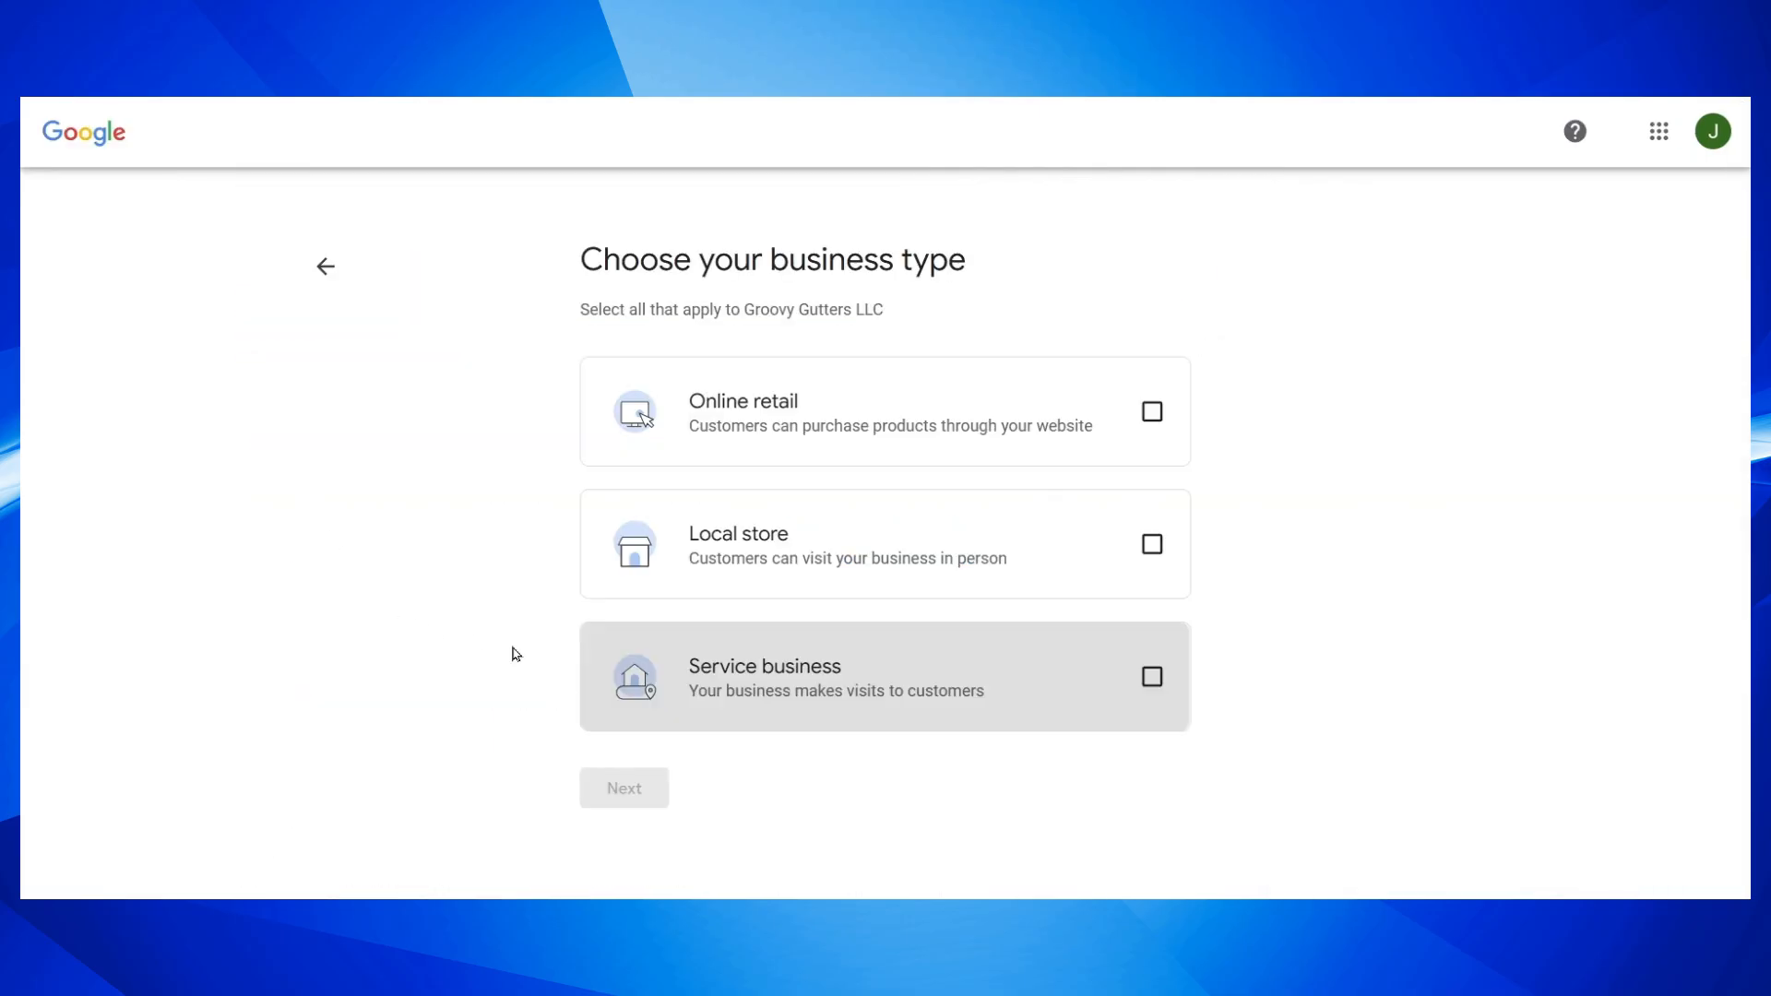
Set the business type to Service business and the business category to Gutter cleaning service
{"action": "left_click", "coordinate": [755, 678]}
{"action": "left_click", "coordinate": [624, 803]}
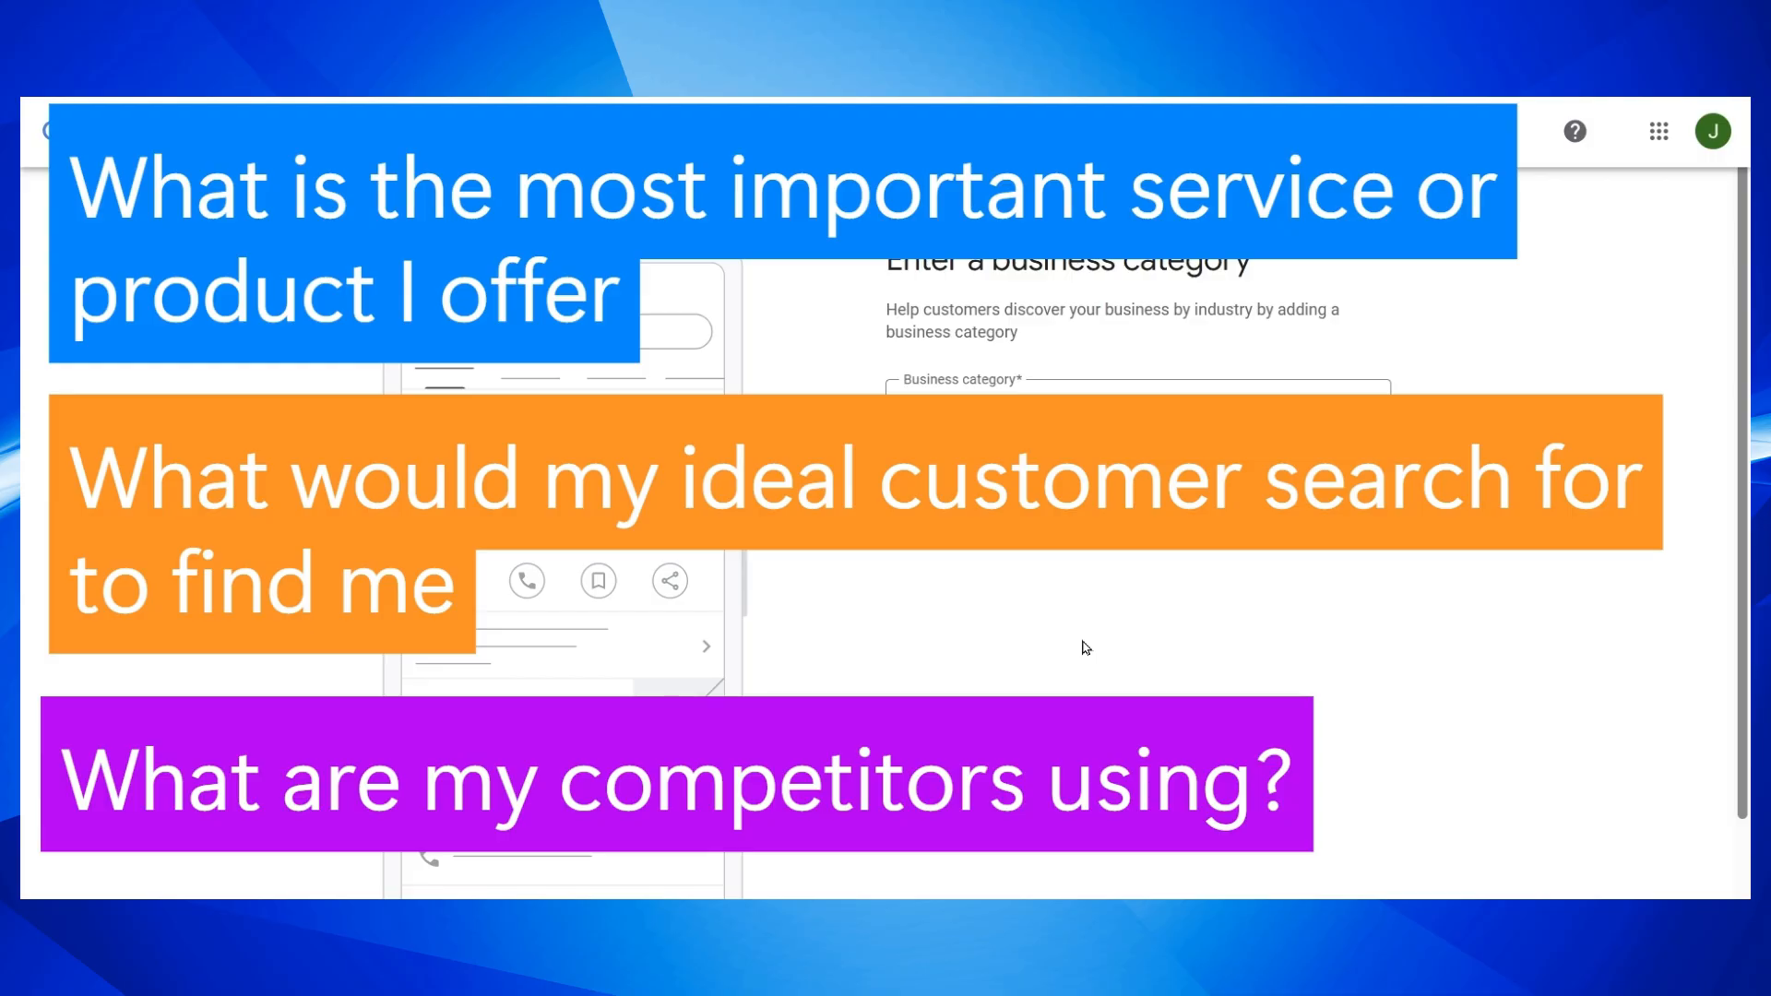
{"action": "left_click", "coordinate": [906, 427]}
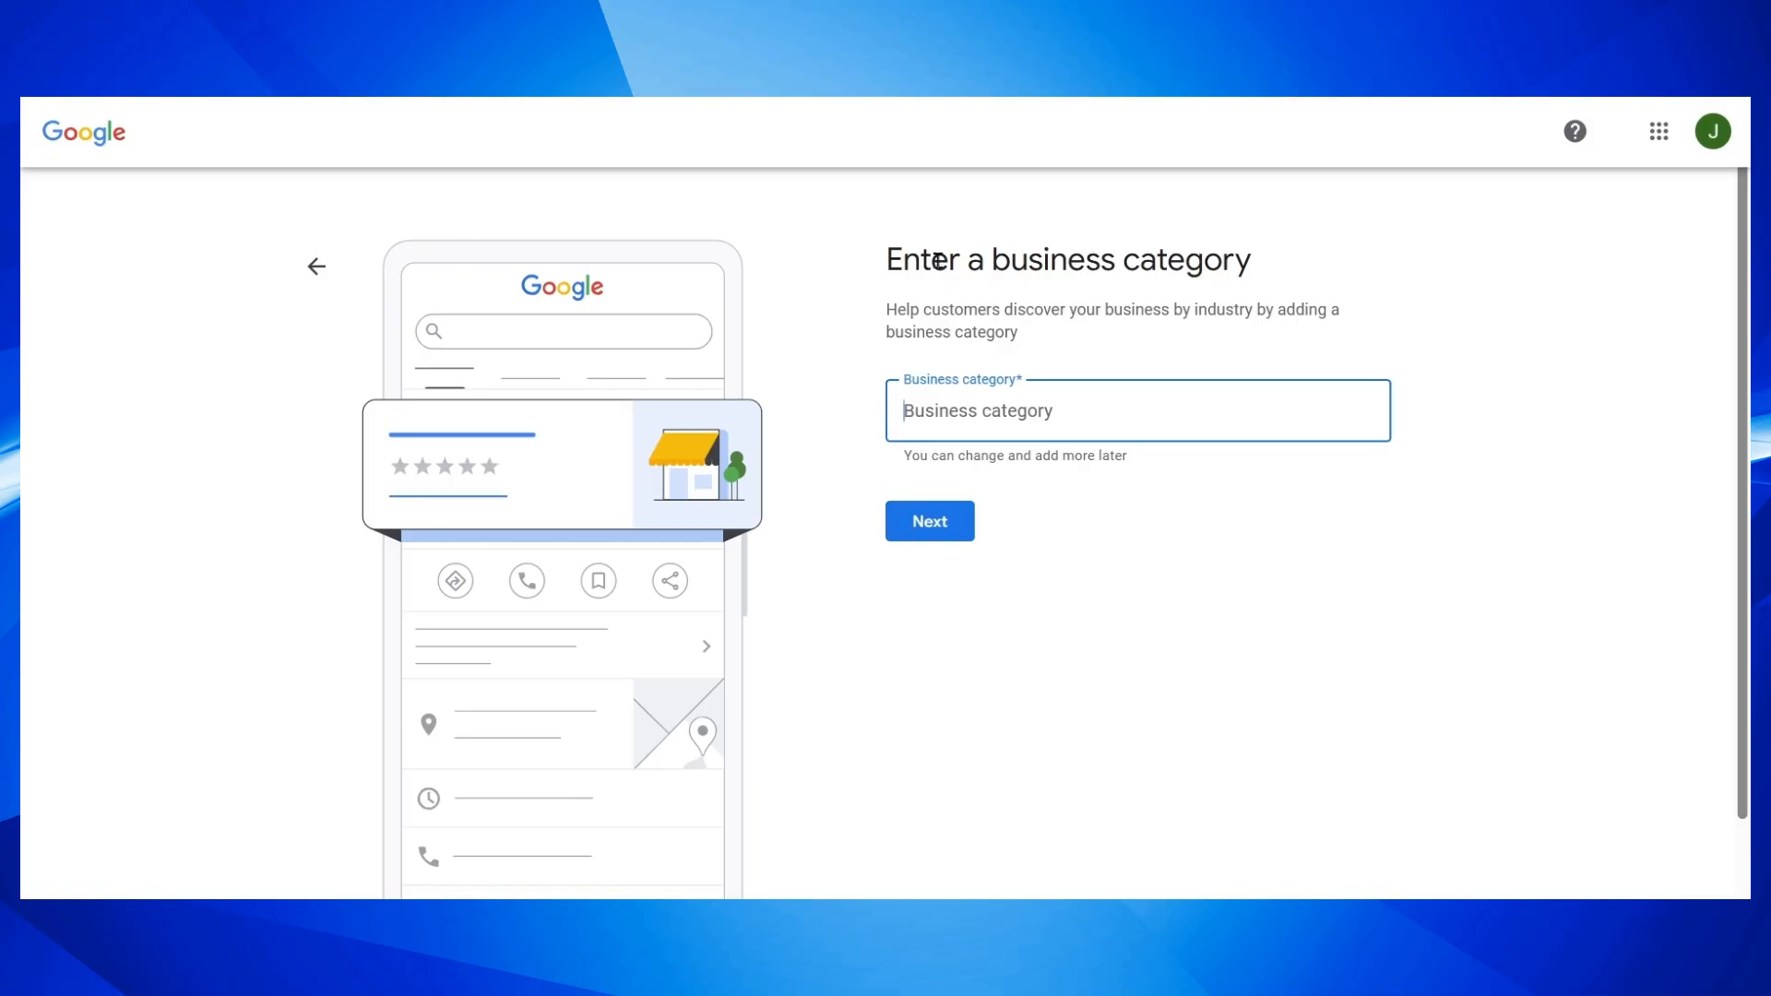
{"action": "type", "text": "gutter"}
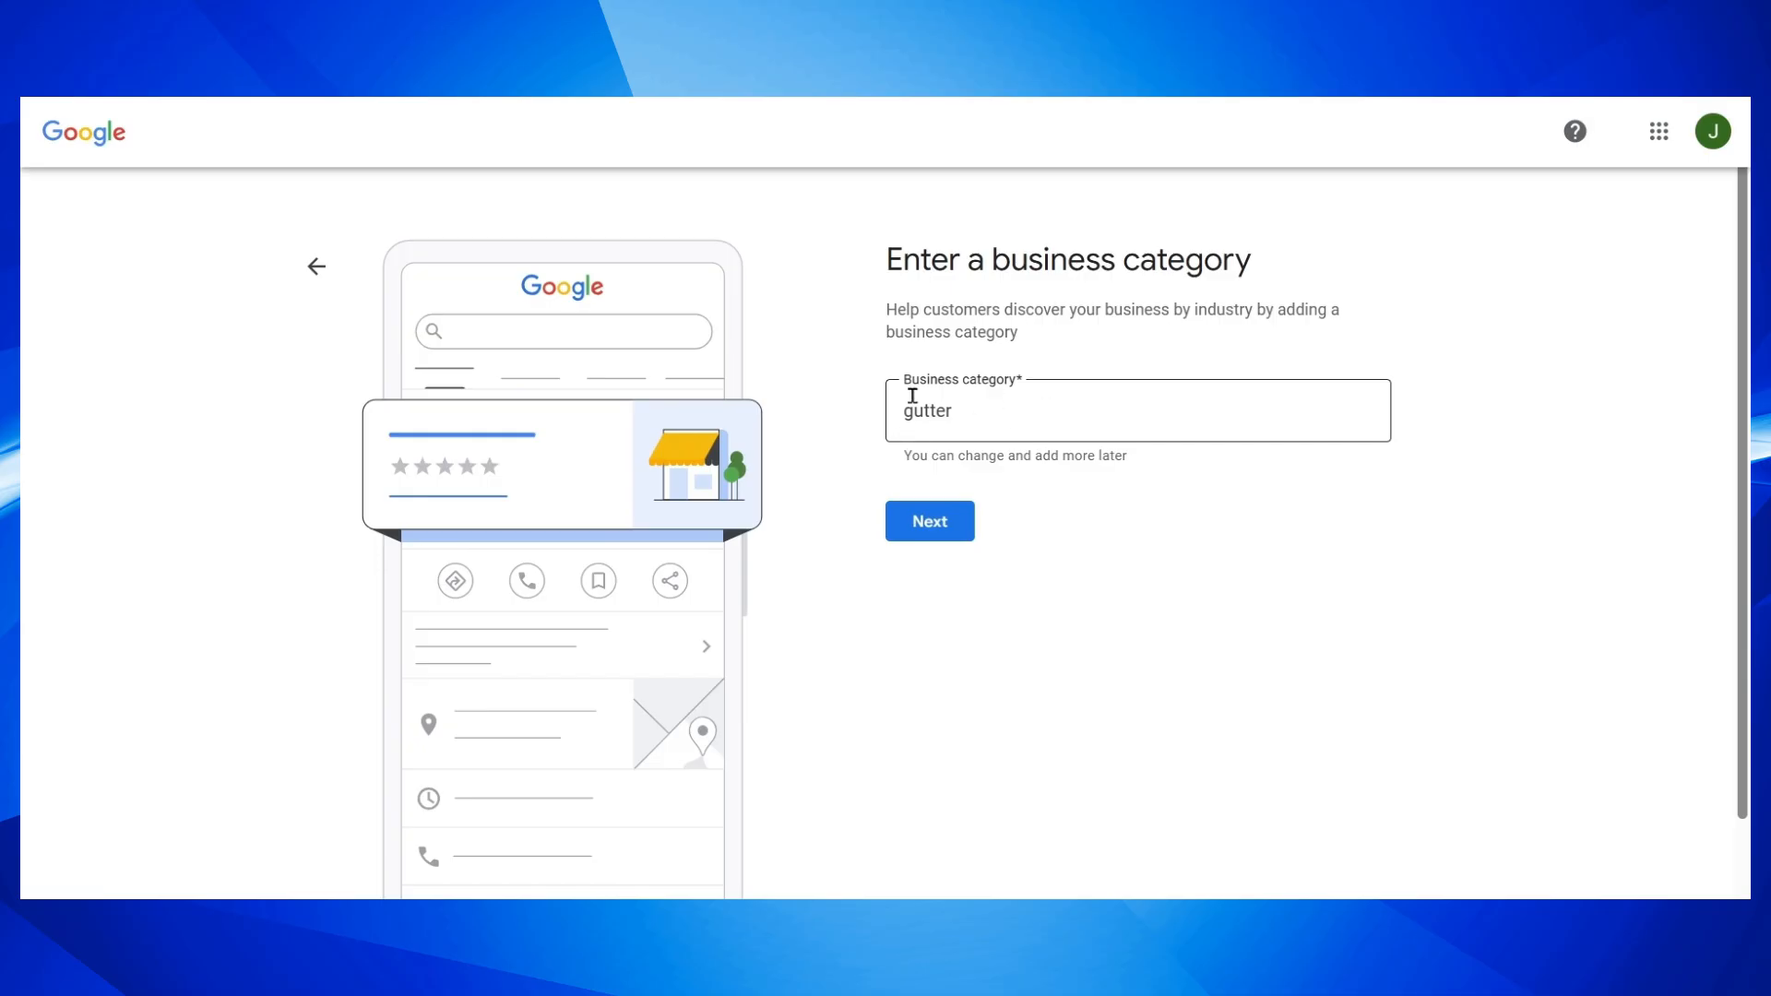
{"action": "left_click", "coordinate": [984, 415]}
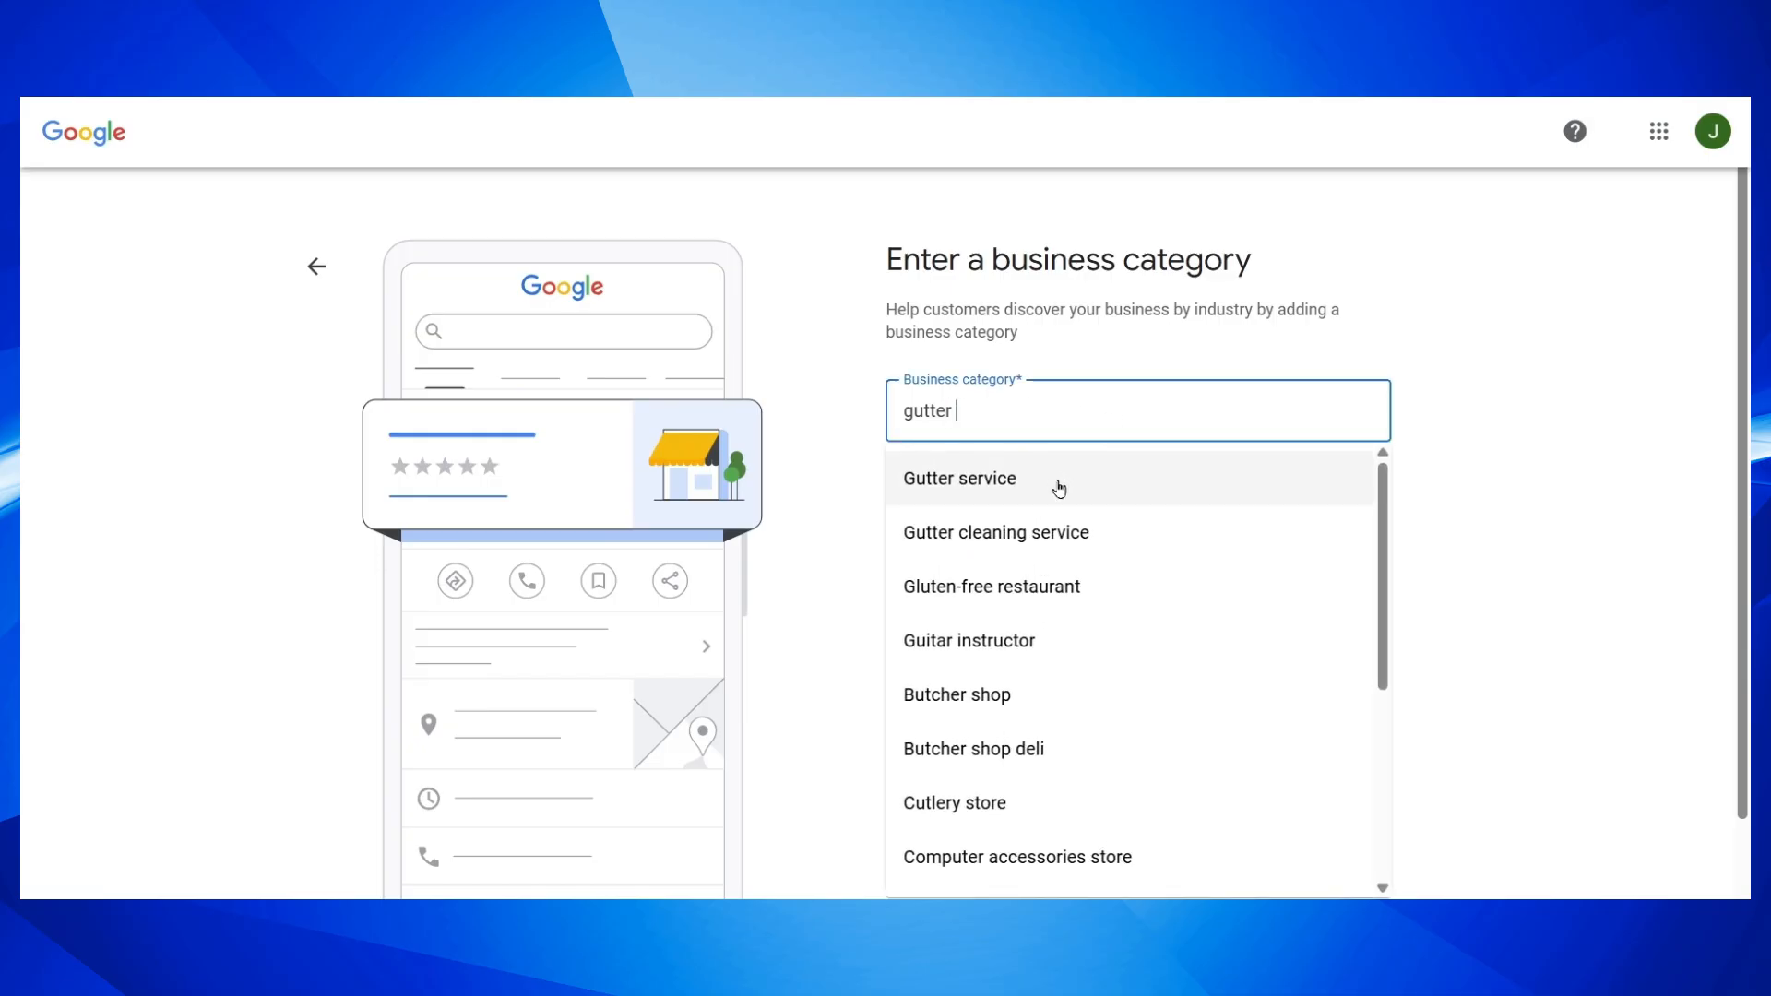
{"action": "left_click", "coordinate": [1067, 538]}
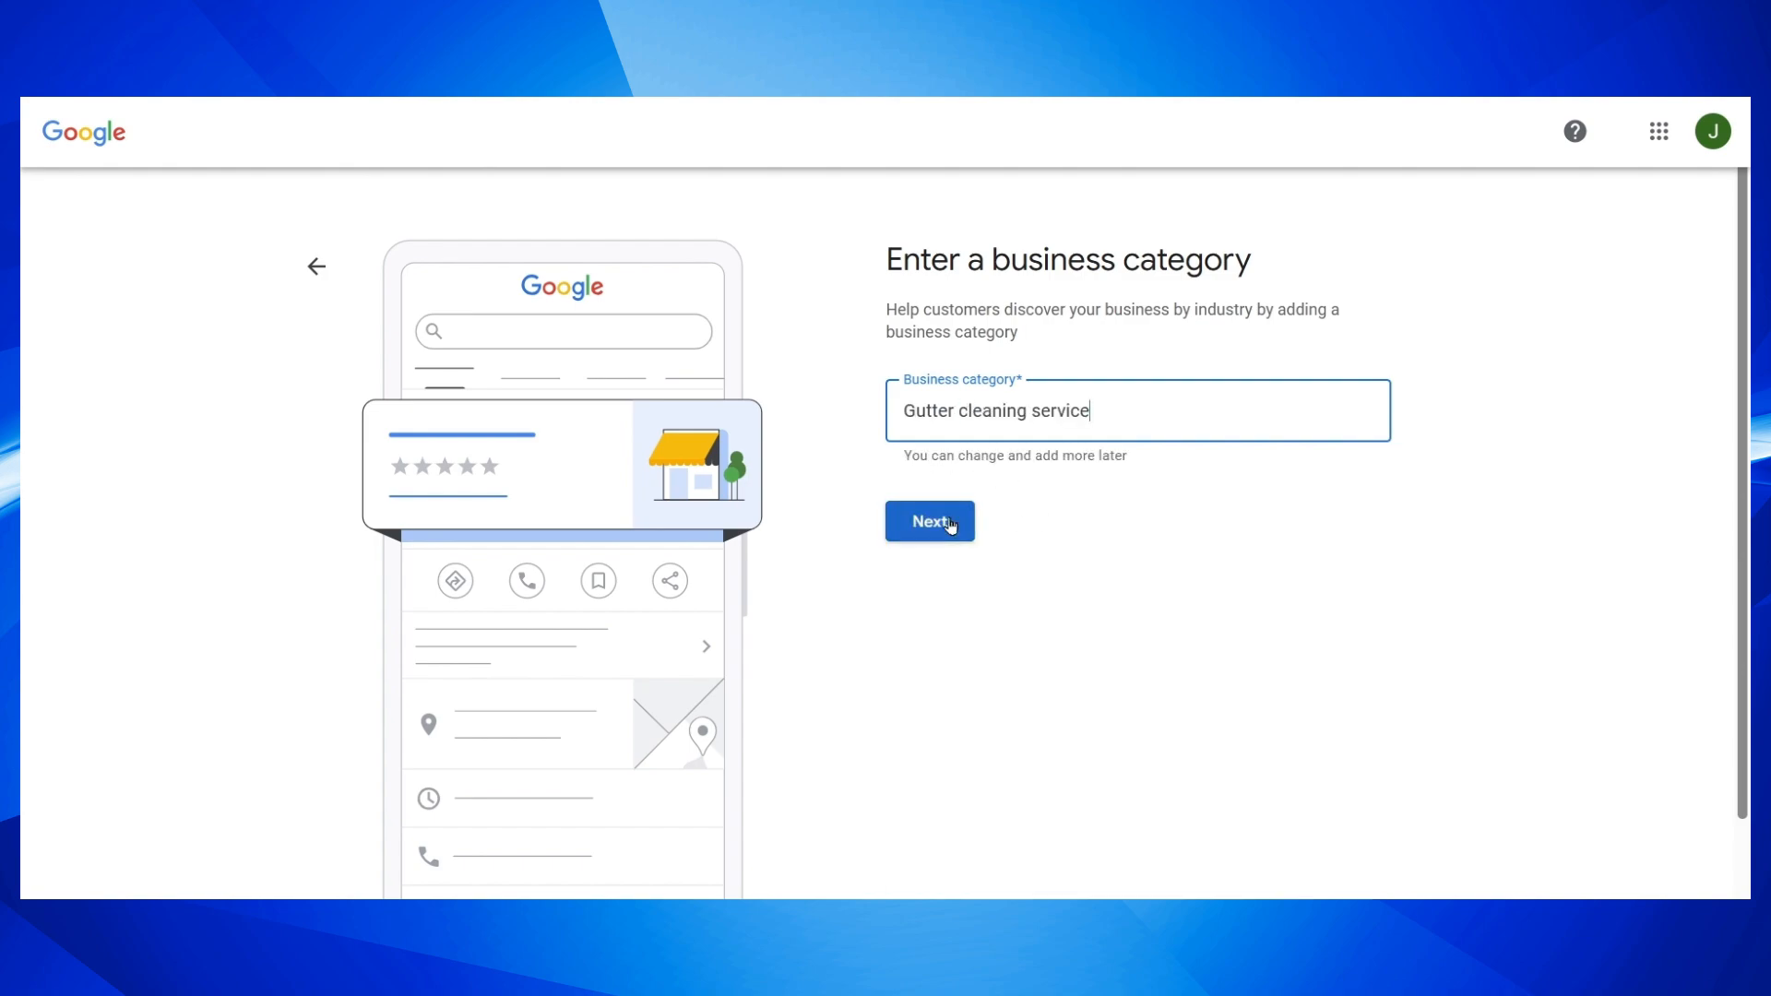
{"action": "left_click", "coordinate": [950, 525]}
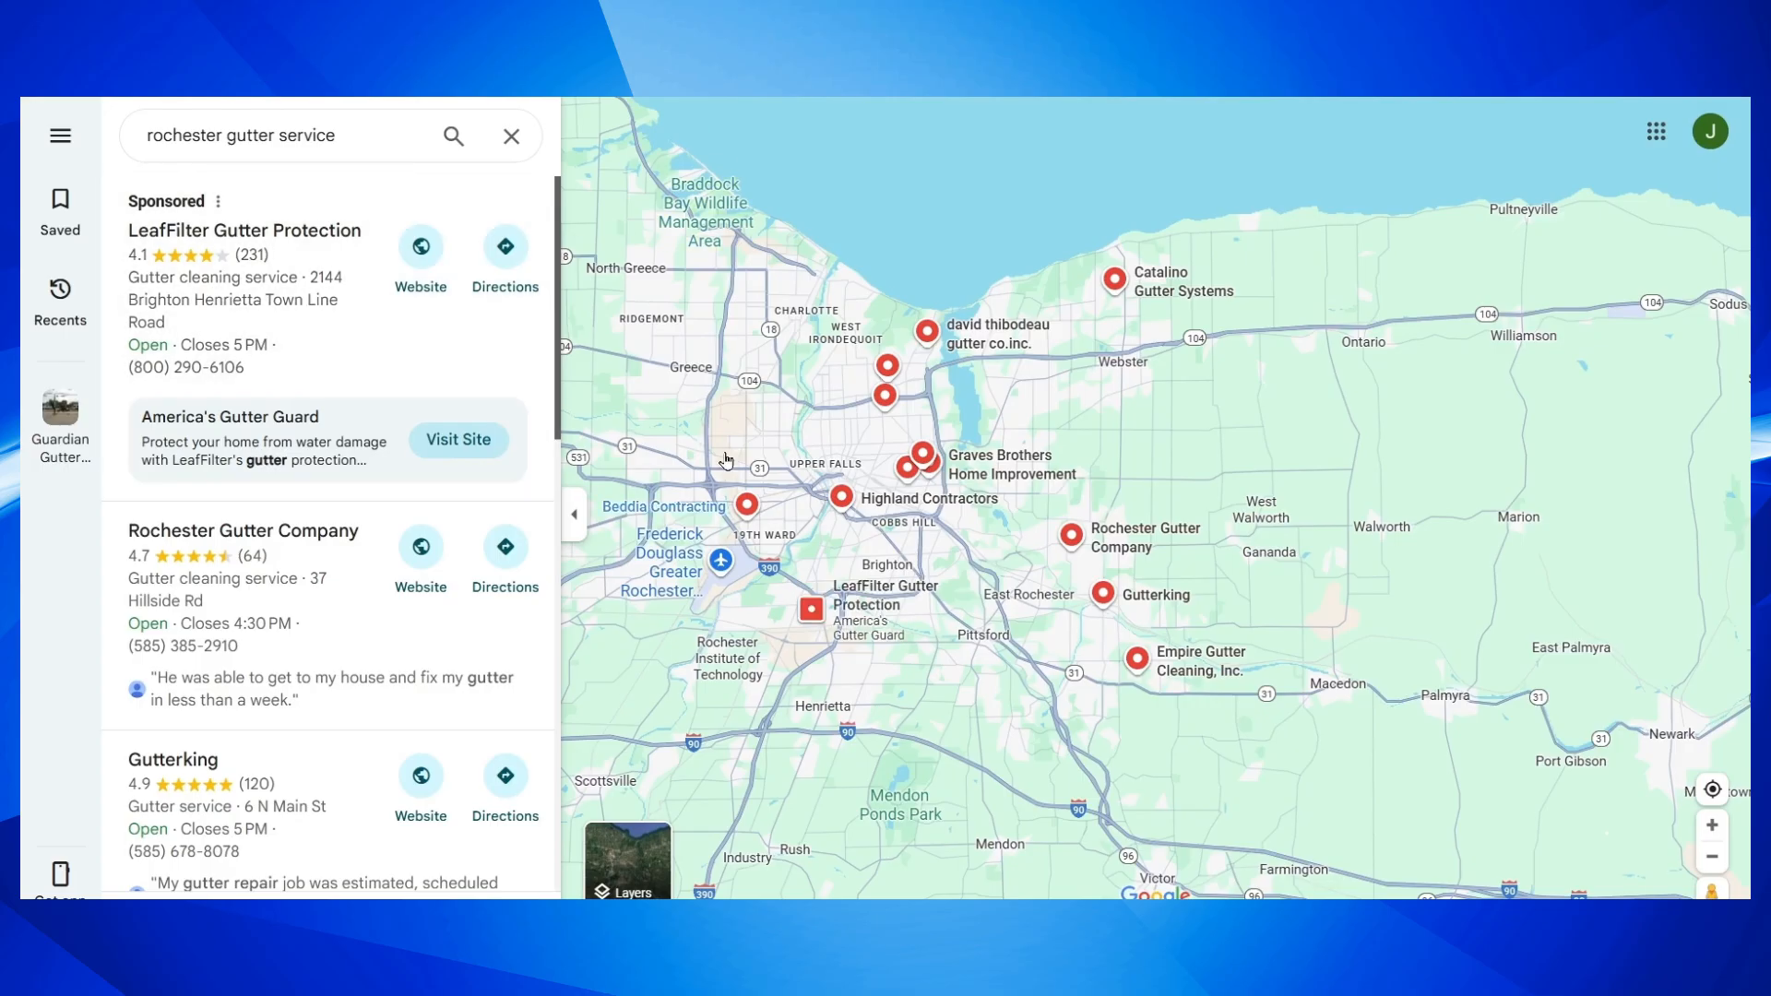
Add Webster, Greece, Rochester, Buffalo-Niagara Falls and Henrietta, NY as service areas and continue to the contact details
{"action": "scroll", "coordinate": [728, 396], "scroll_direction": "up", "scroll_amount": 2}
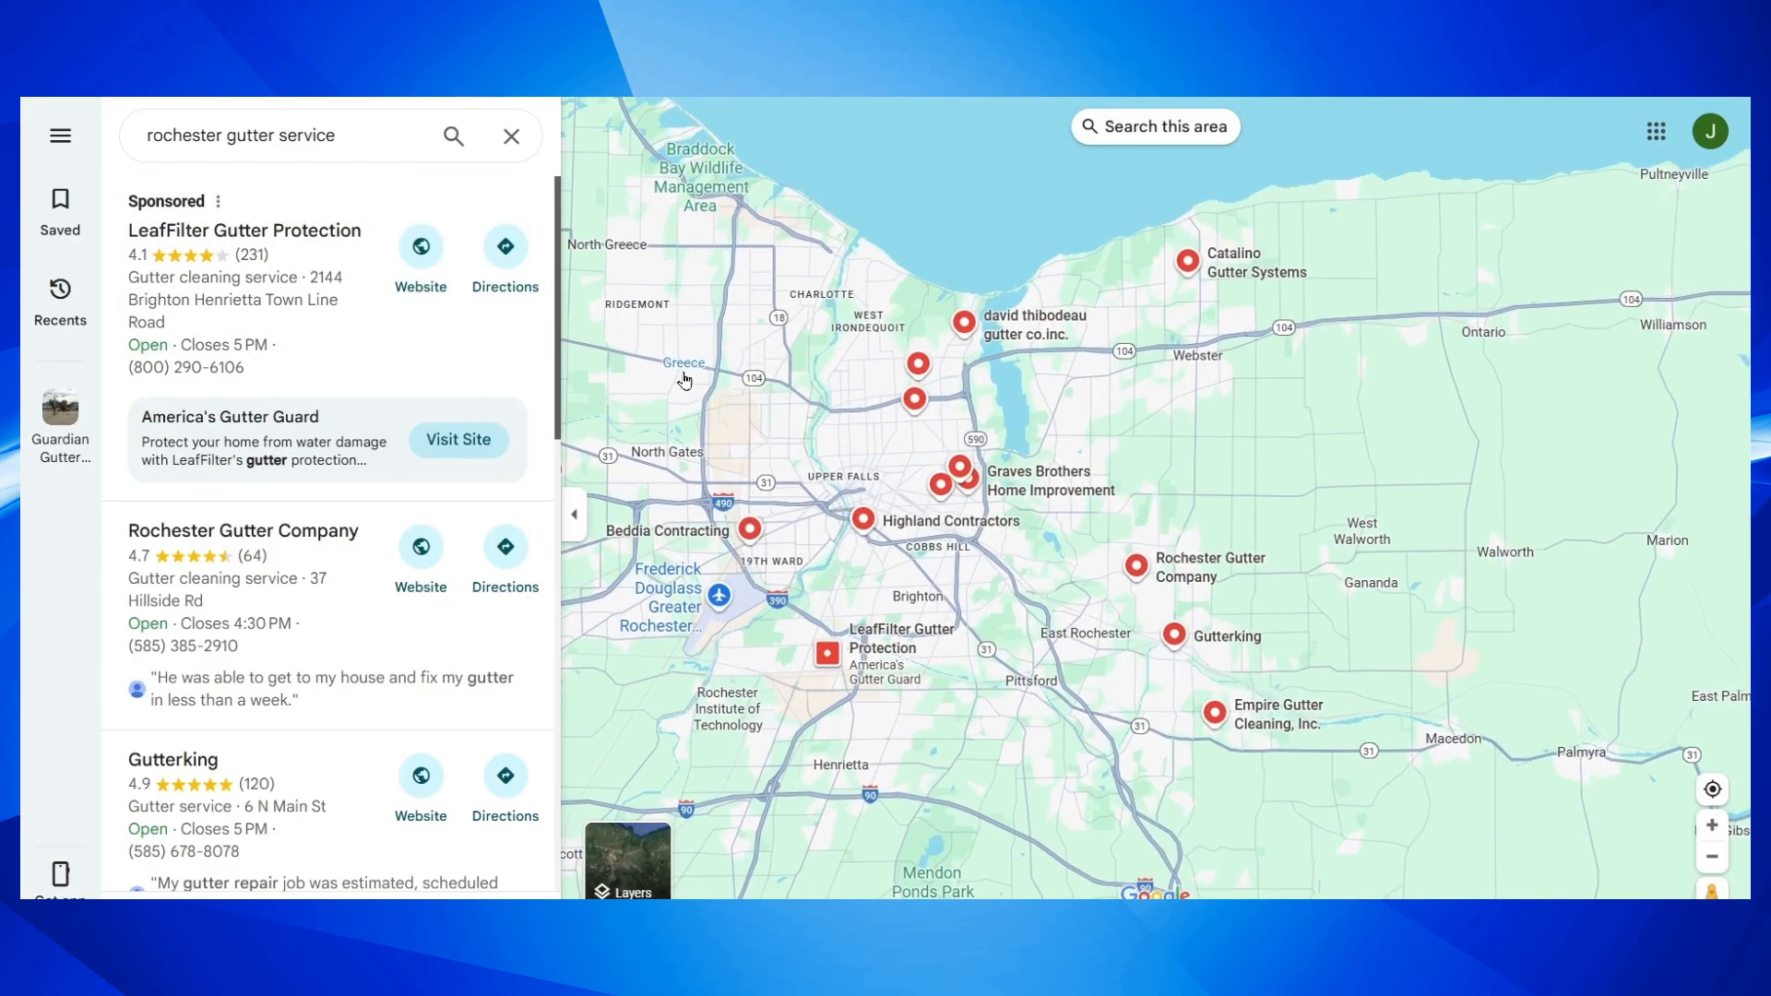
{"action": "mouse_move", "coordinate": [1202, 367]}
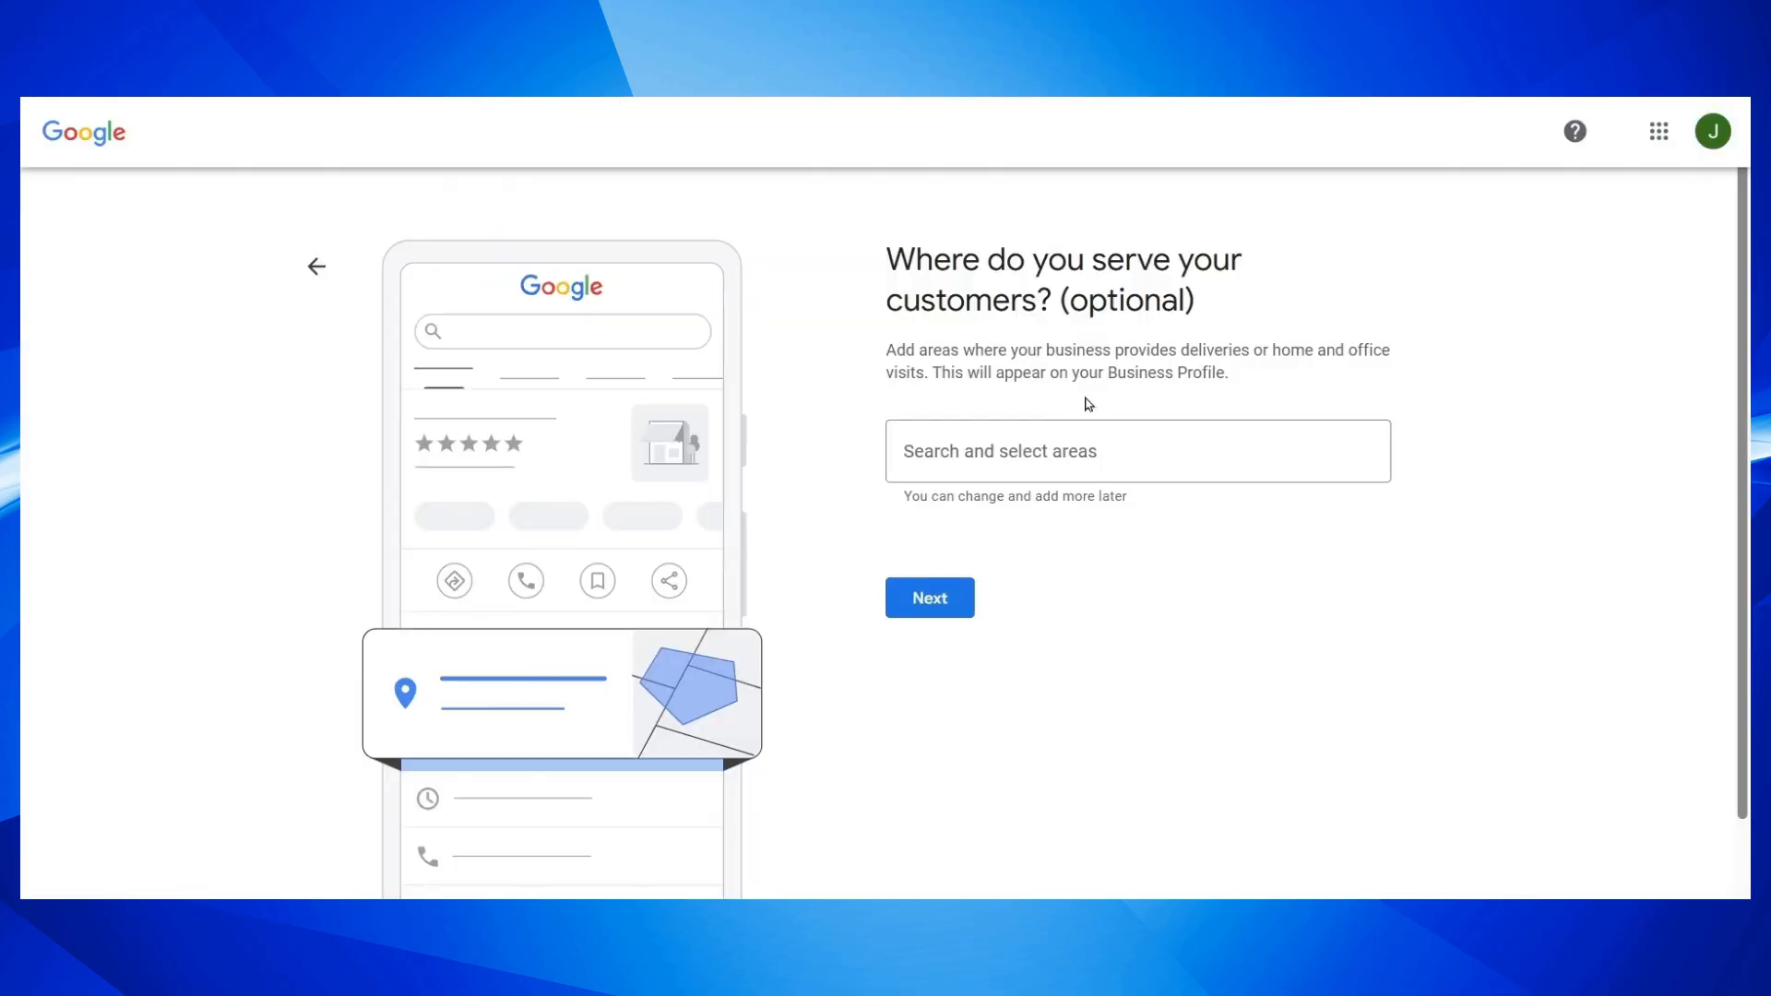
{"action": "left_click", "coordinate": [1061, 452]}
{"action": "type", "text": "webster, ny"}
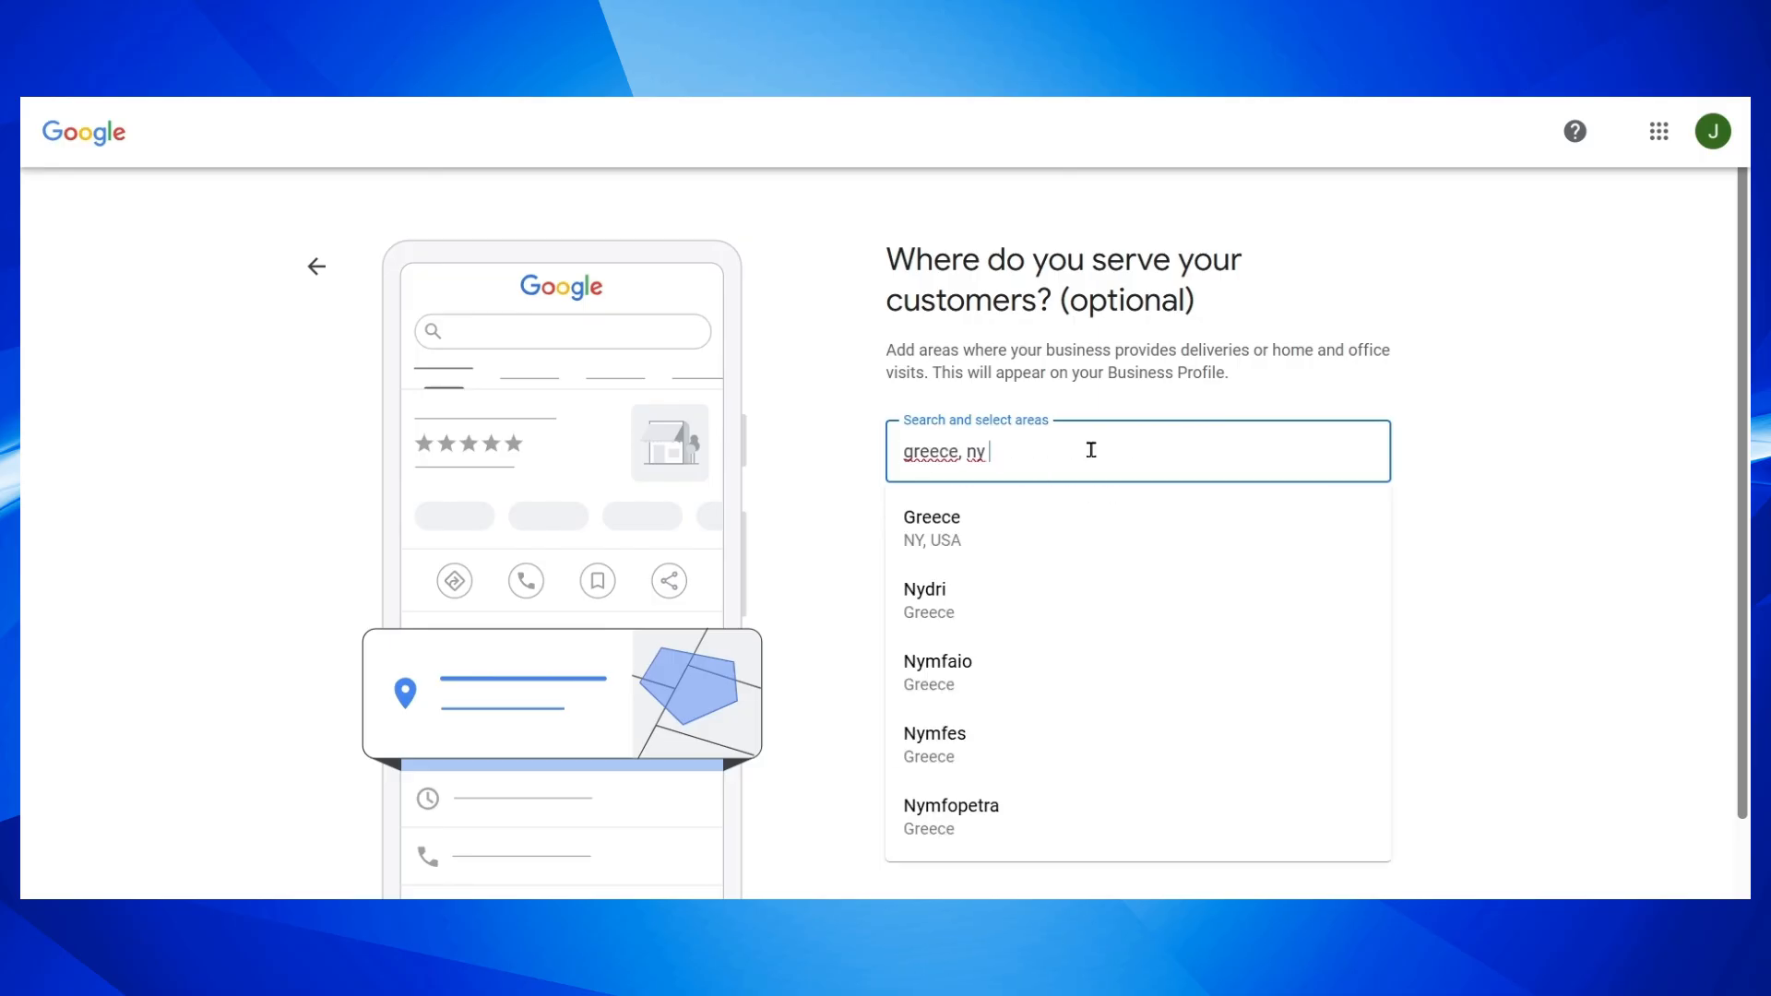
{"action": "left_click", "coordinate": [980, 535]}
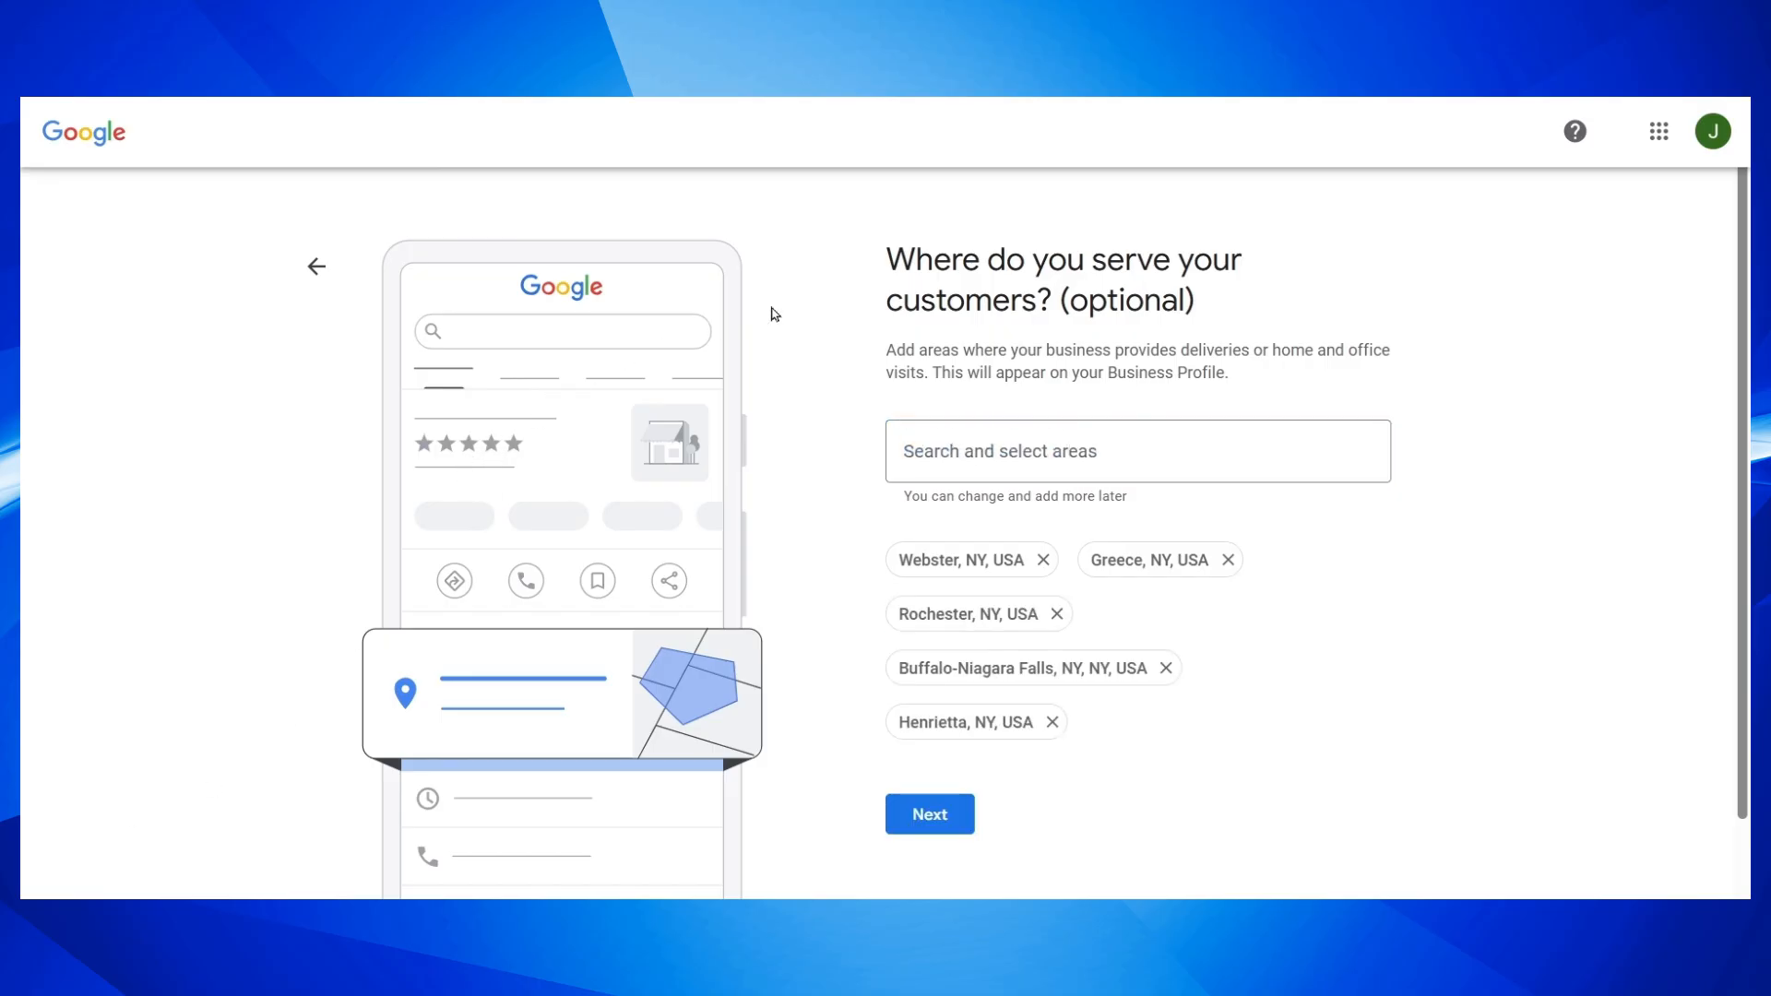
{"action": "left_click", "coordinate": [948, 824]}
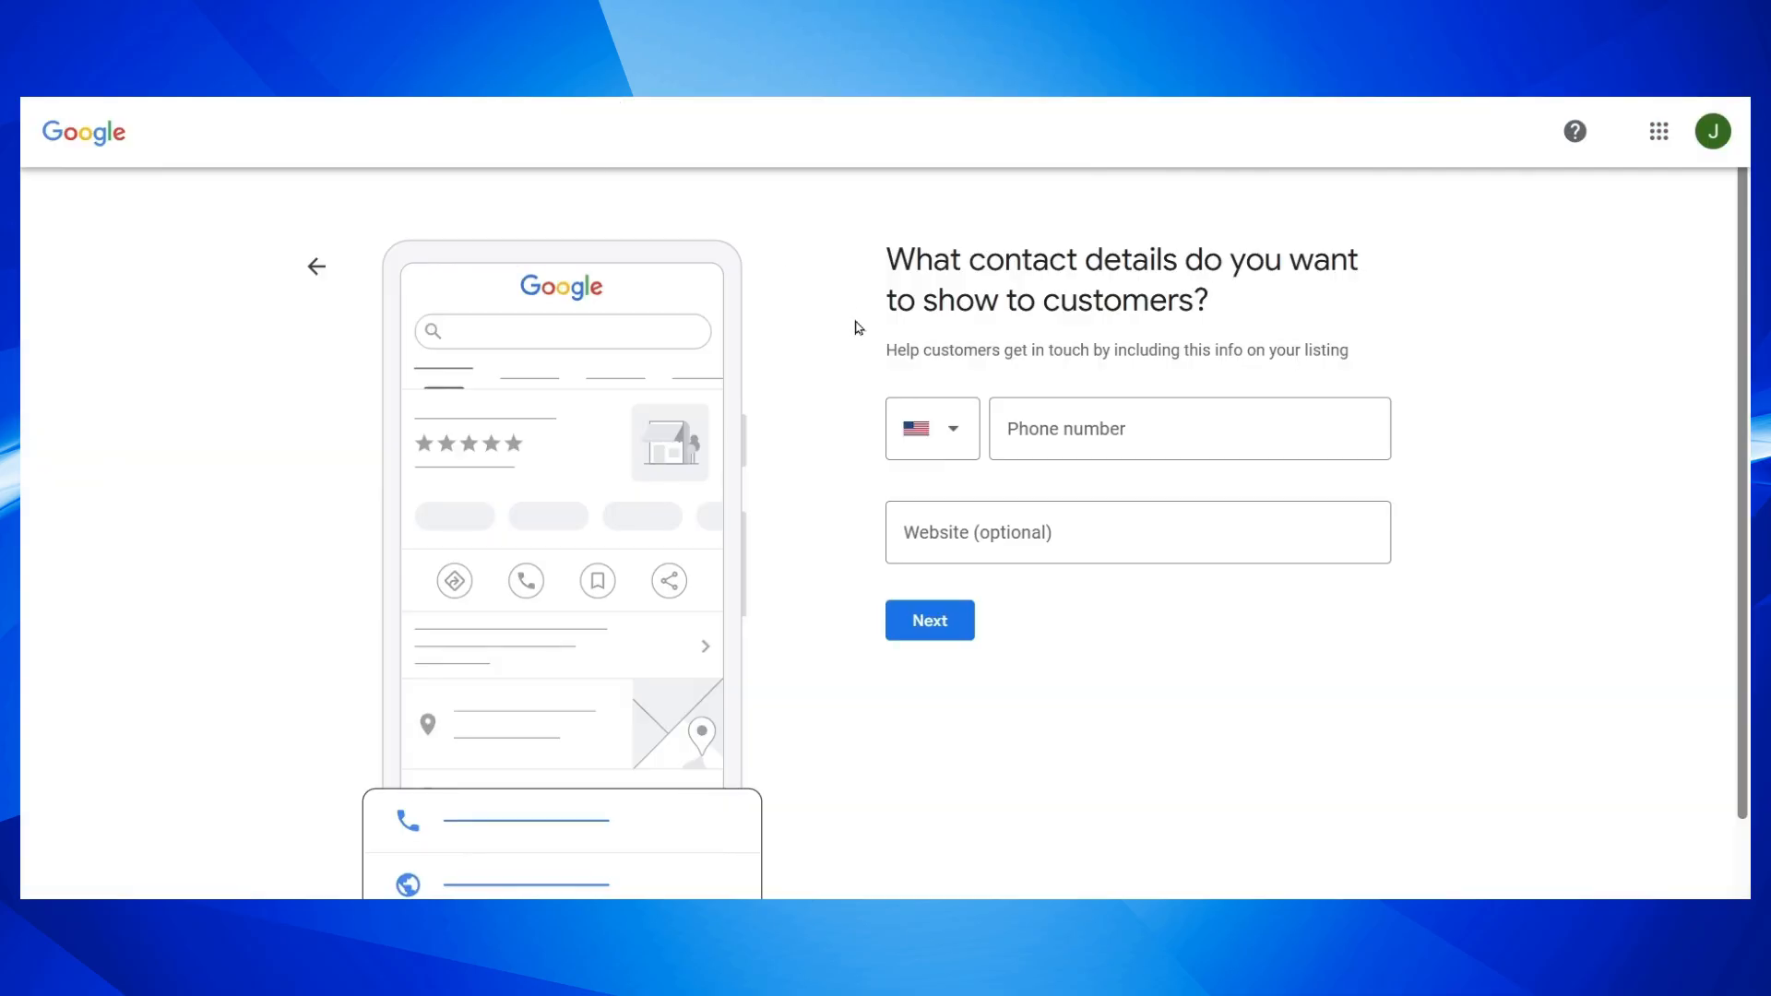
Look over the Carrd homepage as an option for building the business's optional website
{"action": "left_click", "coordinate": [954, 533]}
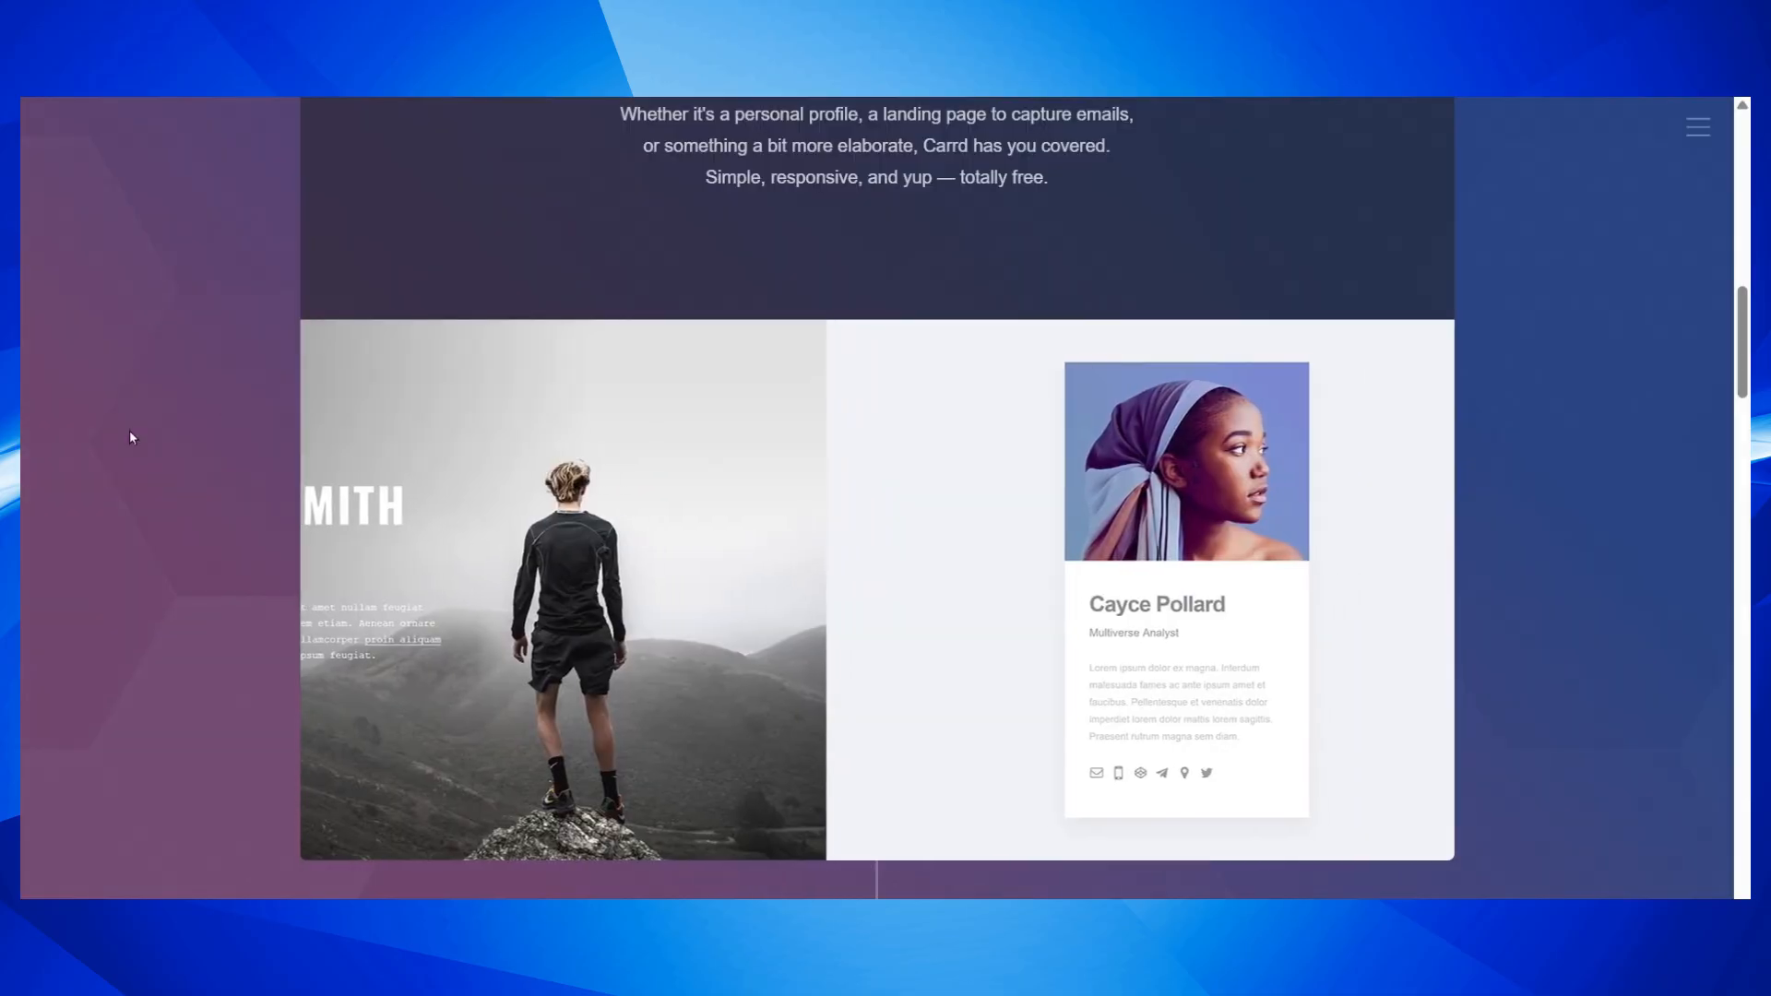
{"action": "scroll", "coordinate": [420, 392], "scroll_direction": "up", "scroll_amount": 4}
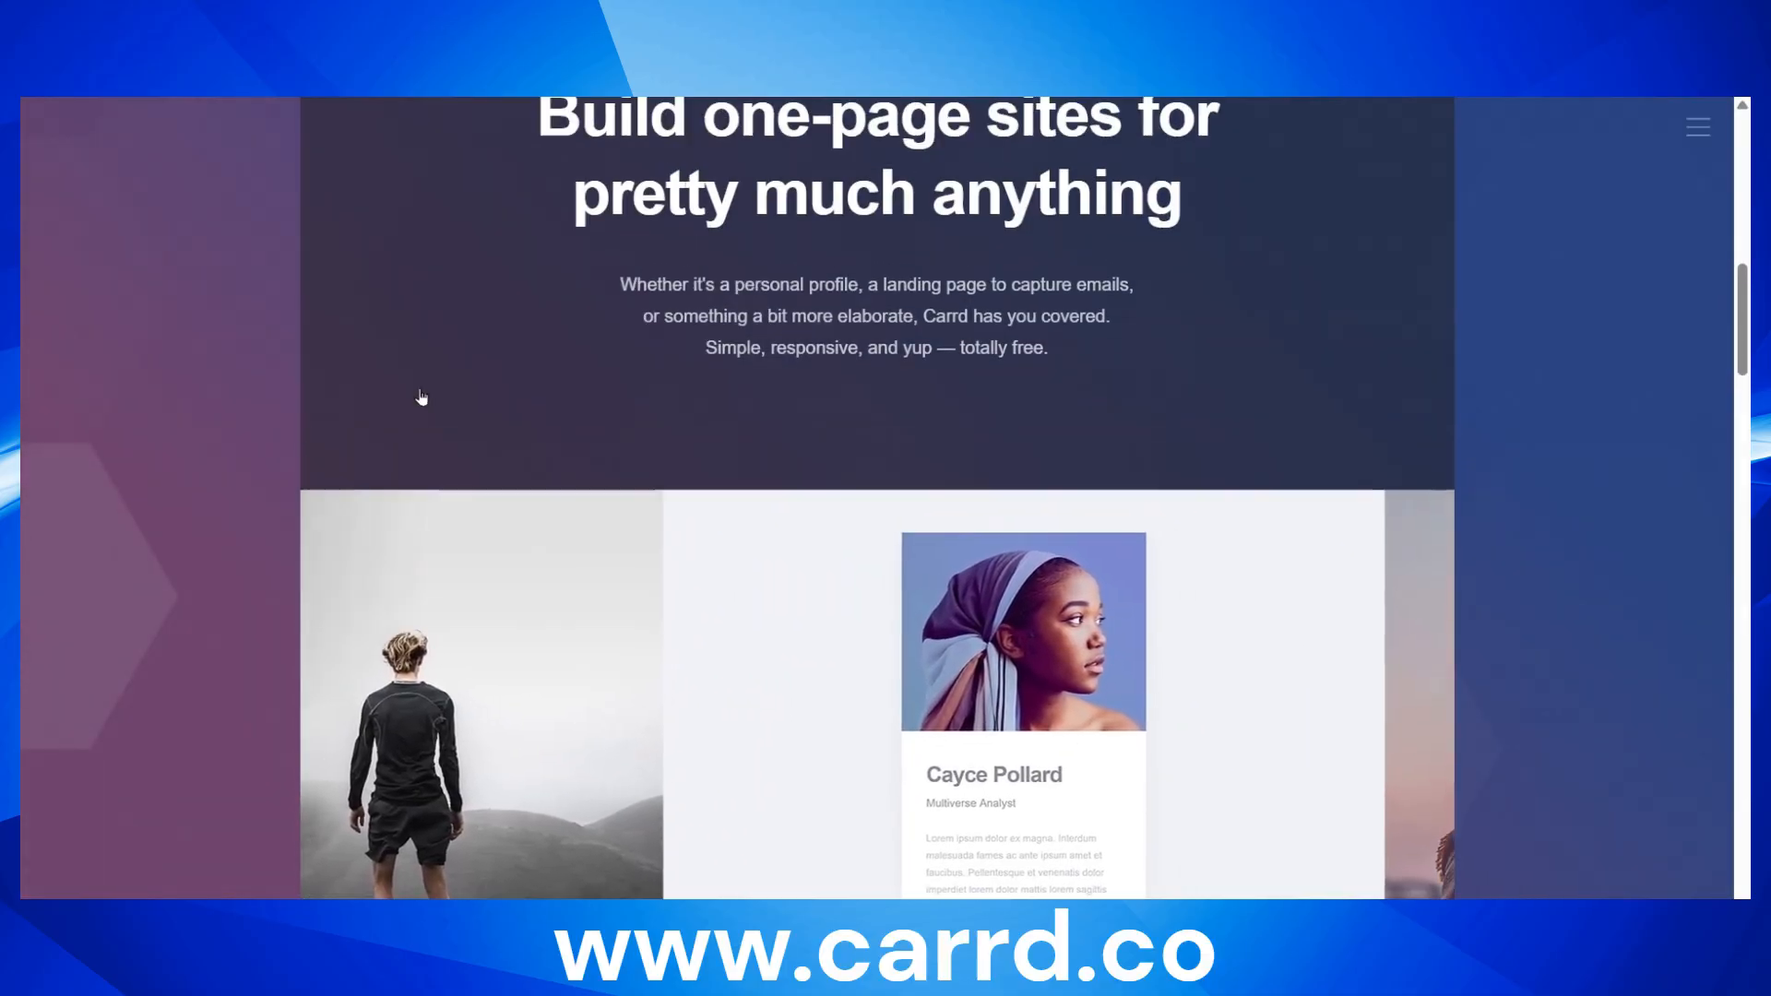
{"action": "scroll", "coordinate": [443, 369], "scroll_direction": "down", "scroll_amount": 1}
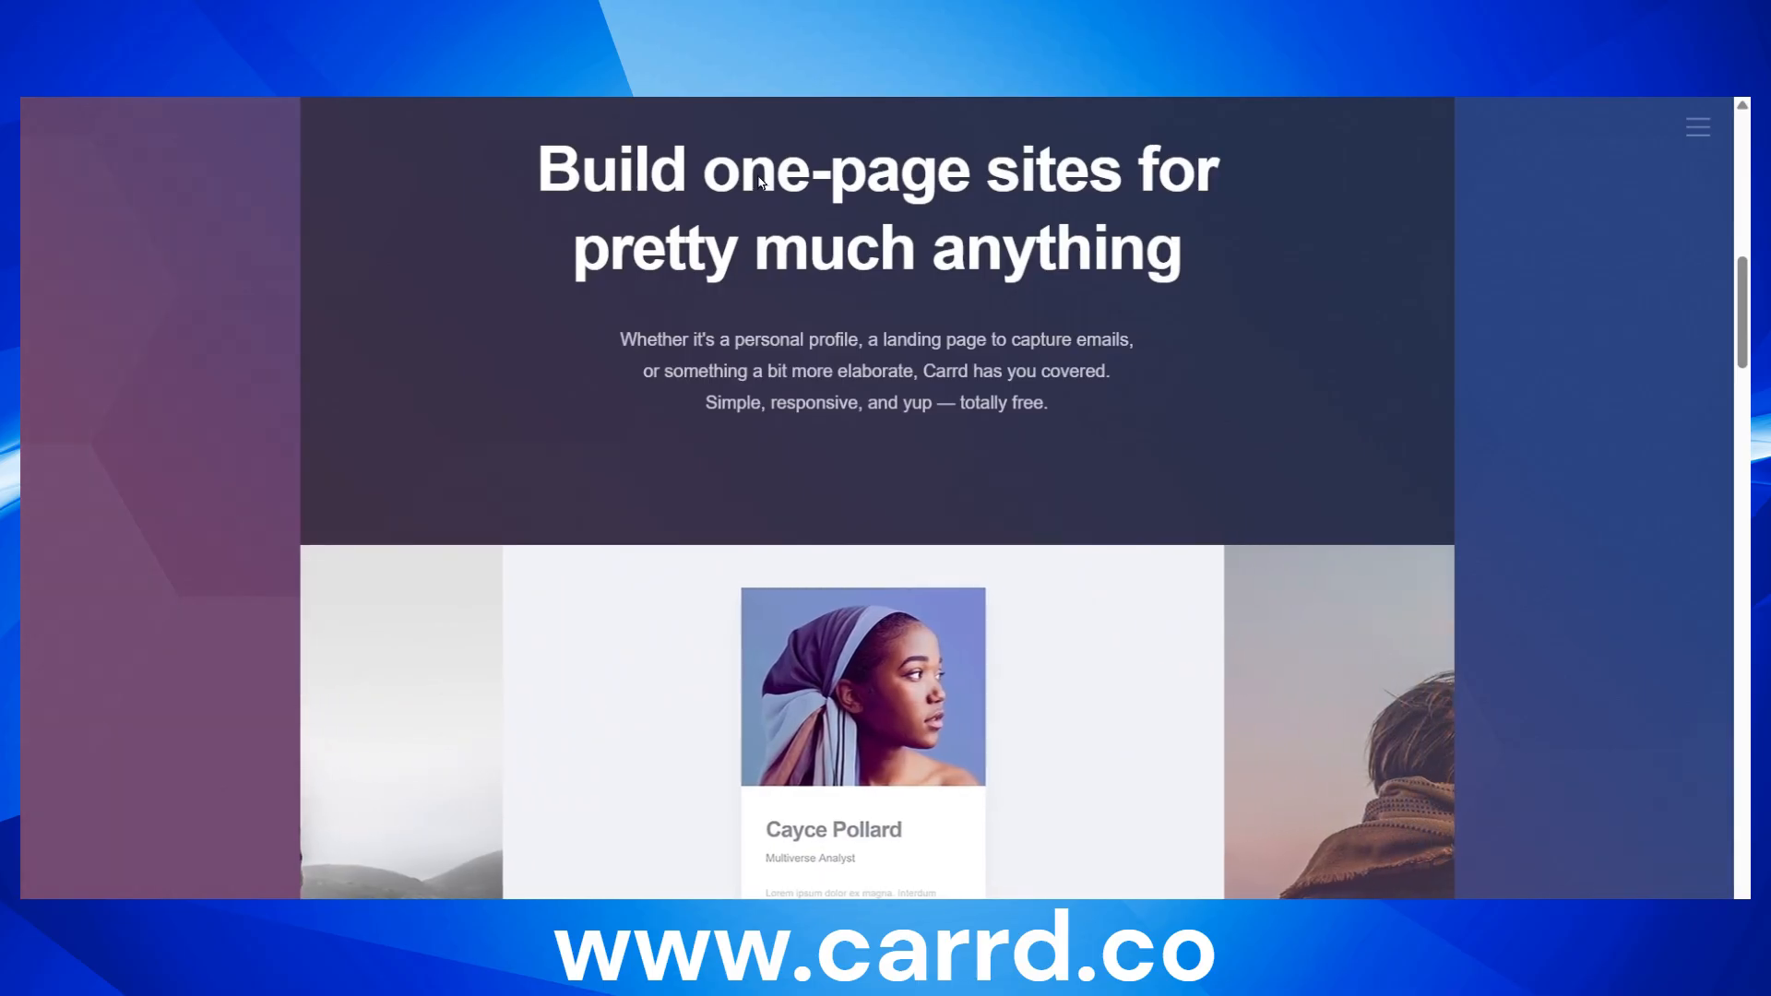
{"action": "scroll", "coordinate": [758, 182], "scroll_direction": "down", "scroll_amount": 3}
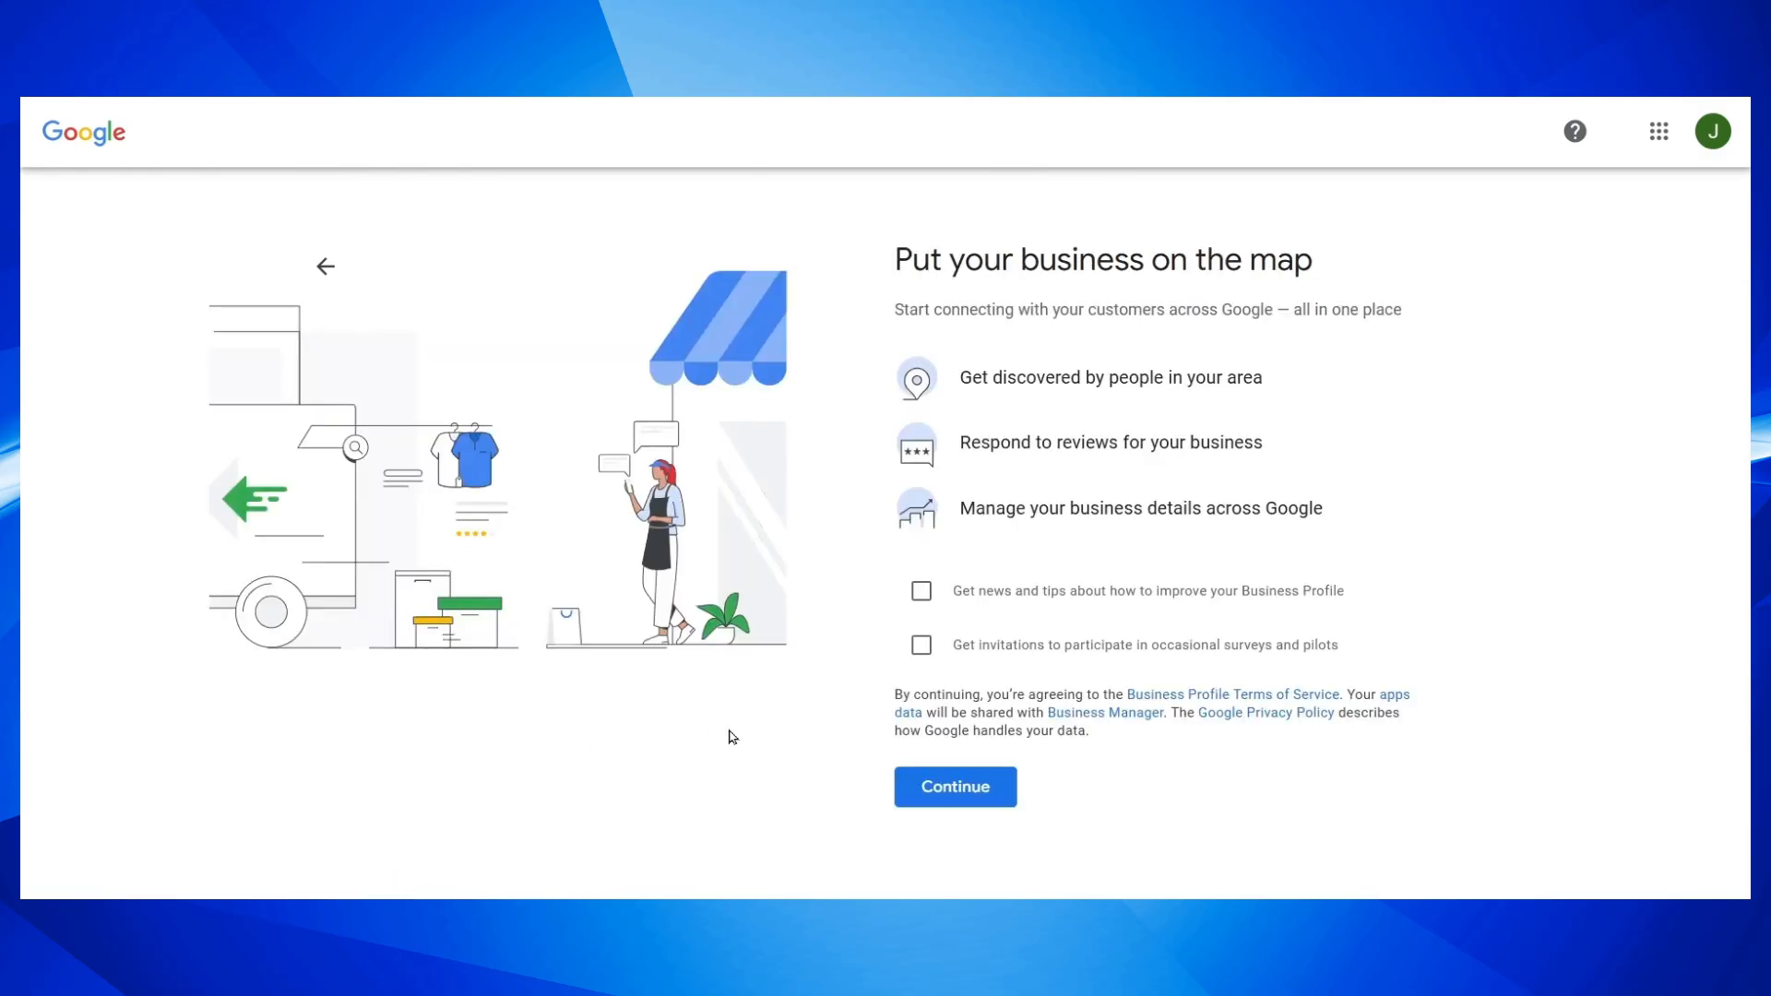
Opt in to news and tips about improving the Business Profile and review the mailing address verification note
{"action": "left_click", "coordinate": [923, 593]}
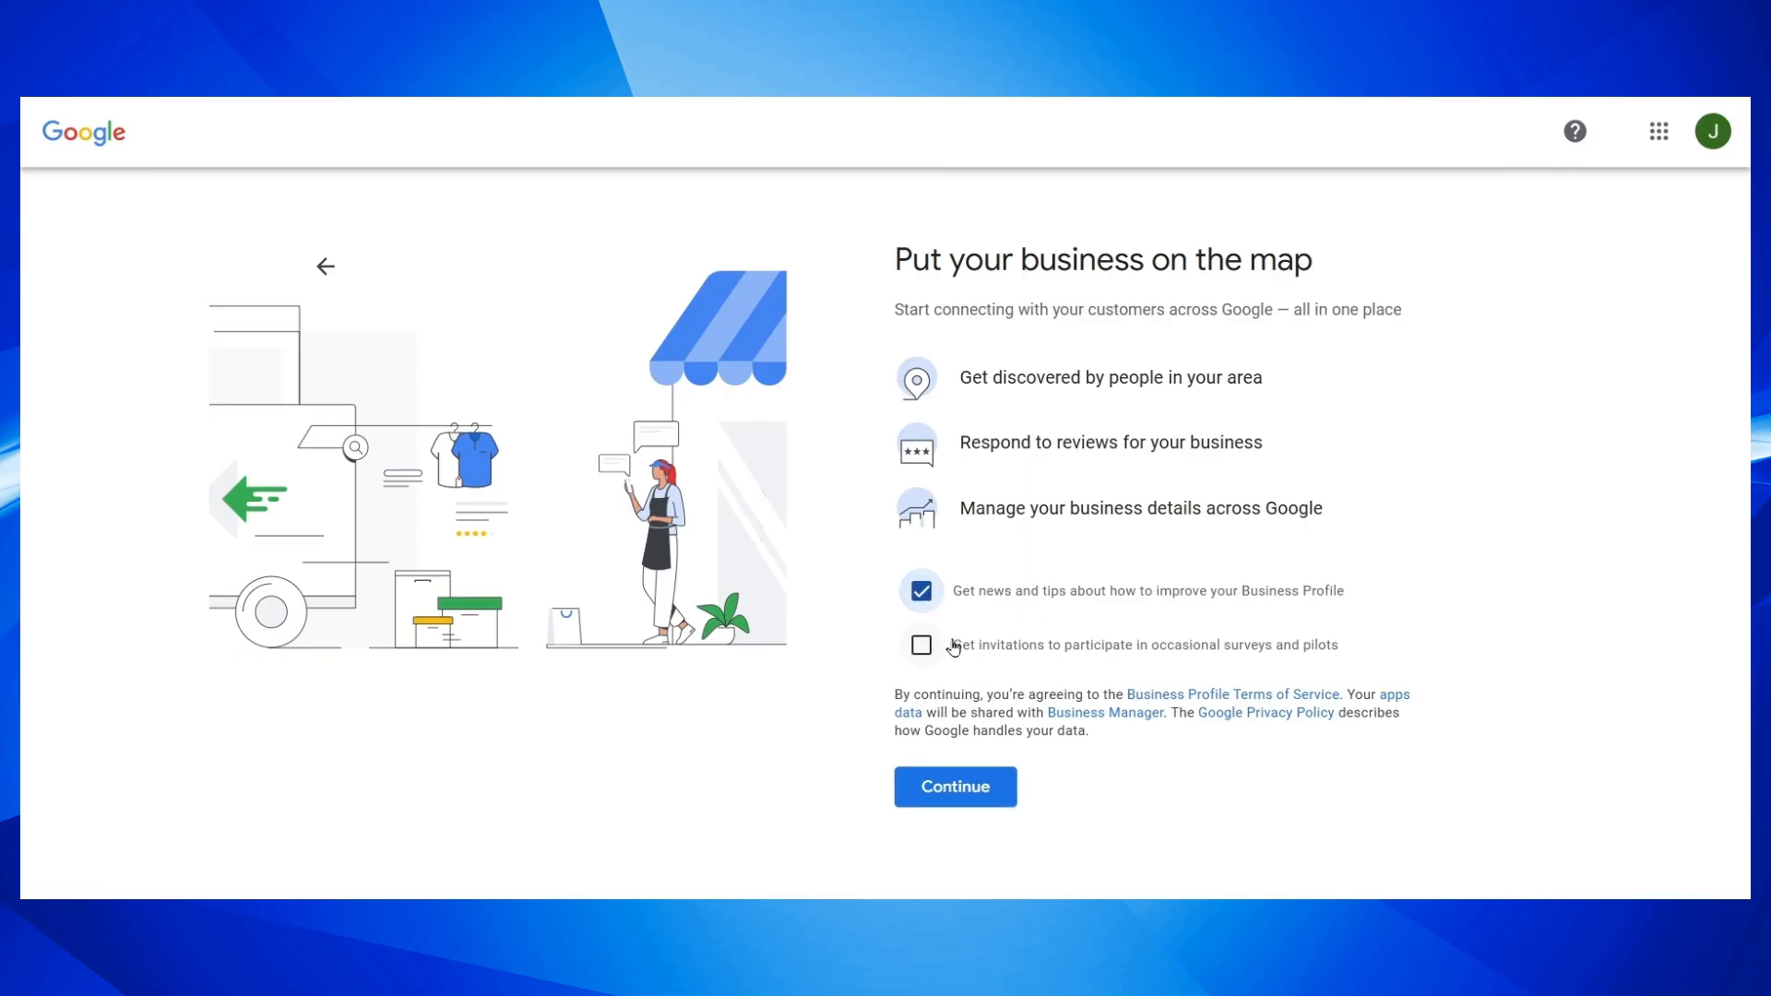
{"action": "left_click", "coordinate": [954, 791]}
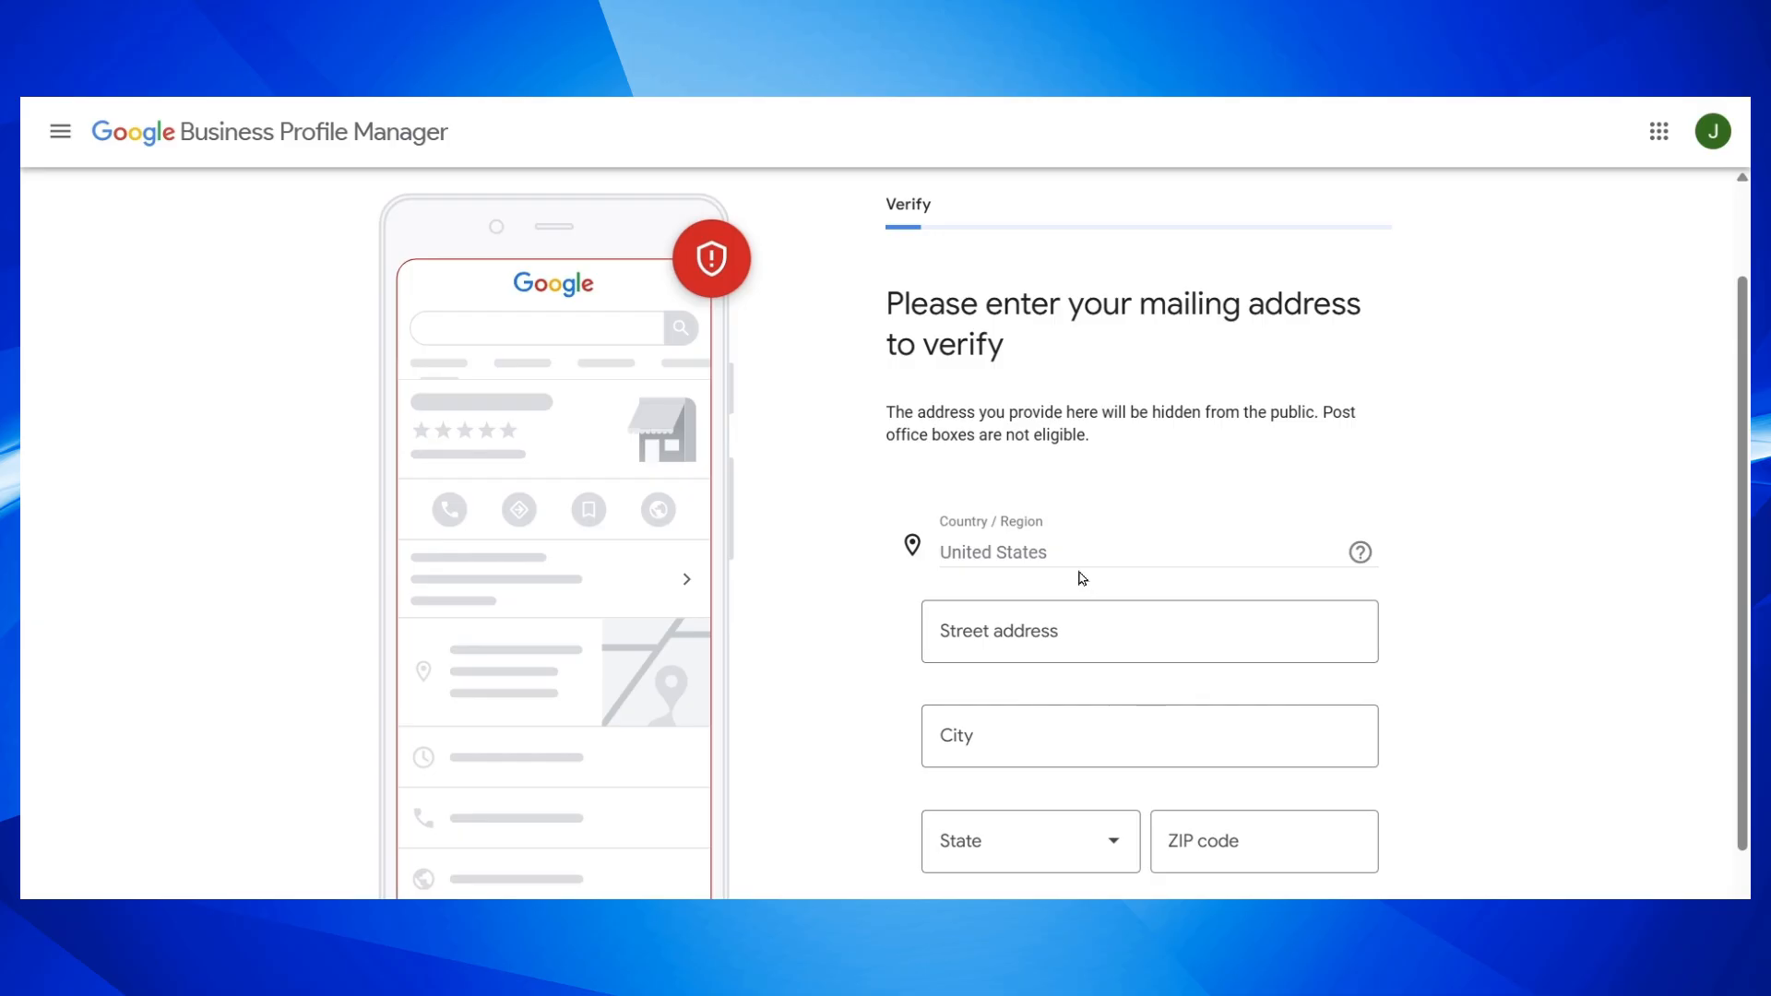
{"action": "scroll", "coordinate": [1077, 575], "scroll_direction": "down", "scroll_amount": 1}
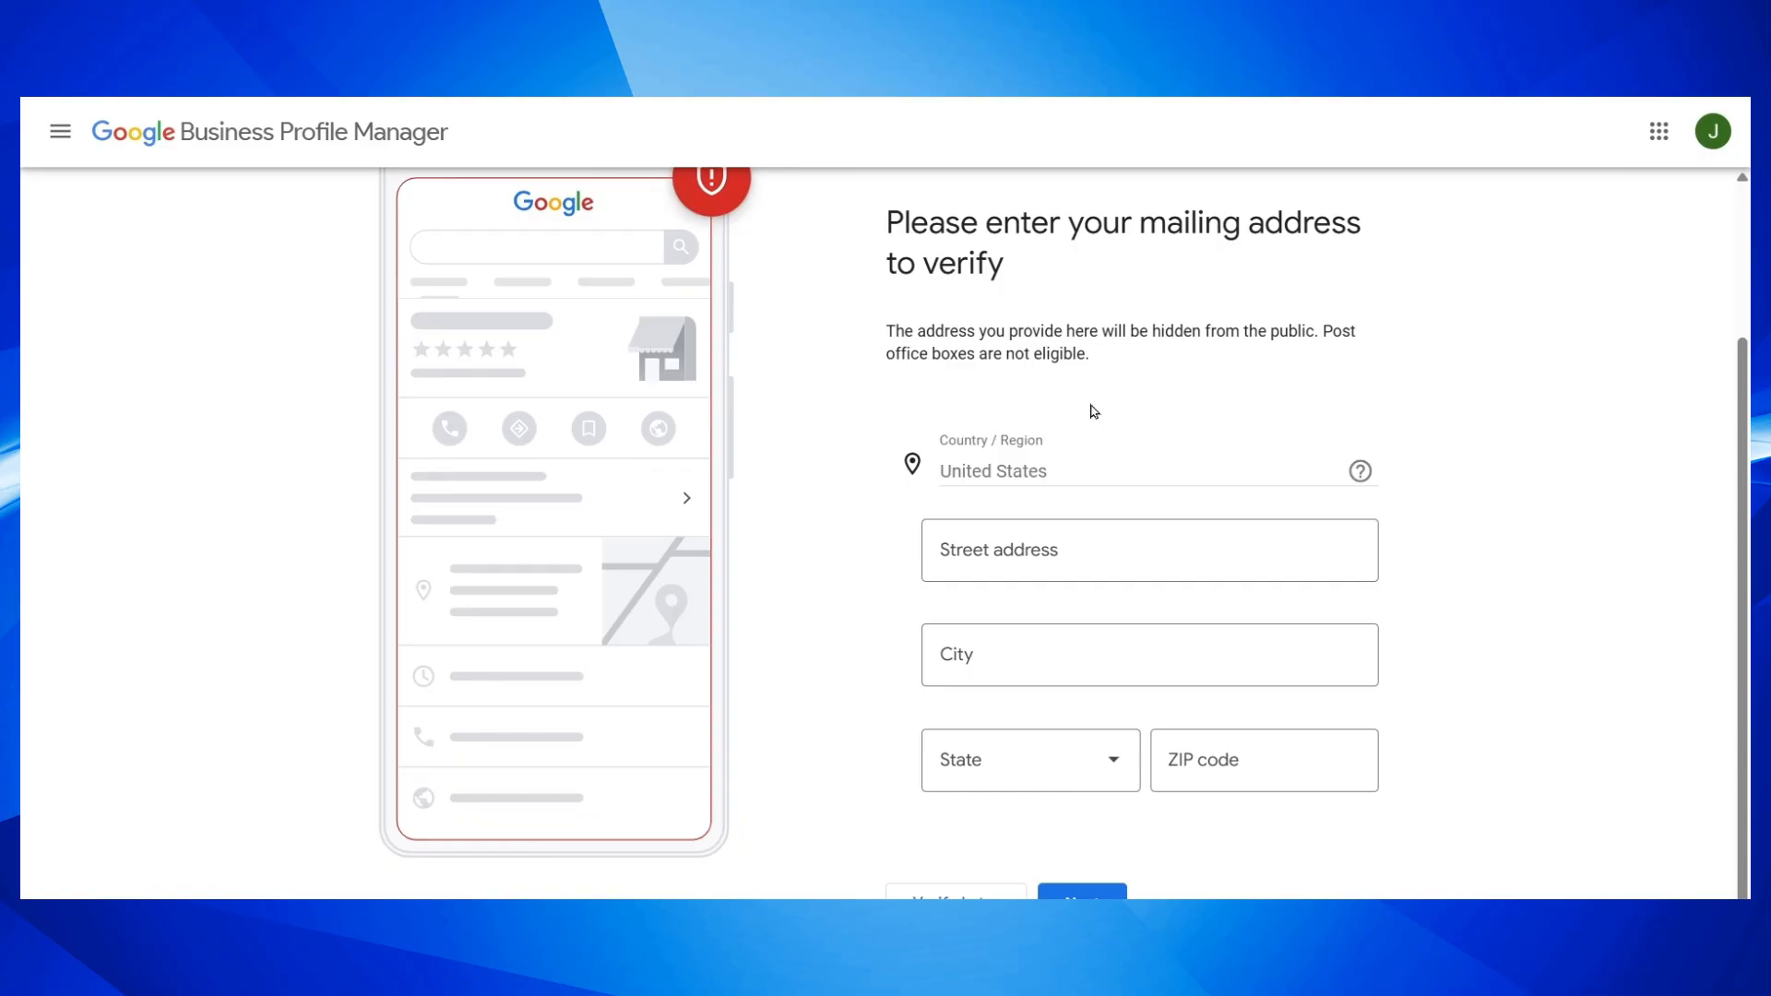
{"action": "left_click_drag", "start_coordinate": [885, 331], "coordinate": [1086, 353]}
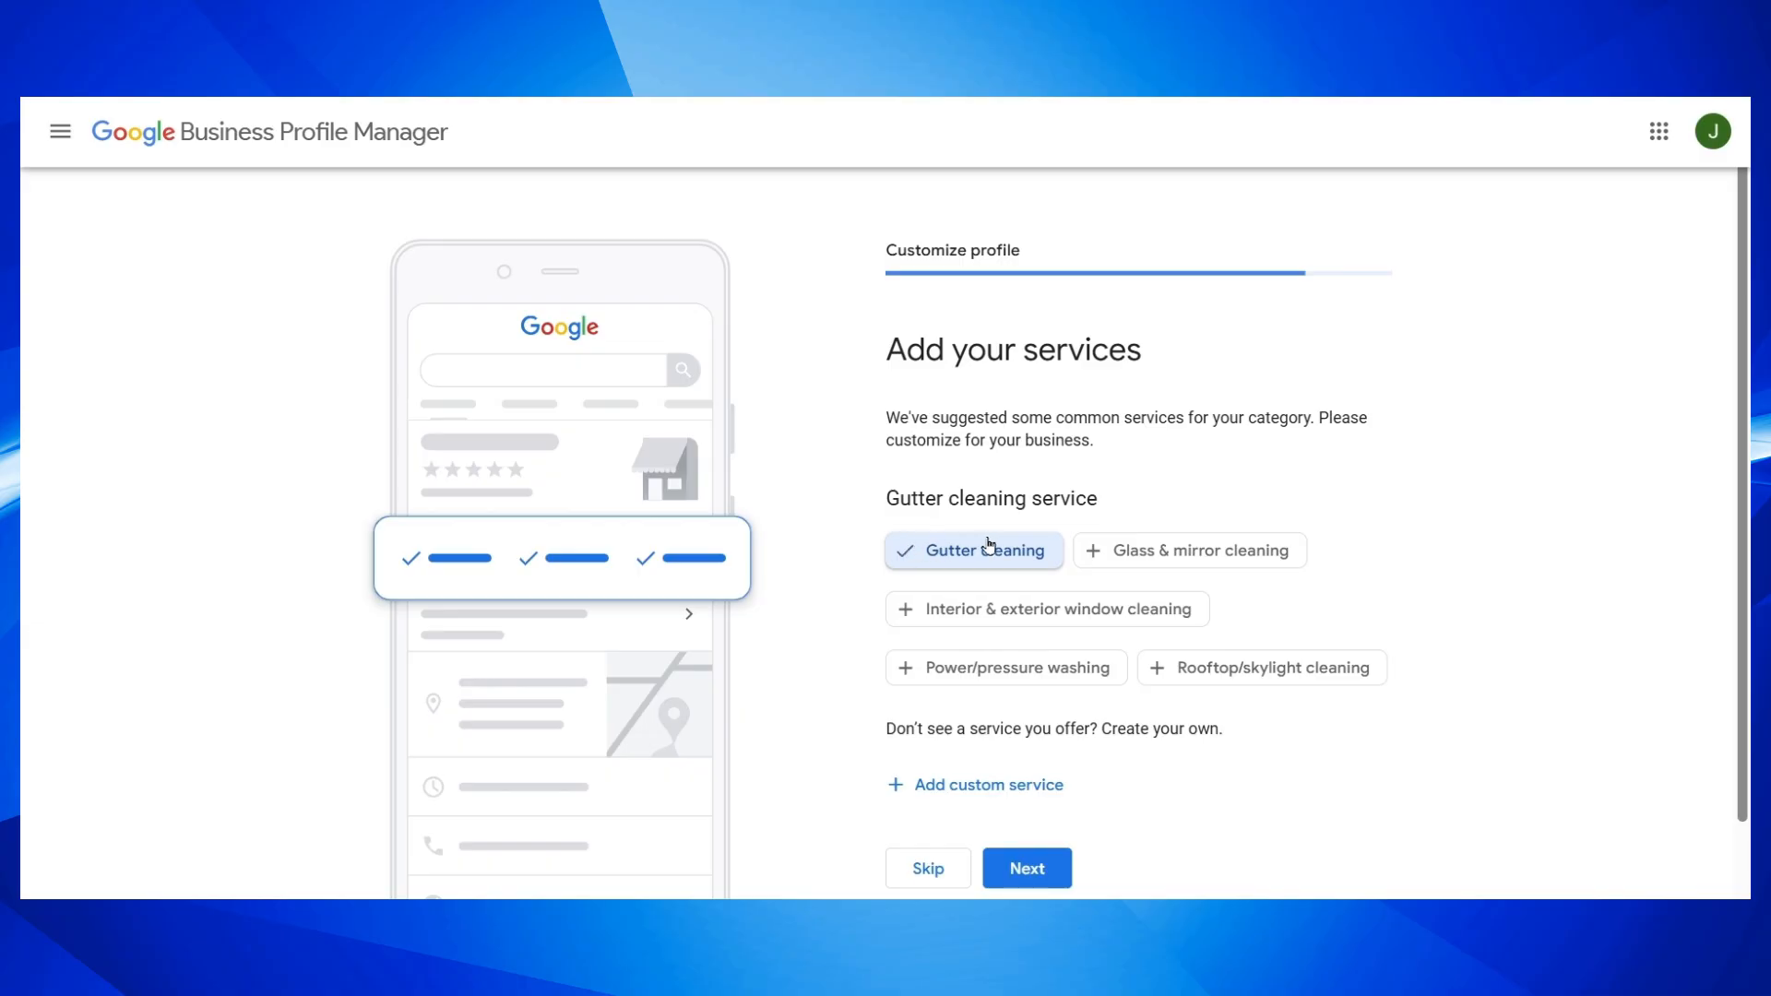
Add the suggested services Glass & mirror cleaning, Interior & exterior window cleaning, Power/pressure washing and Rooftop/skylight cleaning
{"action": "left_click", "coordinate": [1153, 554]}
{"action": "left_click", "coordinate": [1159, 609]}
{"action": "left_click", "coordinate": [1036, 669]}
{"action": "left_click", "coordinate": [1170, 667]}
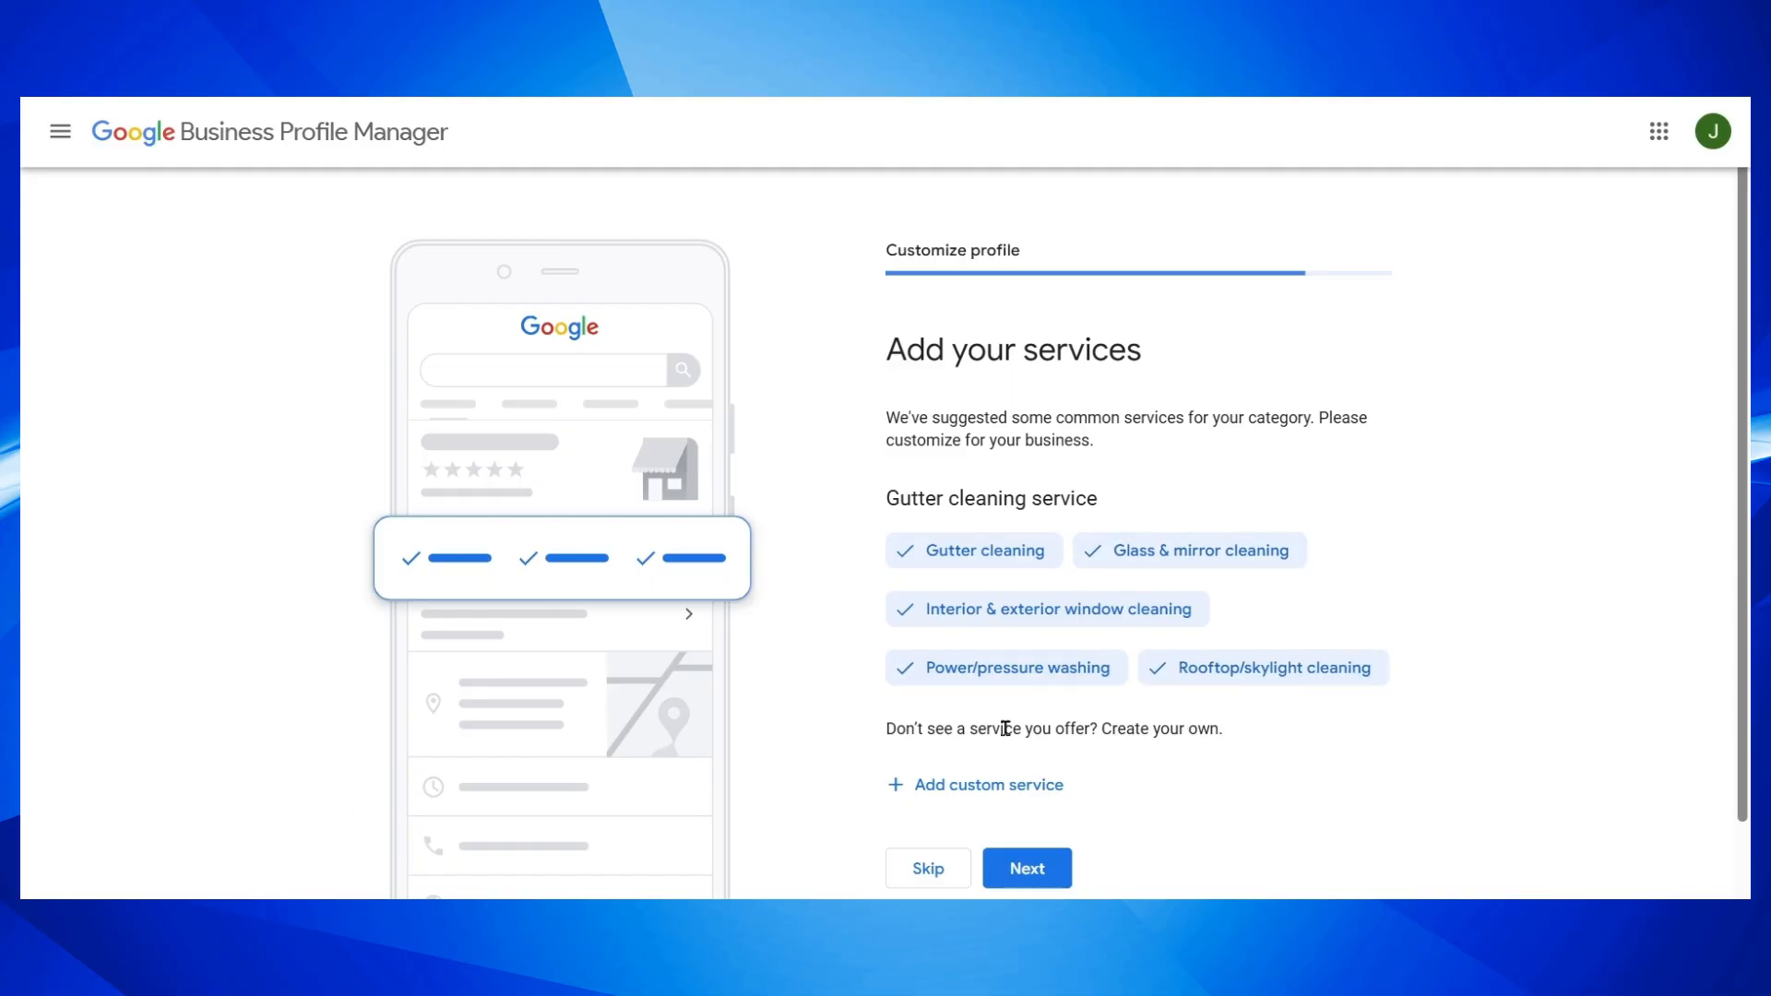
Add a custom service named Gutter Guards
{"action": "left_click", "coordinate": [964, 787]}
{"action": "type", "text": "Gutter Guards"}
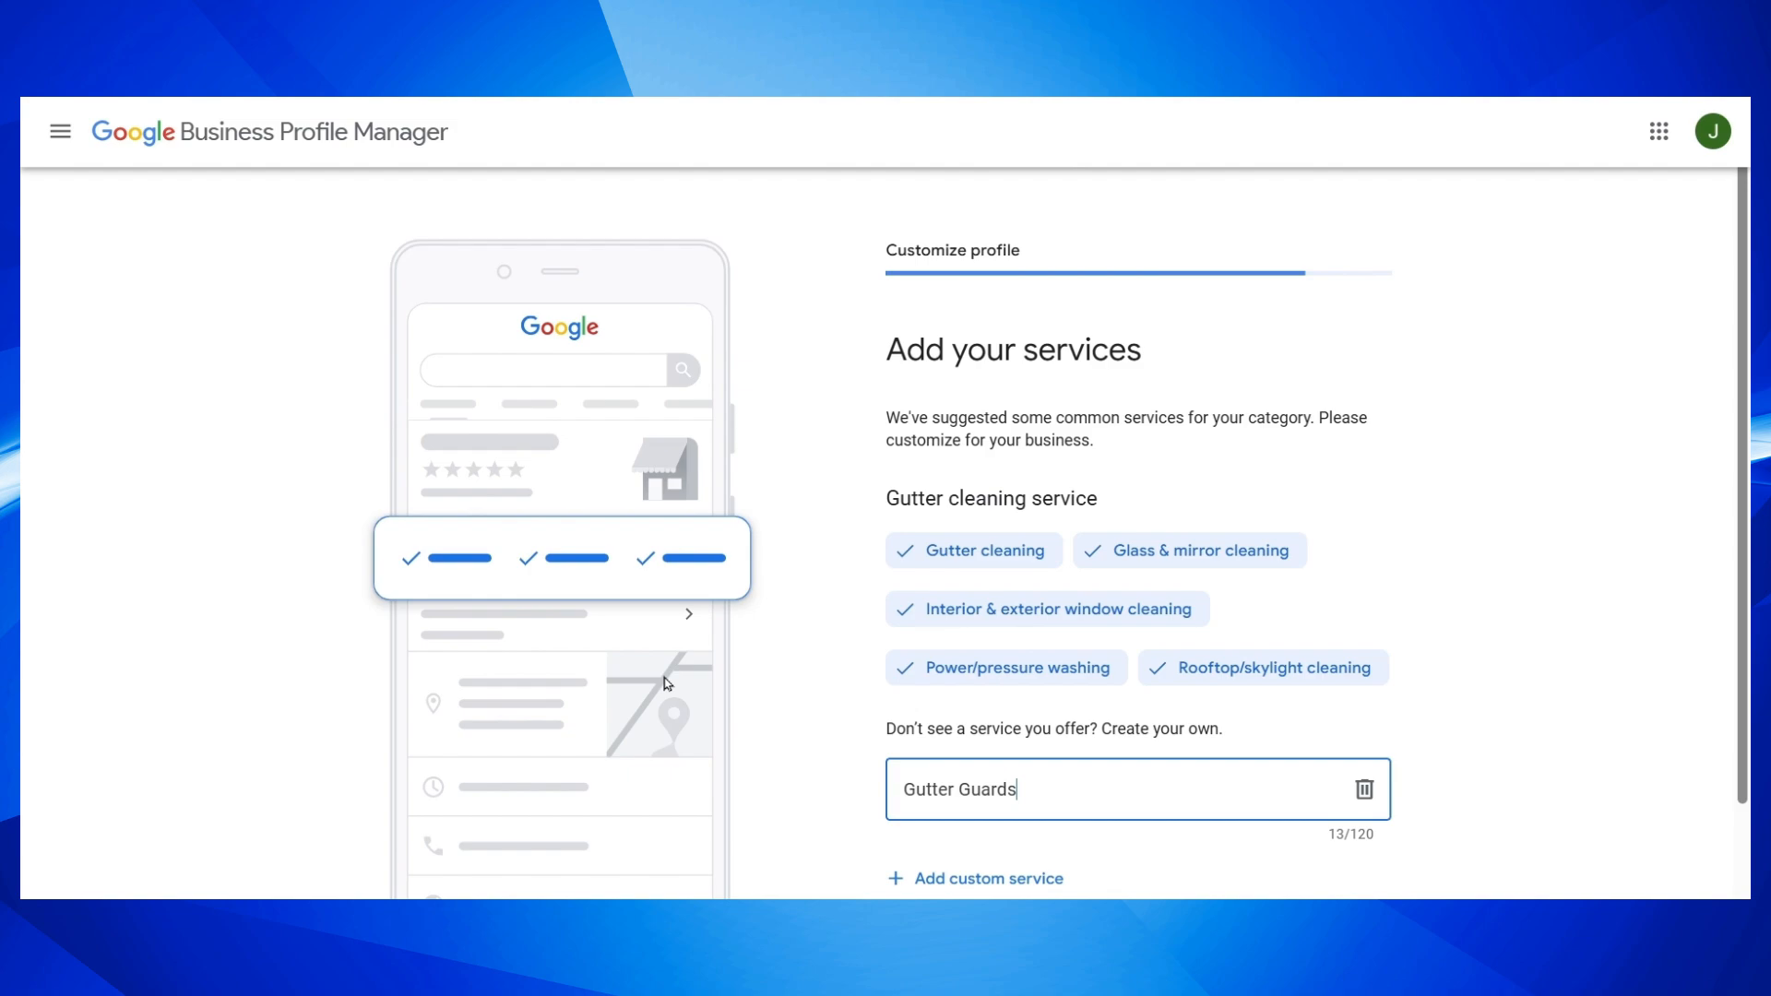
{"action": "left_click", "coordinate": [1527, 656]}
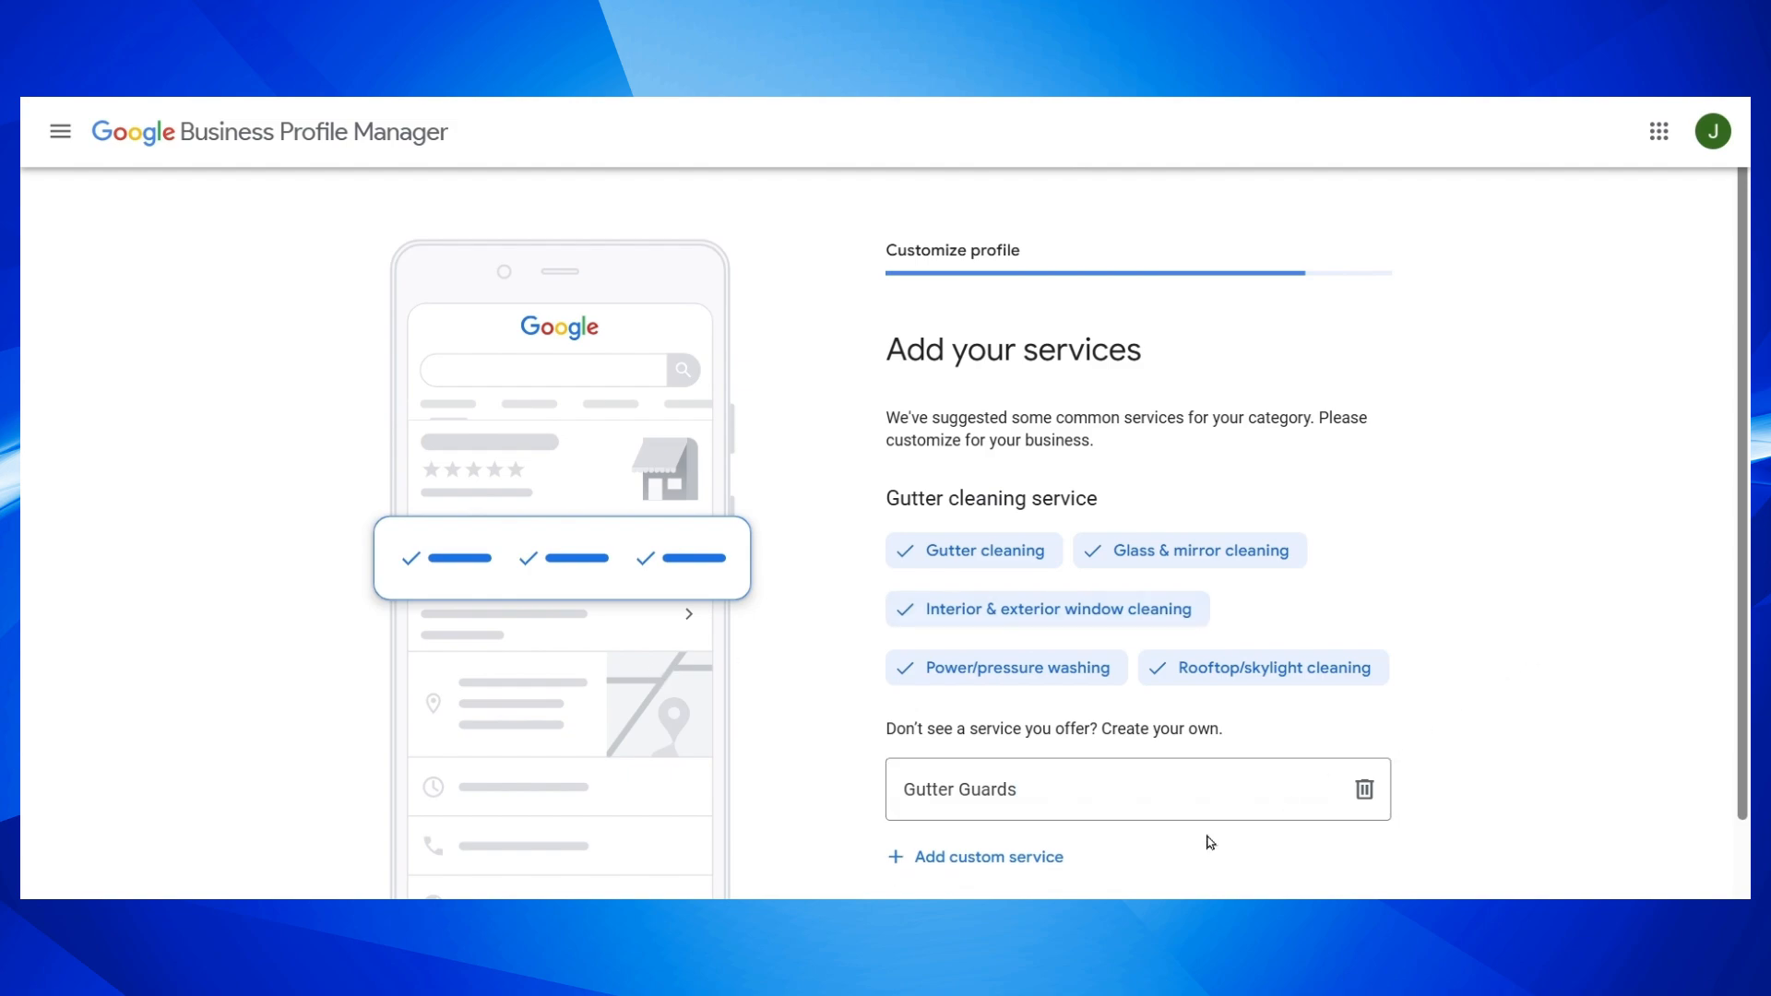
Start another custom service entry, leave it blank, and submit the services list to reach the business hours
{"action": "left_click", "coordinate": [1036, 858]}
{"action": "scroll", "coordinate": [1138, 806], "scroll_direction": "down", "scroll_amount": 2}
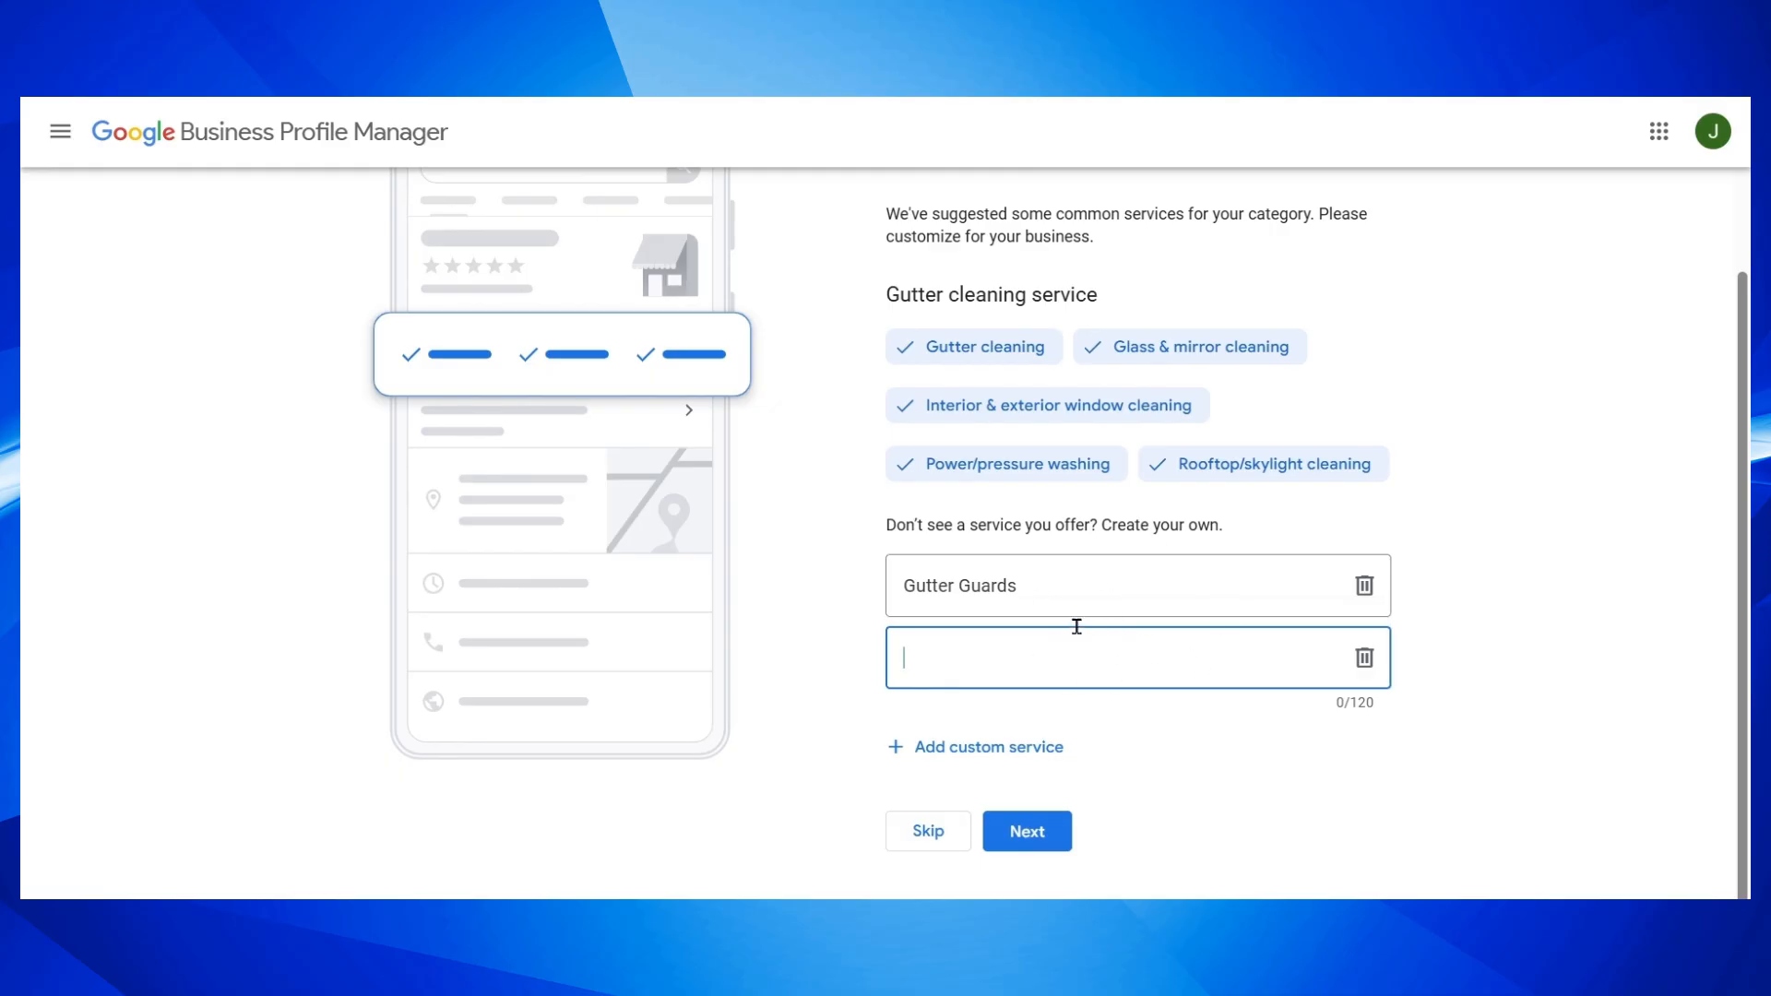
{"action": "left_click", "coordinate": [197, 822]}
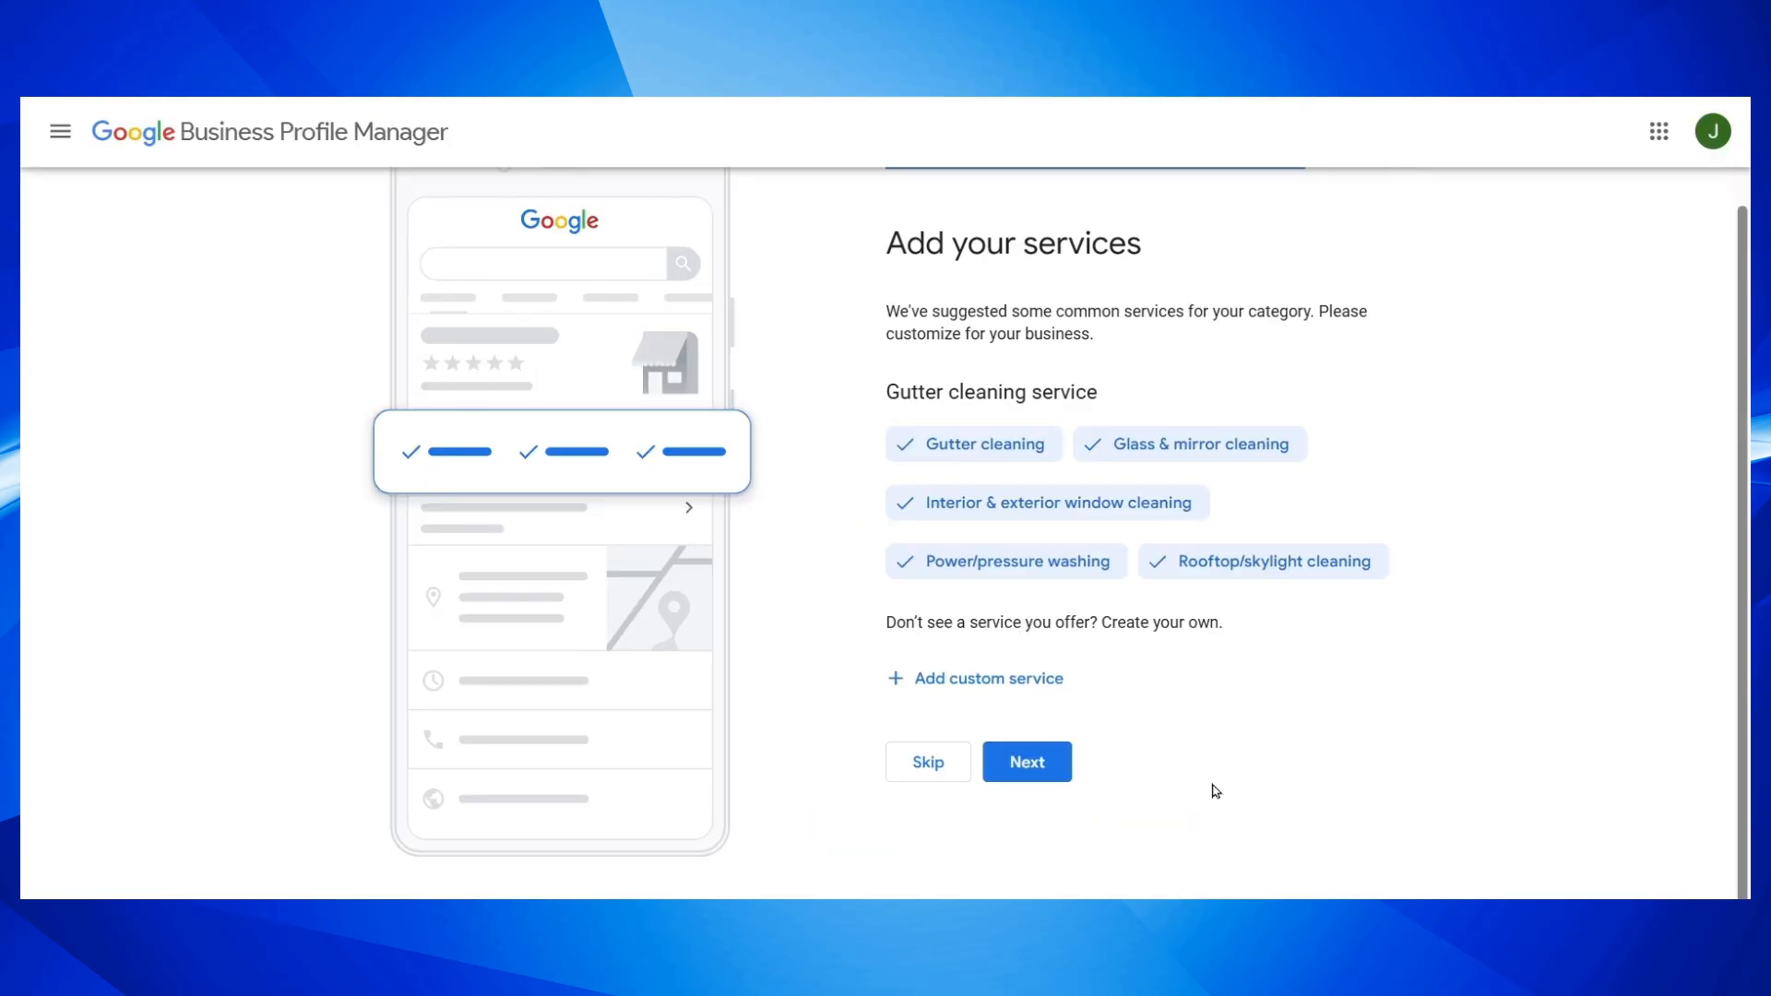
{"action": "left_click", "coordinate": [1024, 777]}
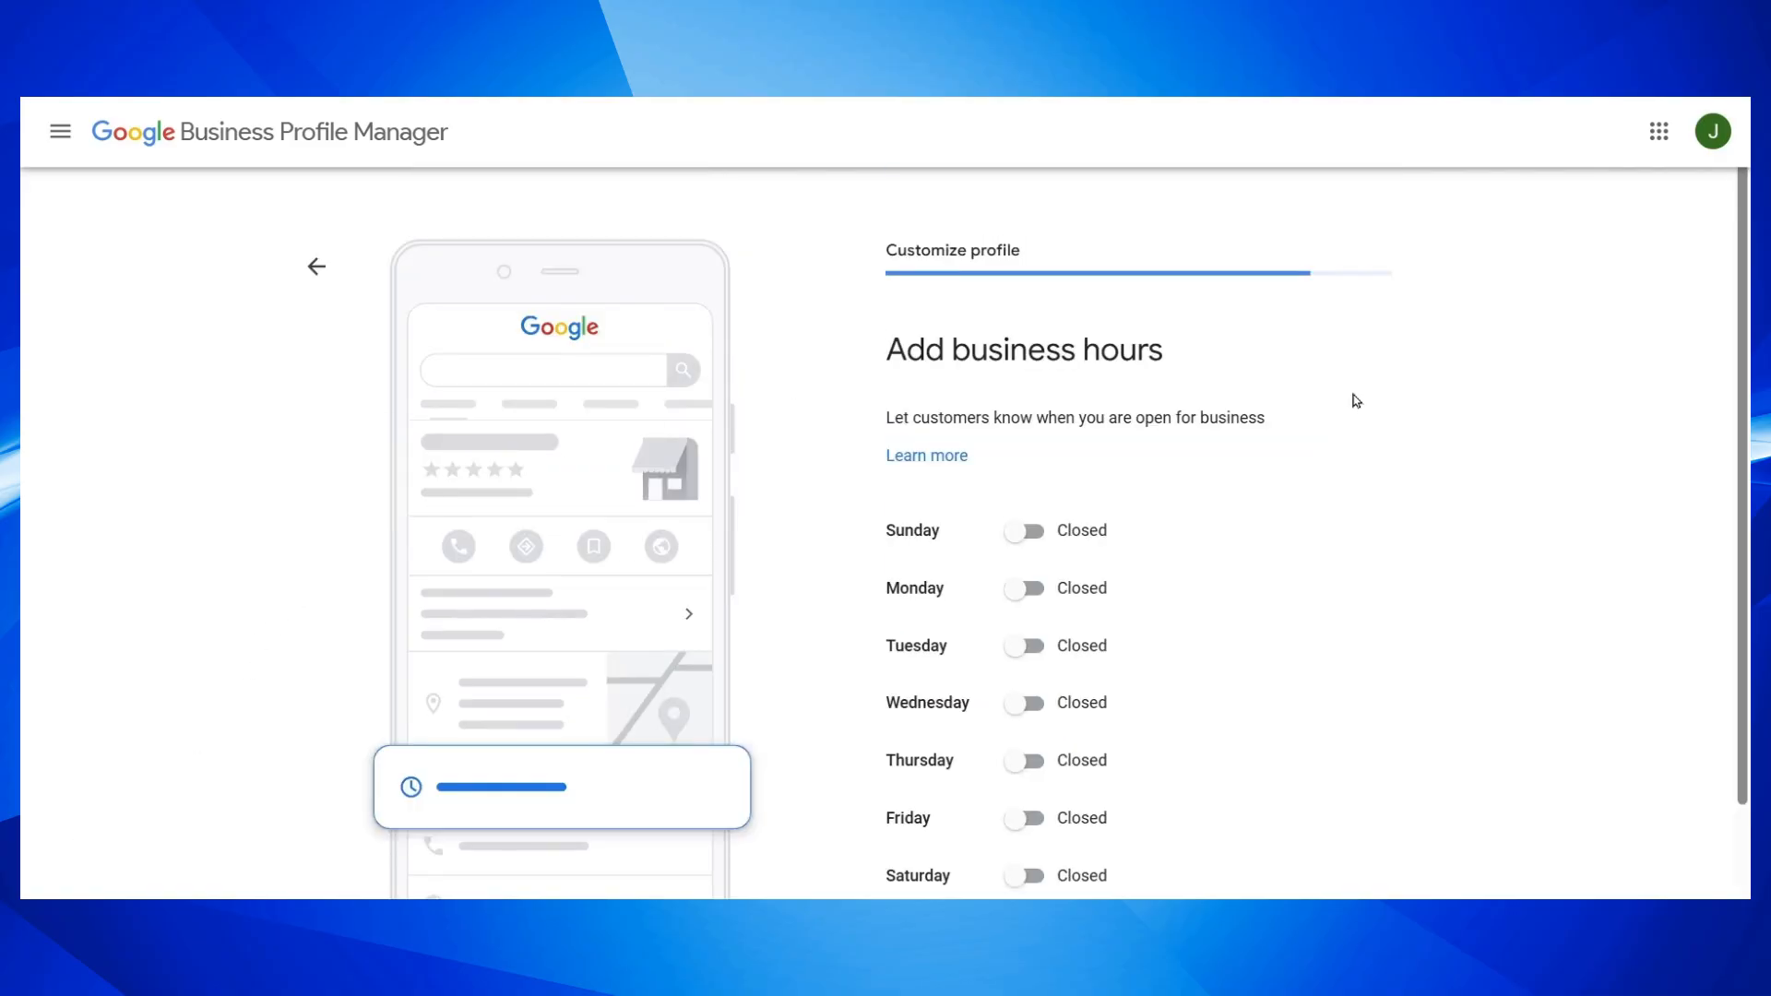
Try opening Sunday in the business hours with the 24 hours option
{"action": "scroll", "coordinate": [1363, 402], "scroll_direction": "down", "scroll_amount": 1}
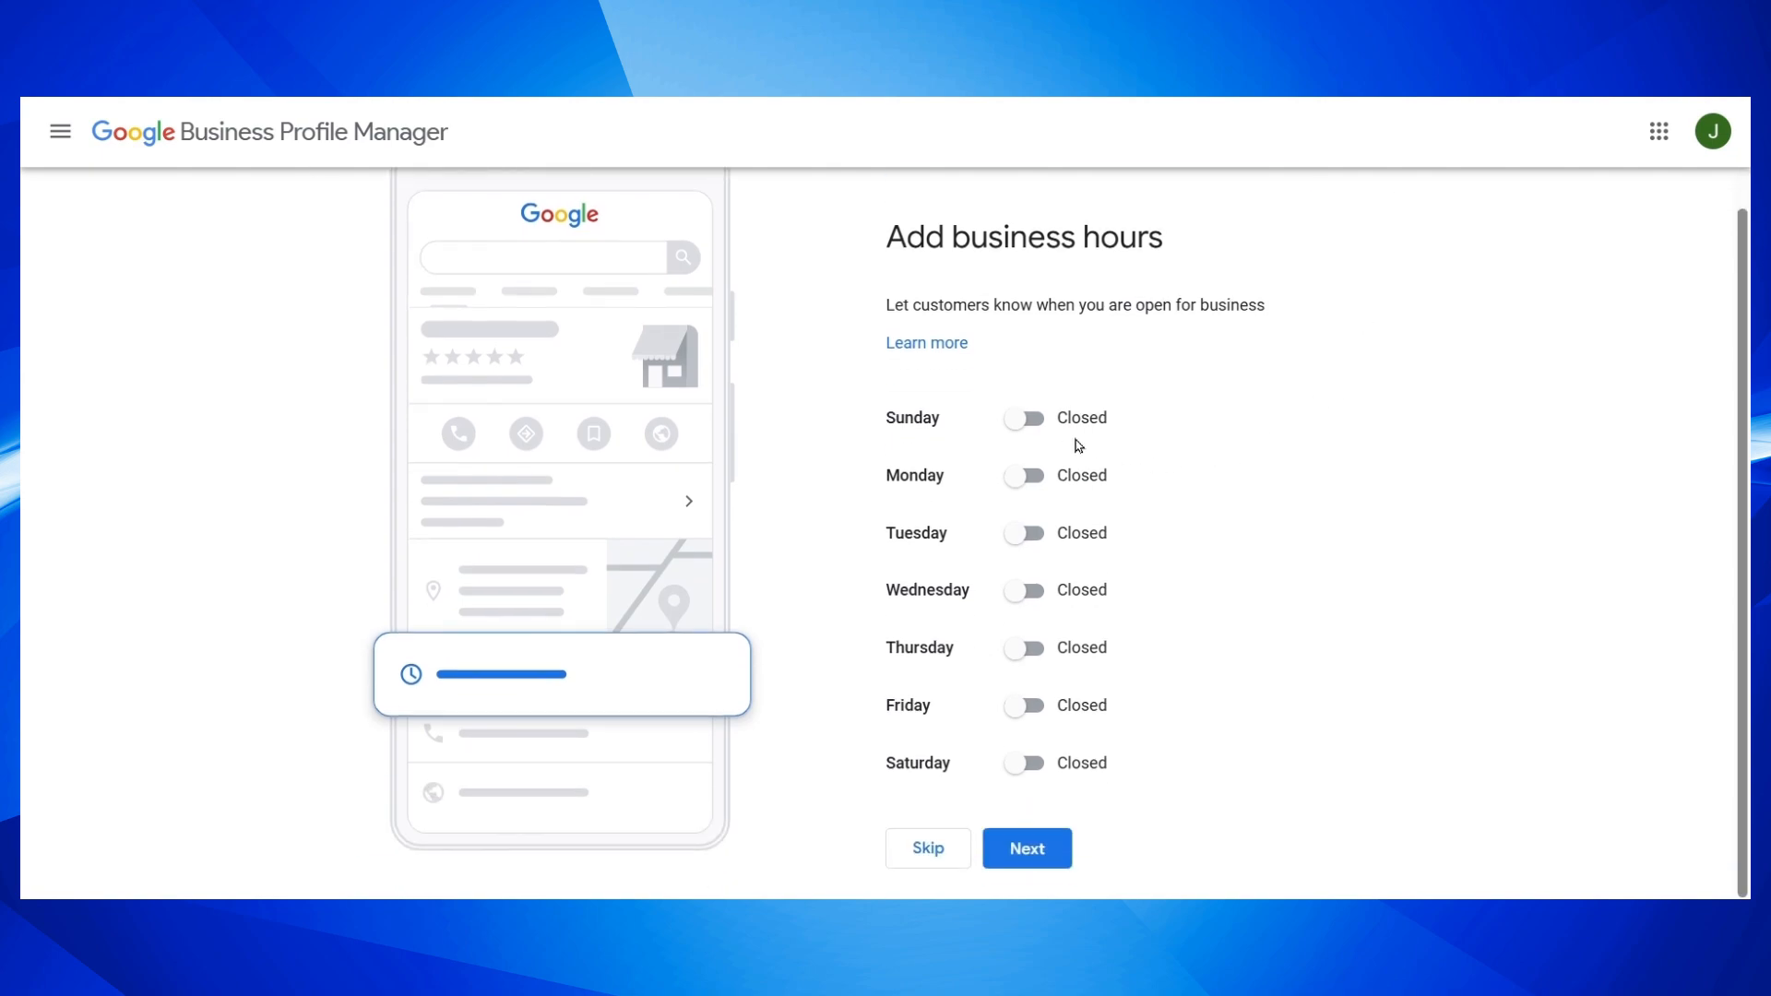
{"action": "left_click", "coordinate": [1028, 422]}
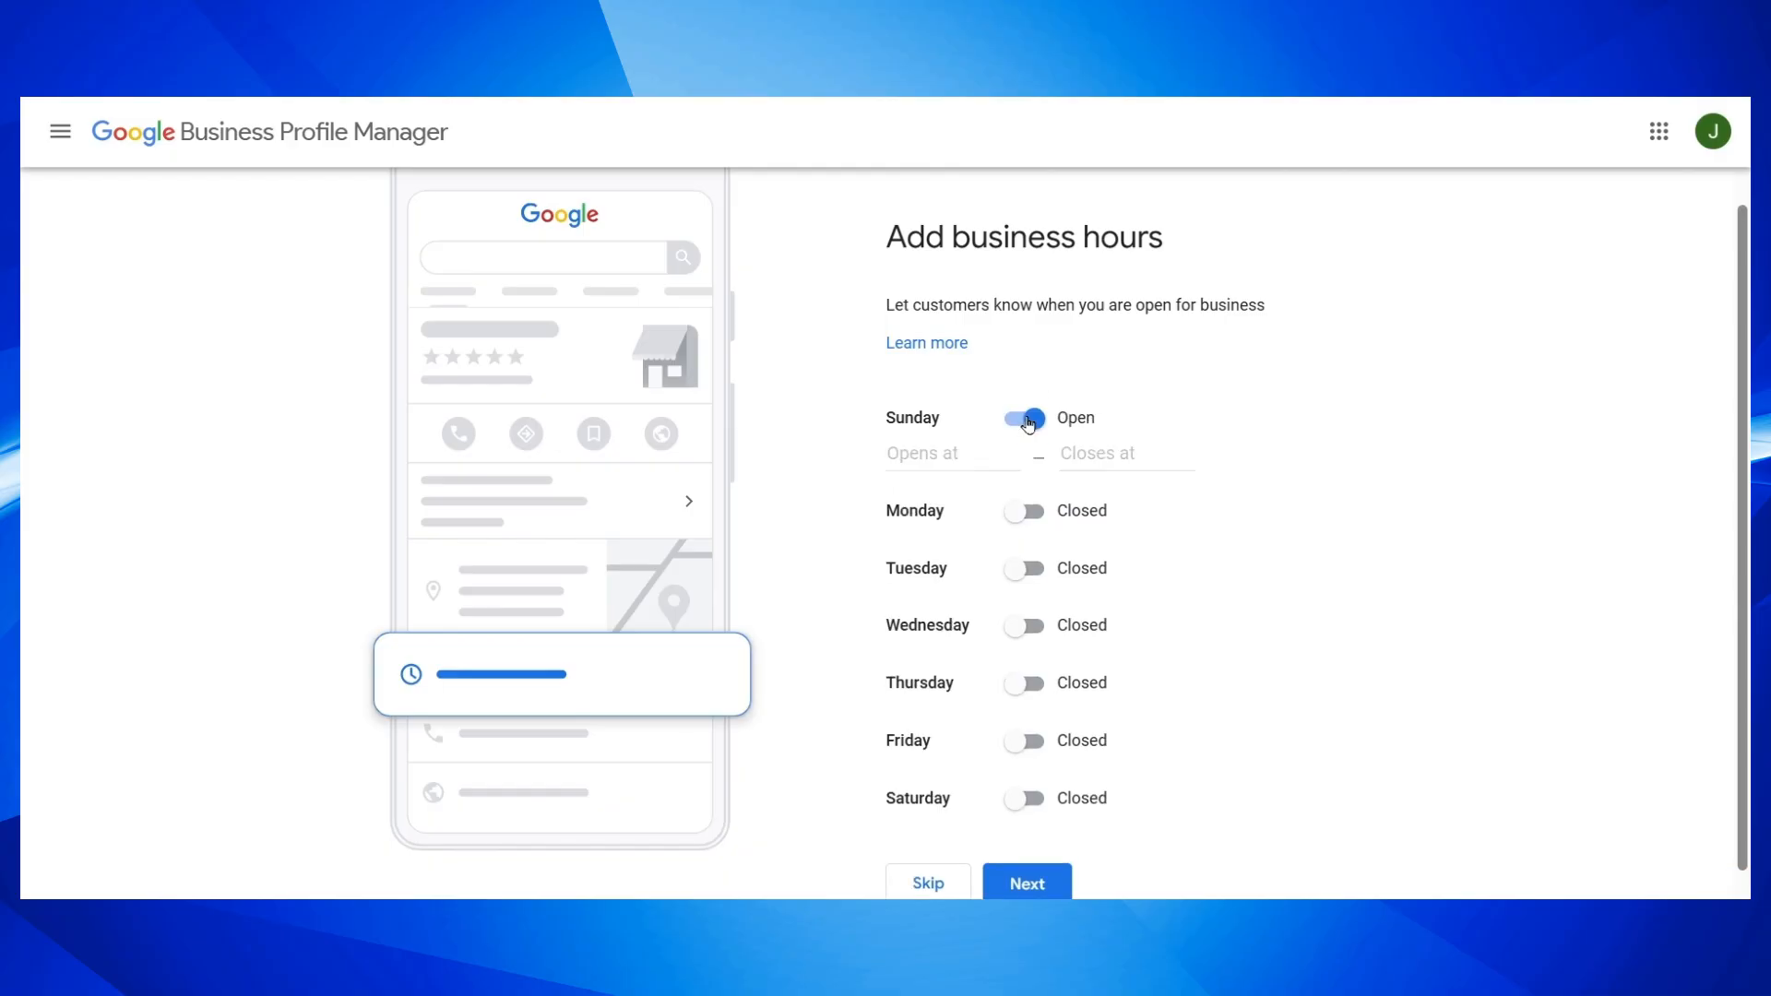
{"action": "left_click", "coordinate": [943, 453]}
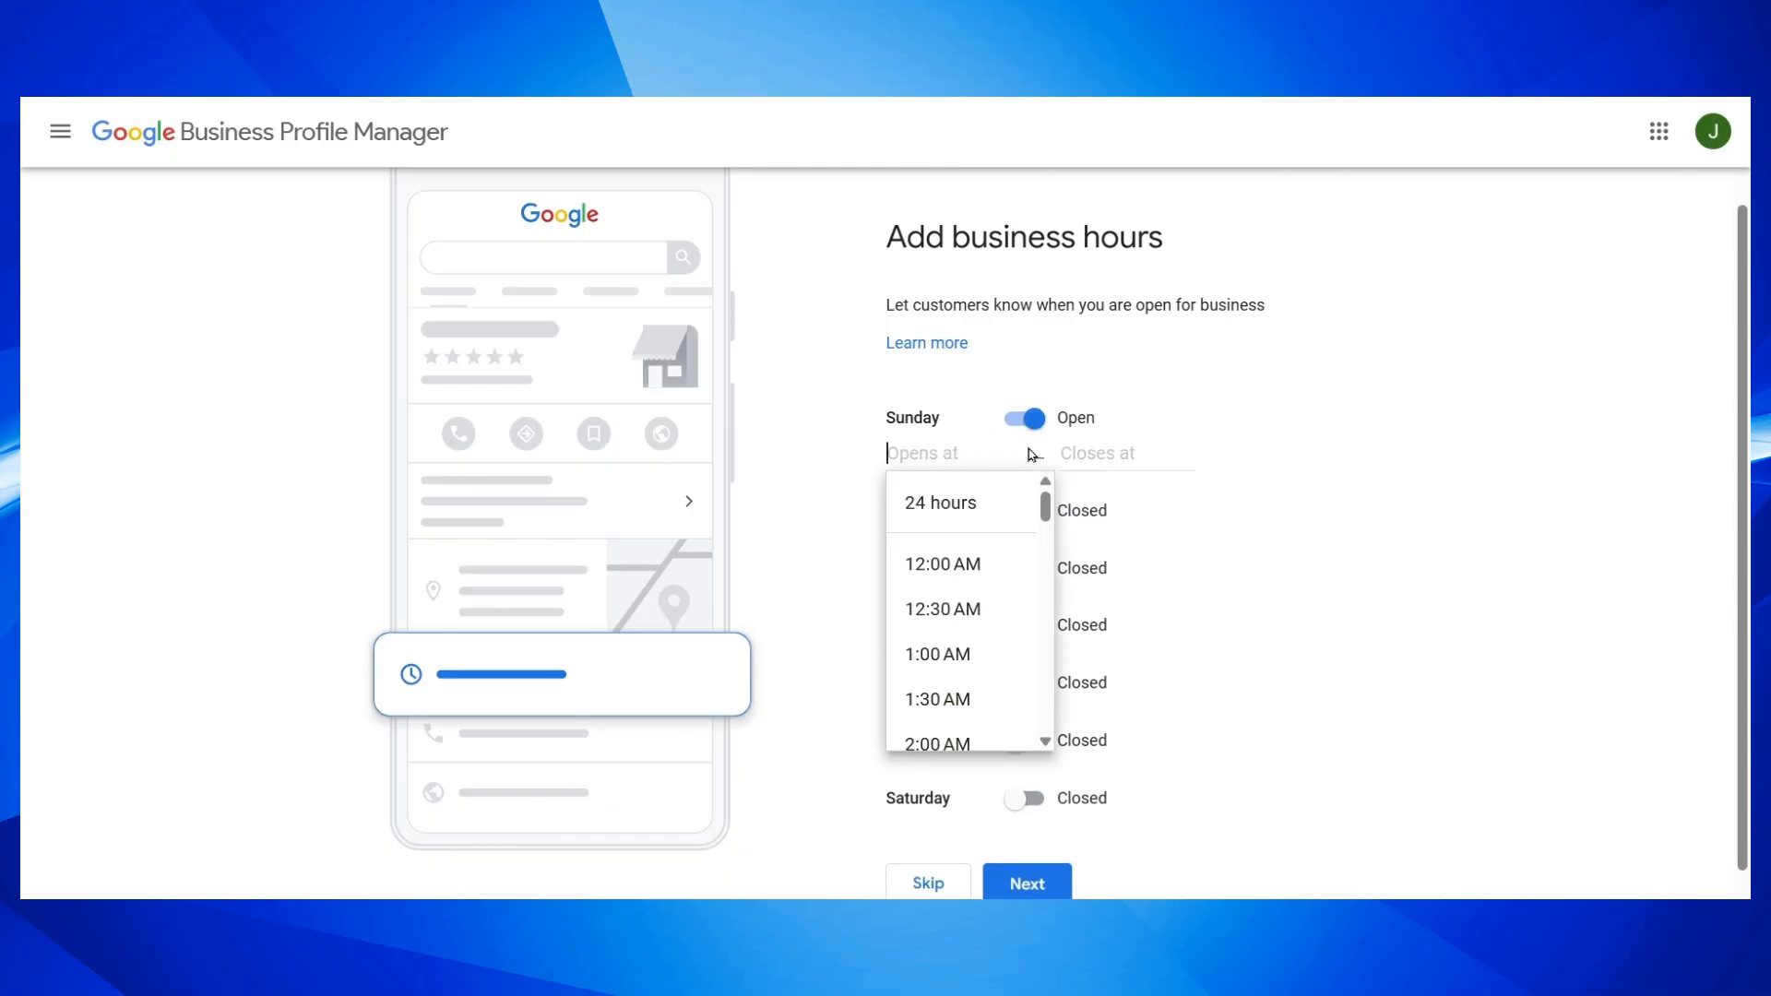
{"action": "left_click", "coordinate": [1127, 452]}
{"action": "left_click", "coordinate": [973, 458]}
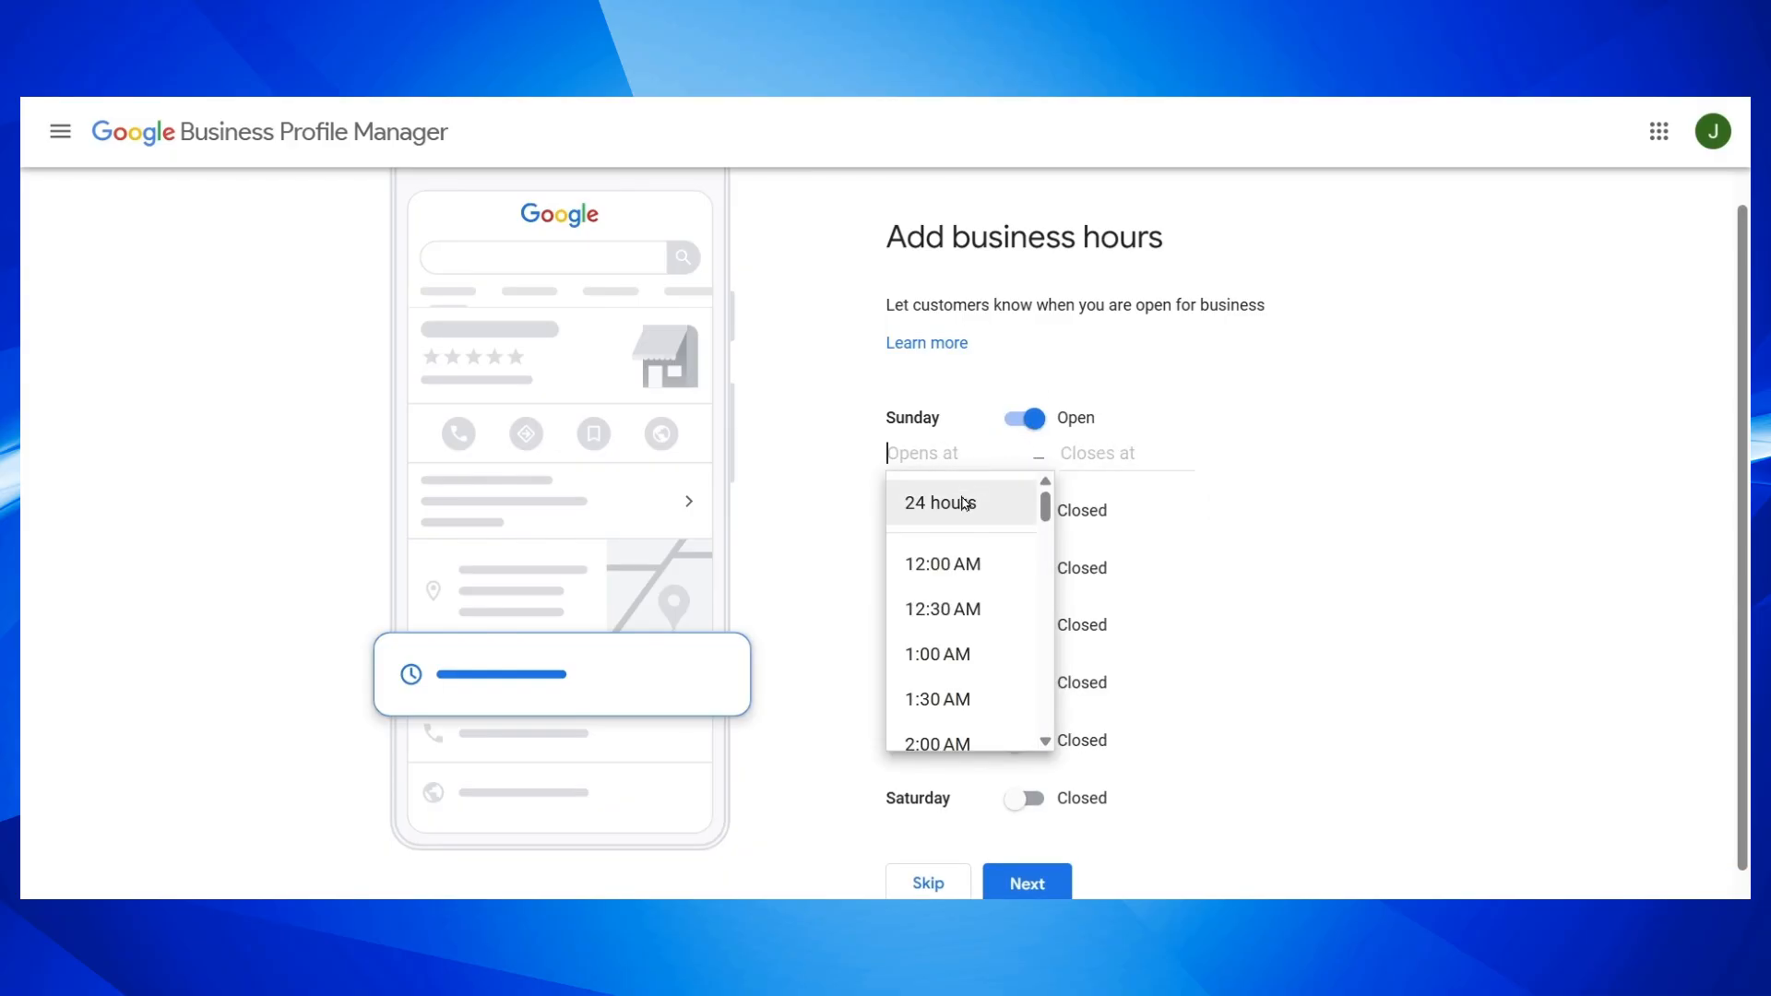
{"action": "left_click", "coordinate": [964, 505]}
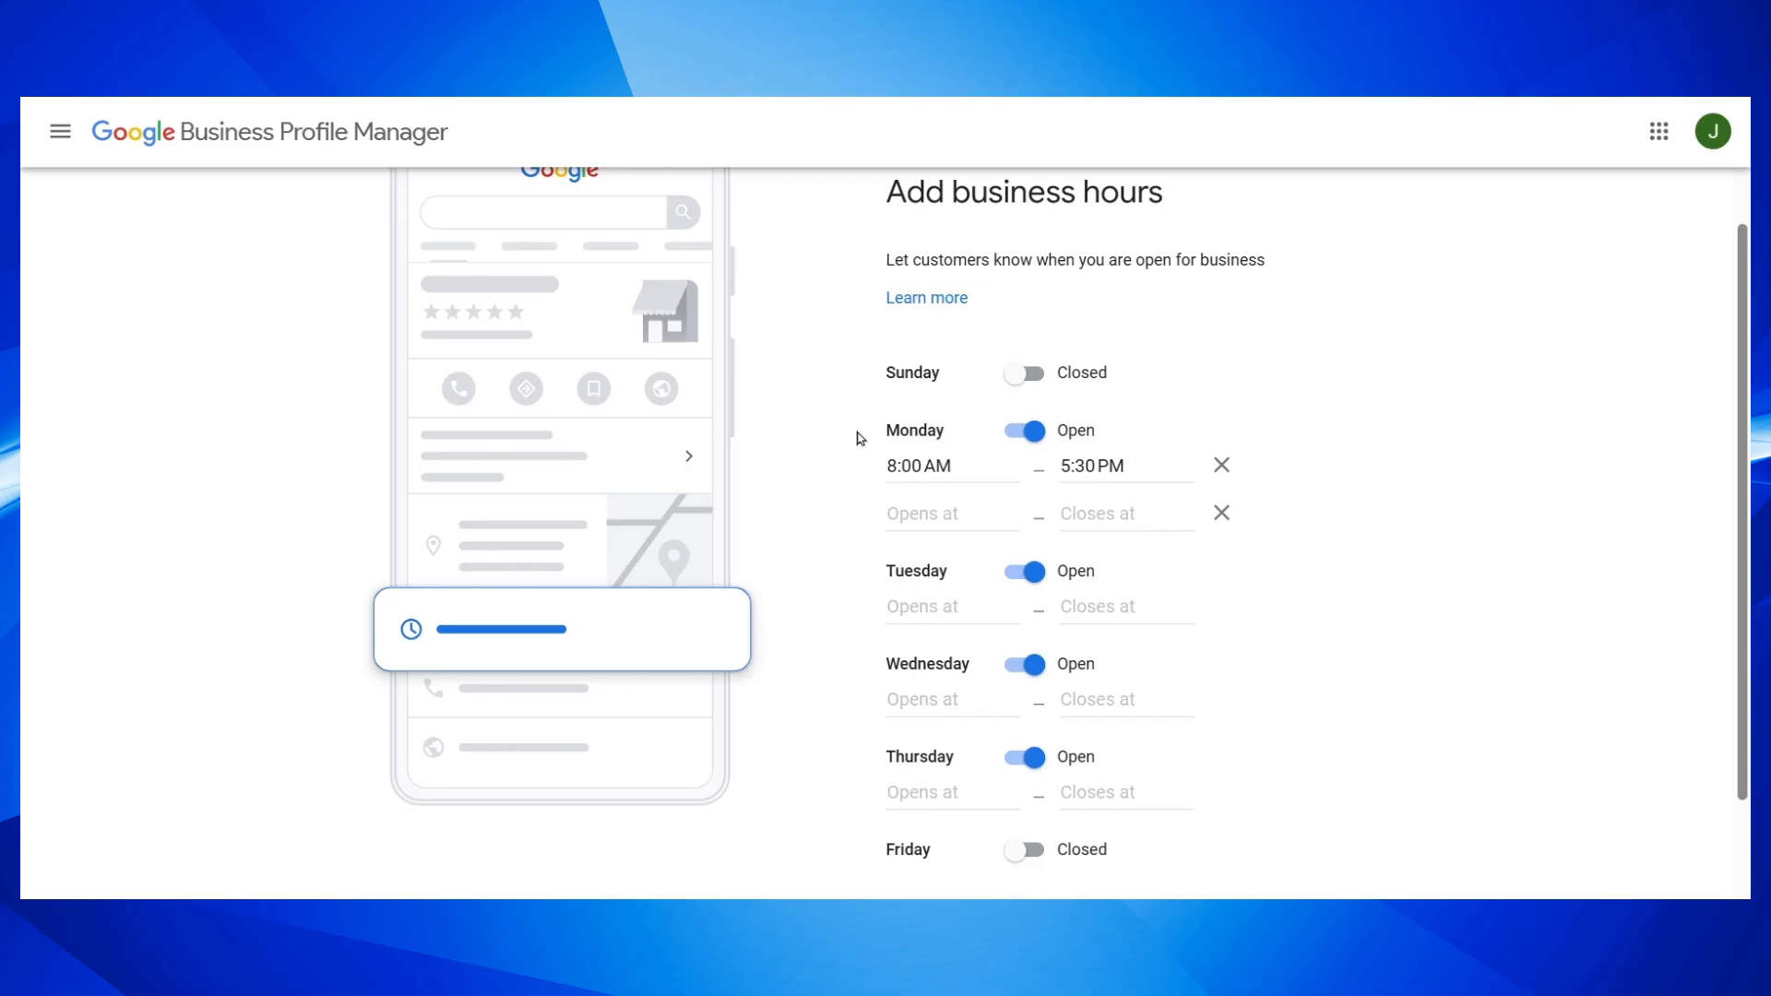
Set Tuesday through Friday to Monday's hours of 8:00 AM to 5:30 PM and submit the business hours
{"action": "scroll", "coordinate": [947, 472], "scroll_direction": "down", "scroll_amount": 2}
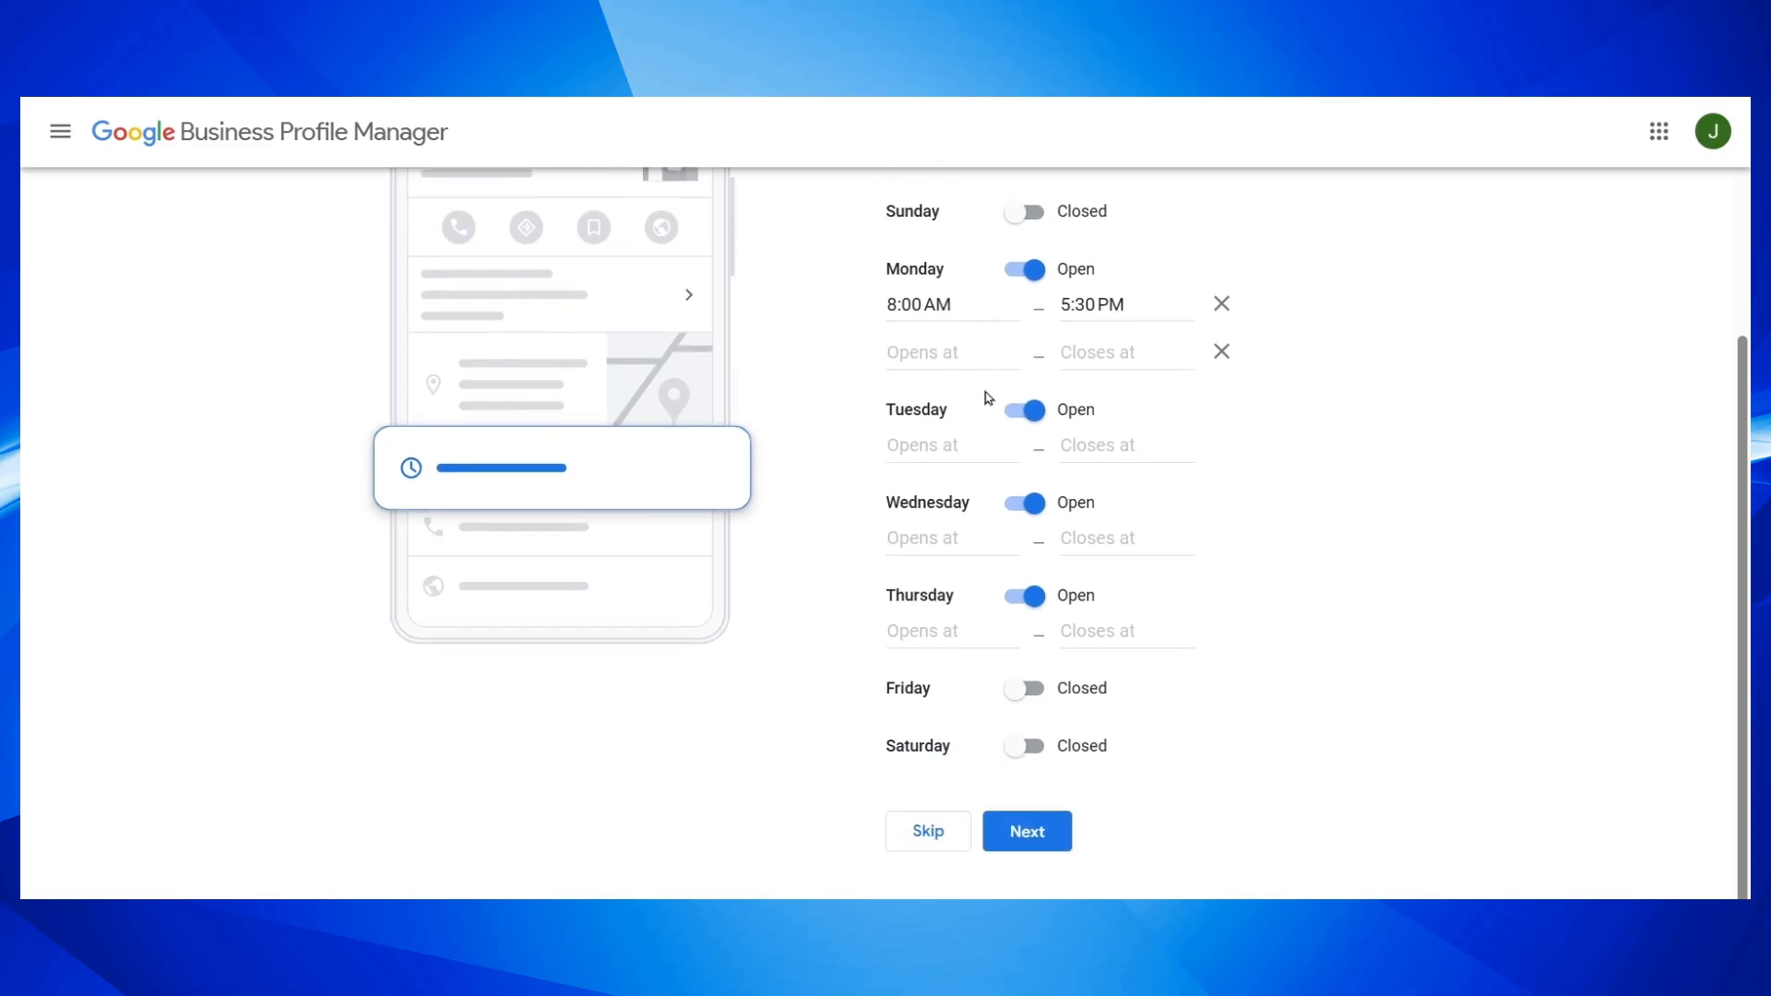
{"action": "left_click_drag", "start_coordinate": [954, 311], "coordinate": [855, 308]}
{"action": "key", "text": "ctrl+c"}
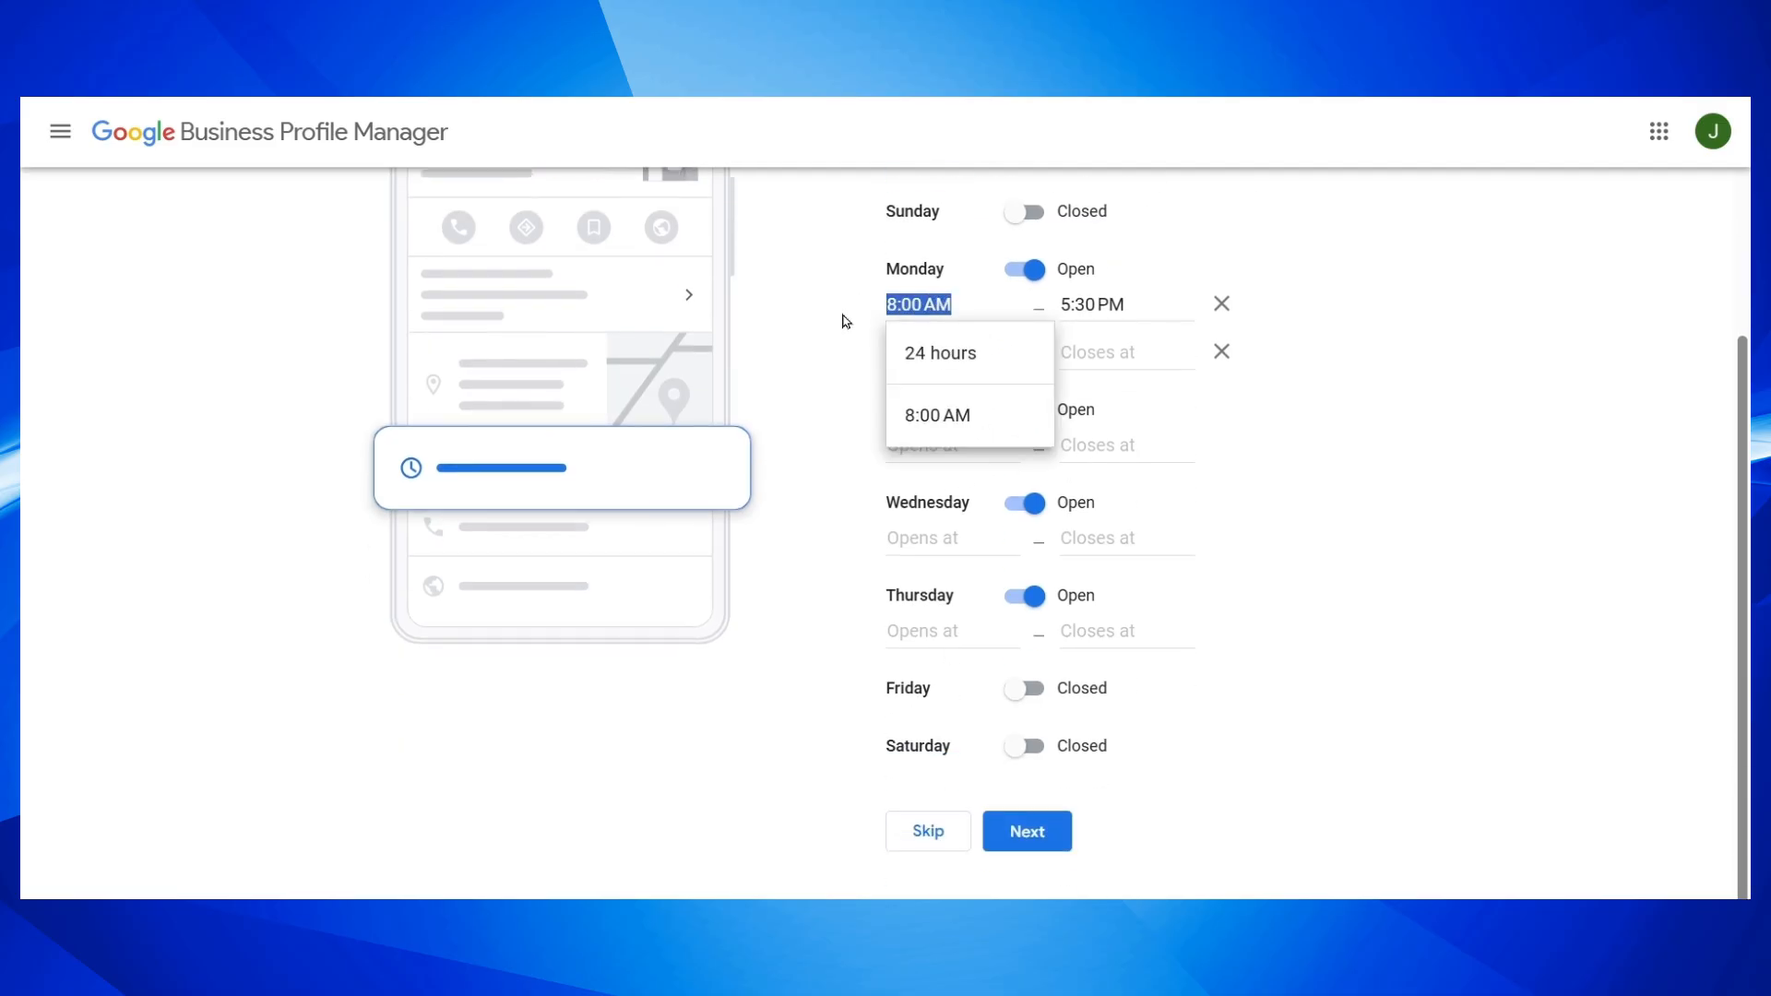
{"action": "left_click", "coordinate": [806, 402]}
{"action": "left_click", "coordinate": [934, 458]}
{"action": "key", "text": "ctrl+v"}
{"action": "left_click", "coordinate": [914, 535]}
{"action": "key", "text": "ctrl+v"}
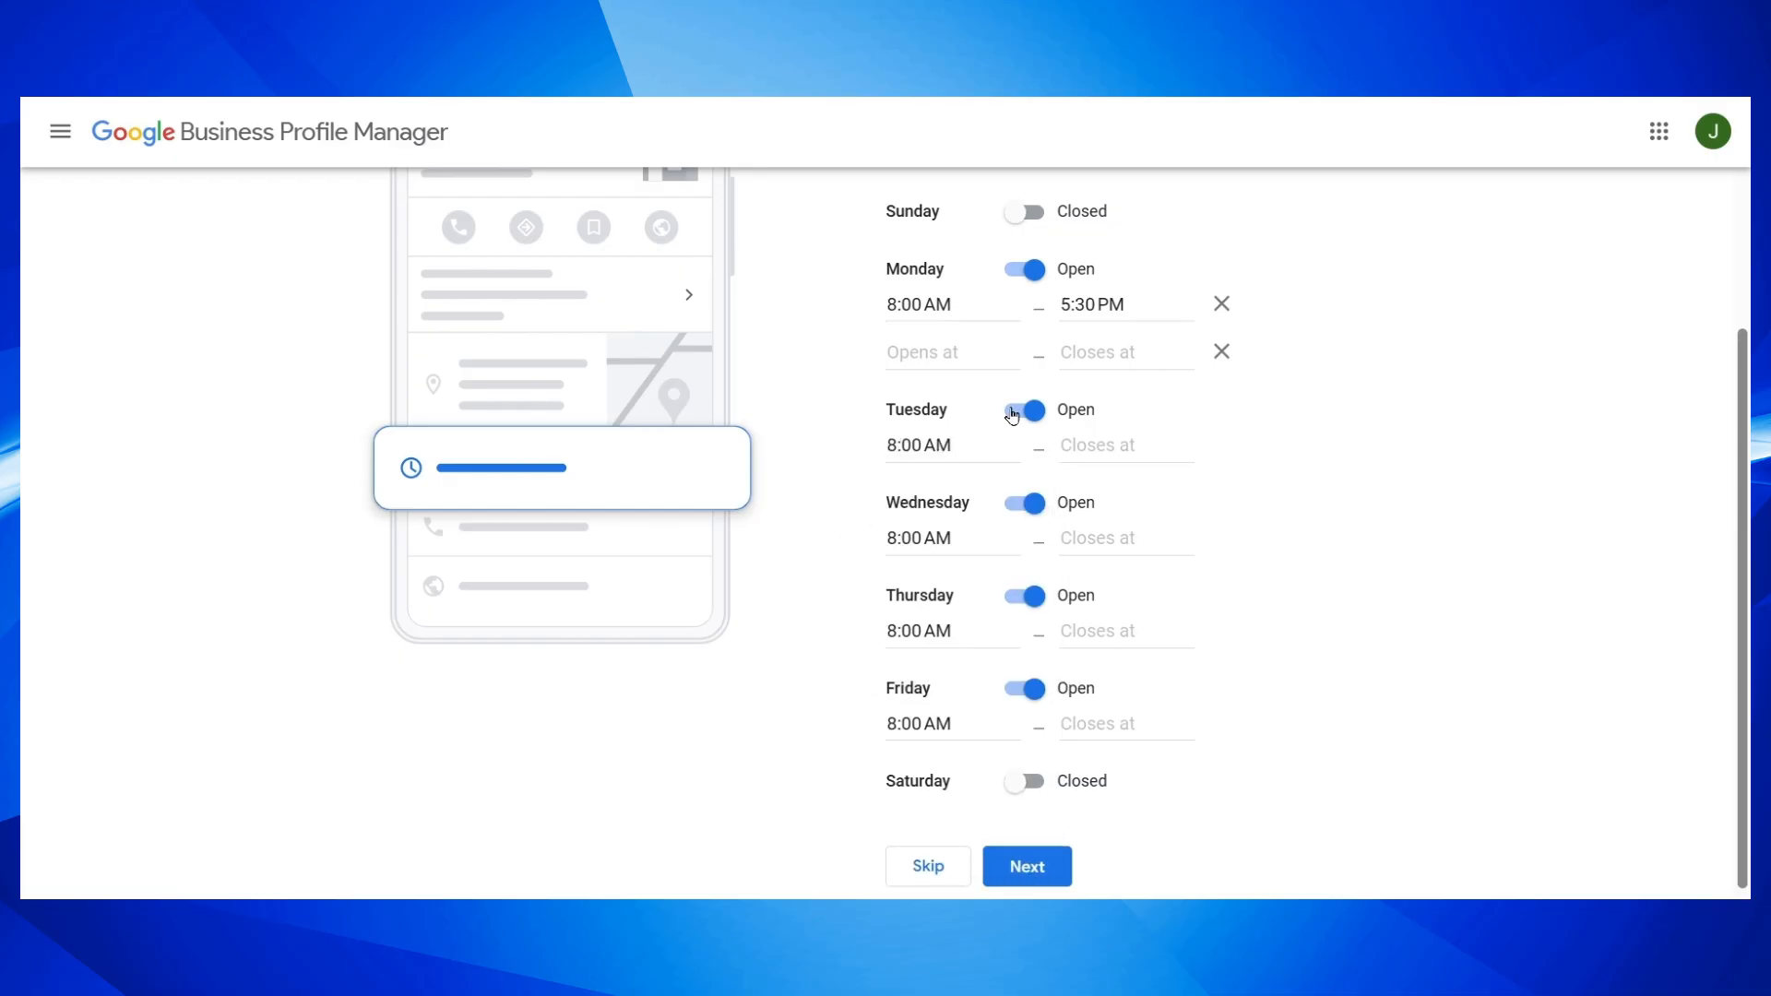
{"action": "left_click", "coordinate": [1147, 301]}
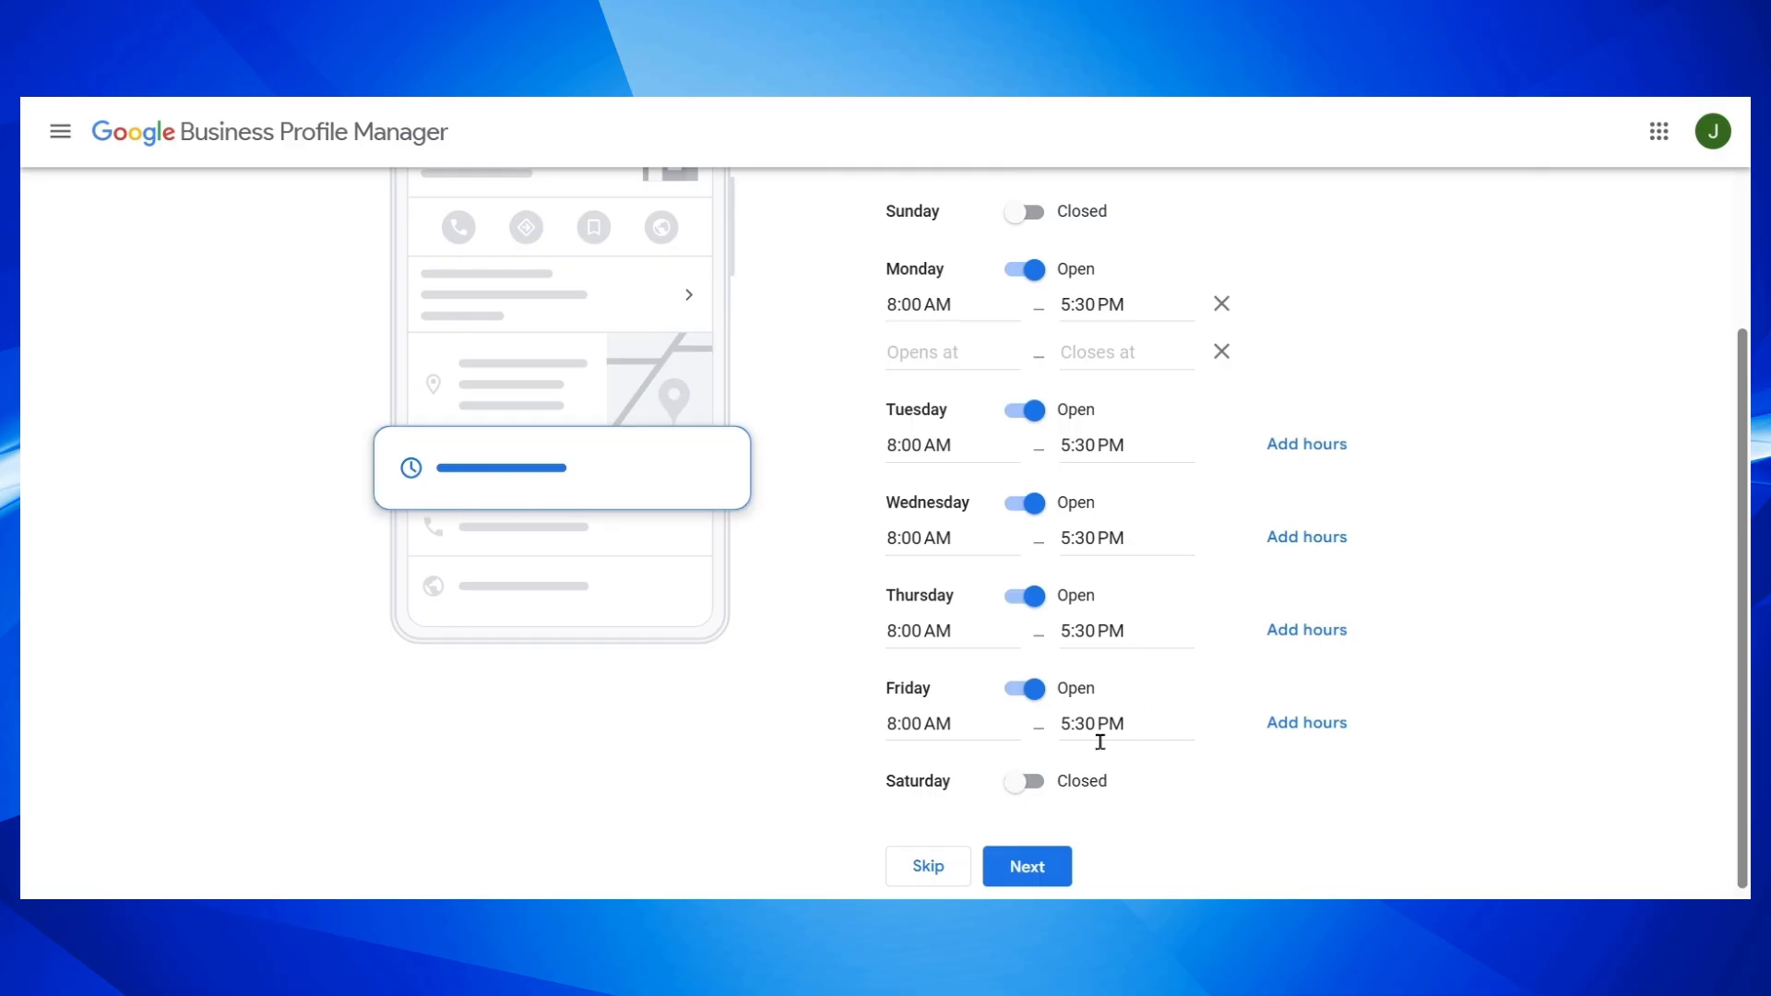
{"action": "left_click", "coordinate": [1027, 868]}
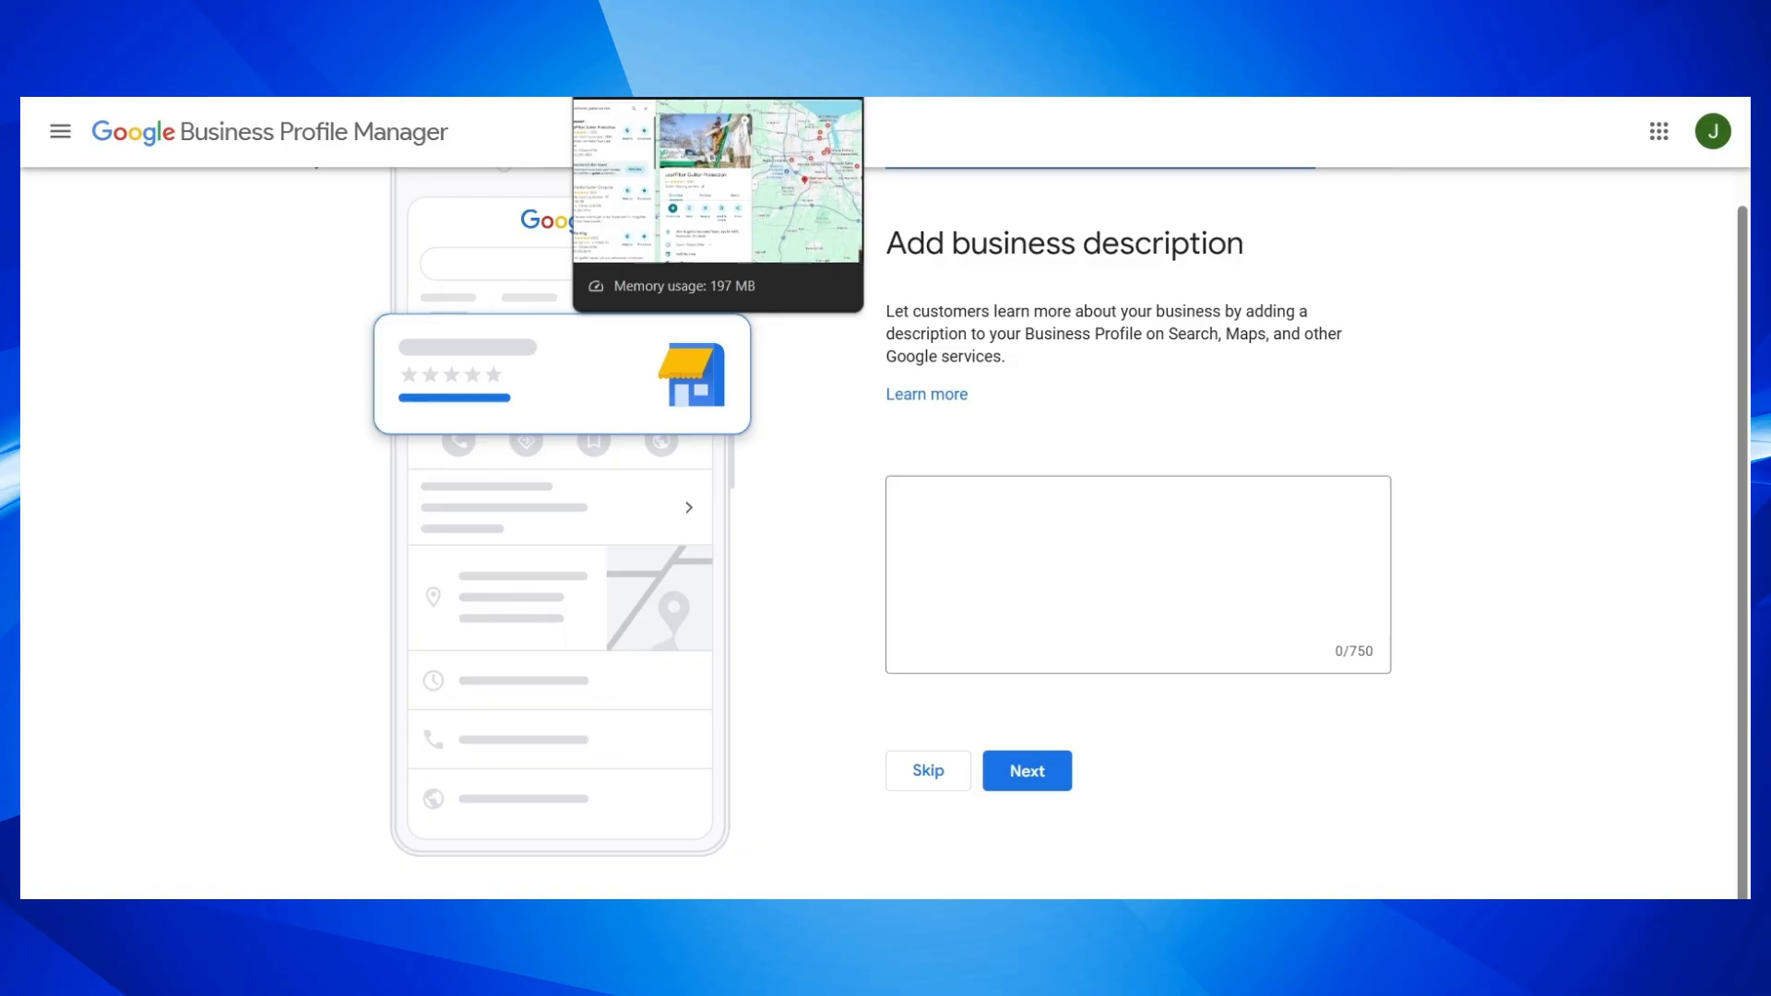
Examine the Stellar Roofing listing's services, areas served, details and review summary as a reference for the business description
{"action": "left_click", "coordinate": [646, 98]}
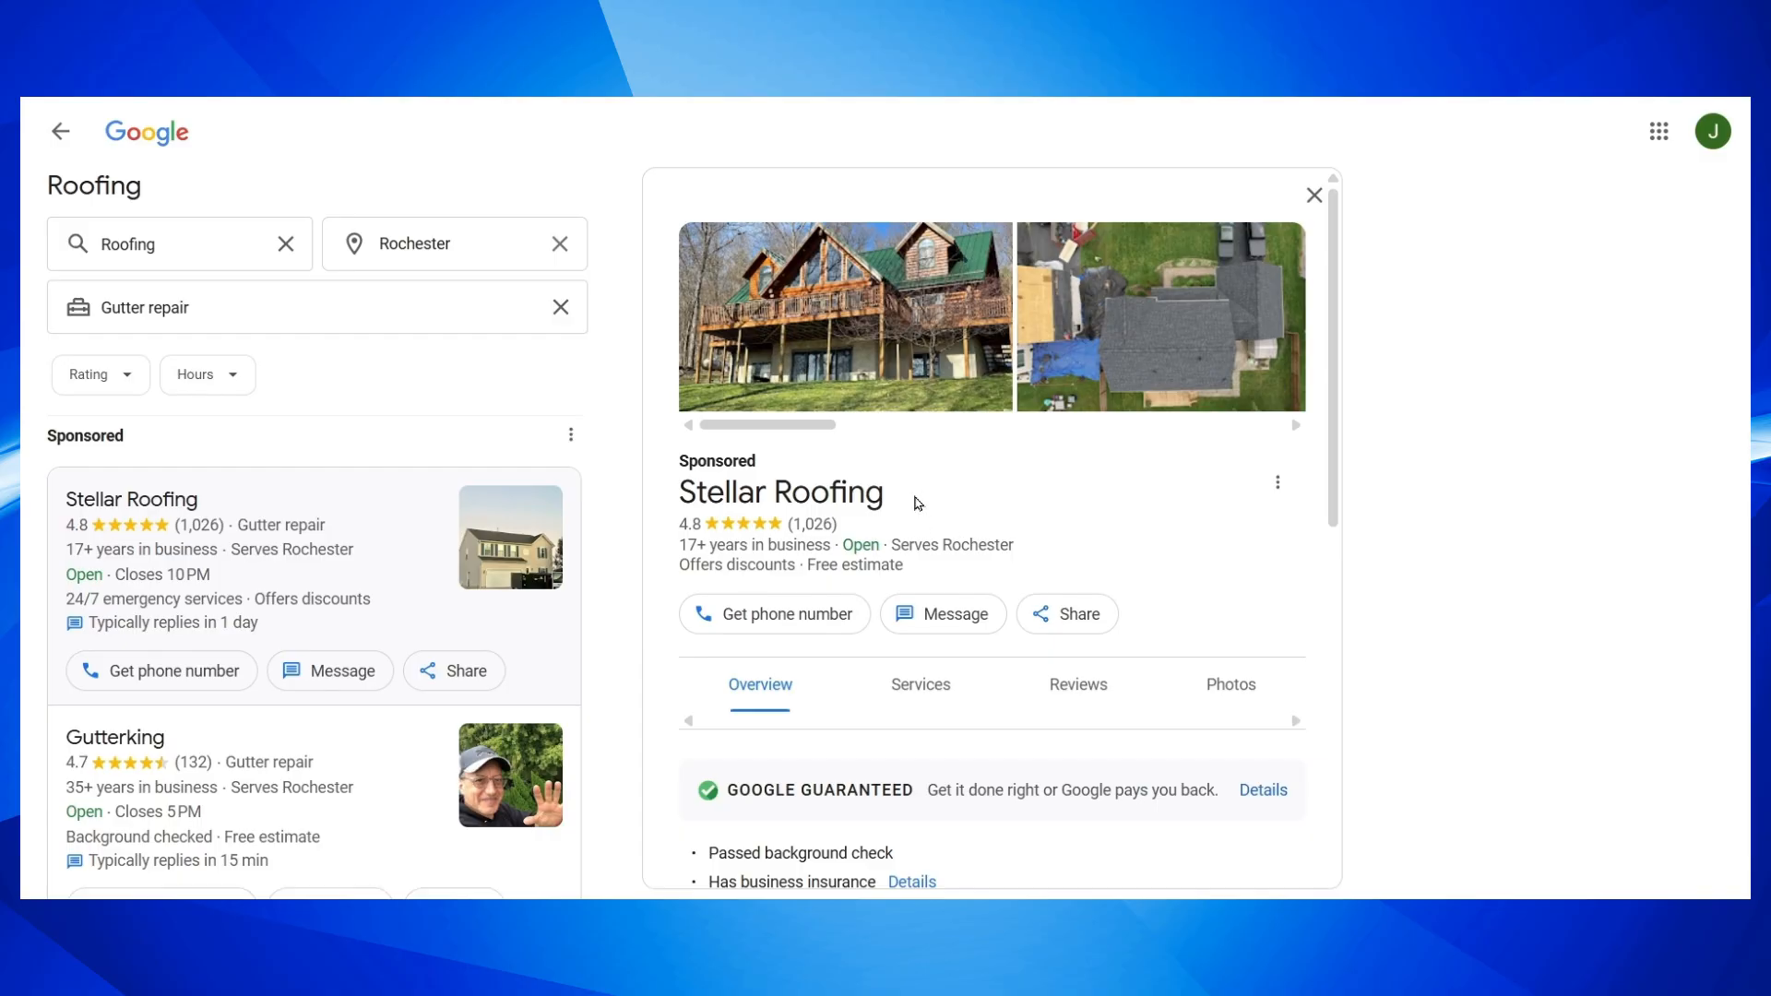
{"action": "scroll", "coordinate": [918, 502], "scroll_direction": "down", "scroll_amount": 3}
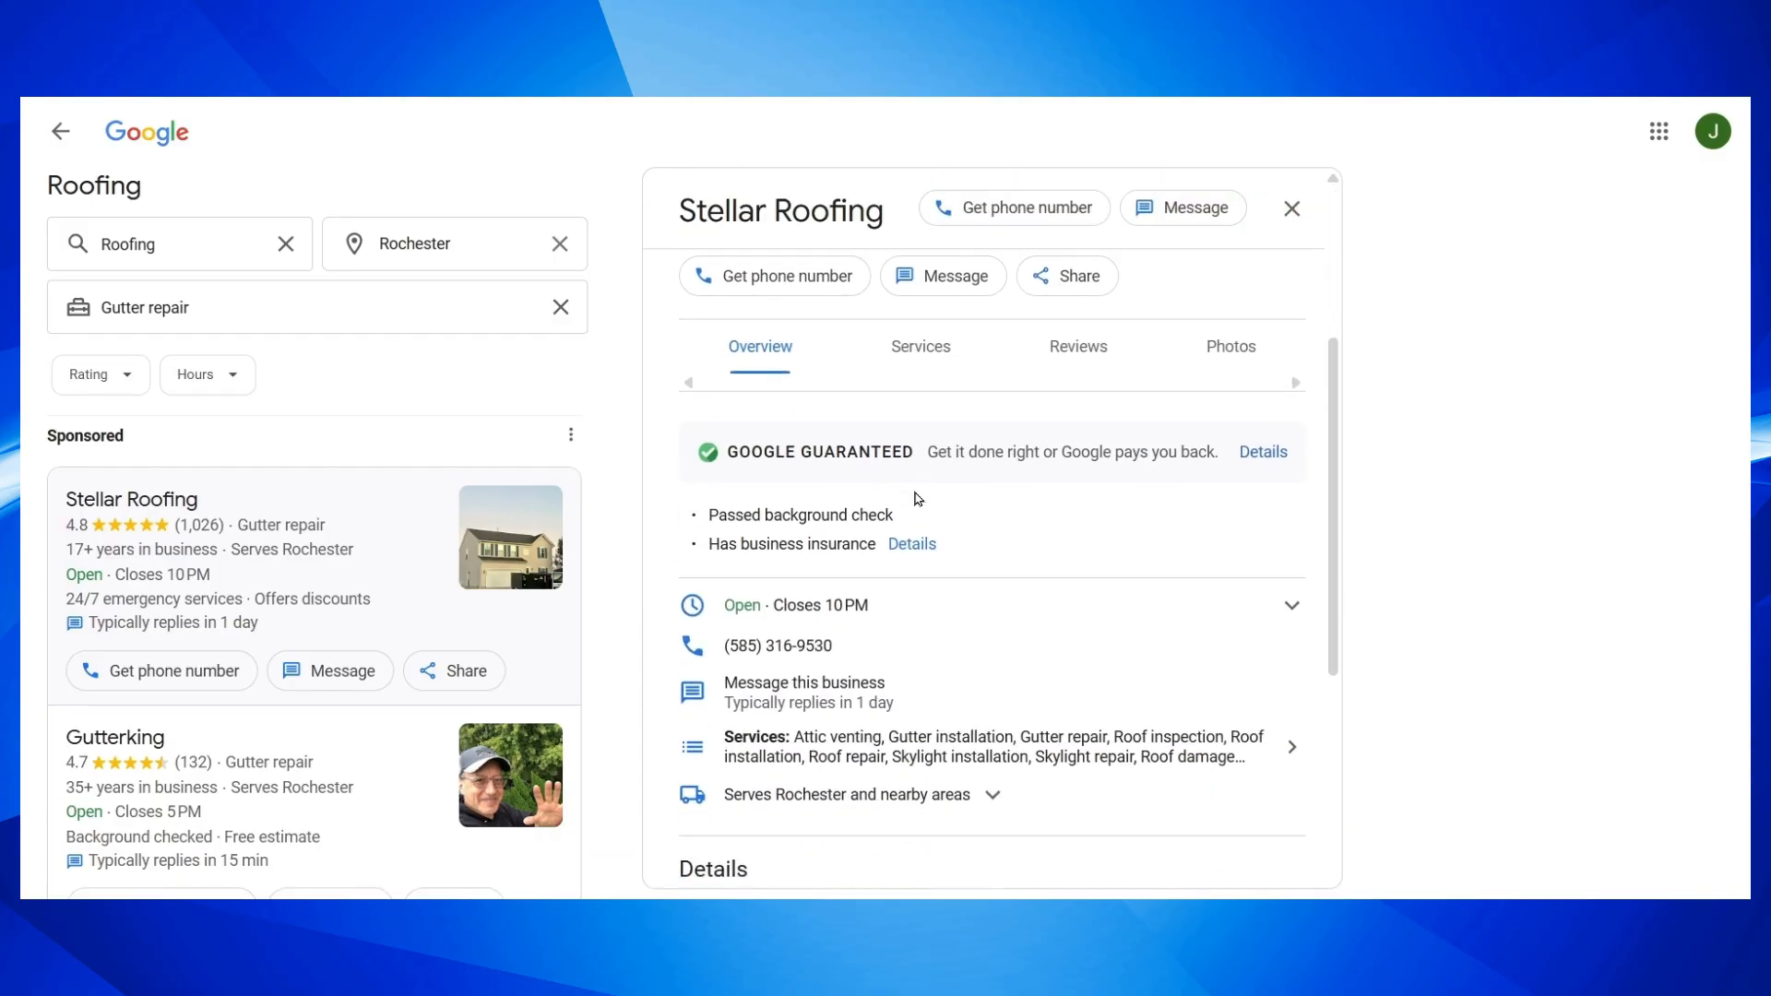
{"action": "scroll", "coordinate": [918, 499], "scroll_direction": "down", "scroll_amount": 1}
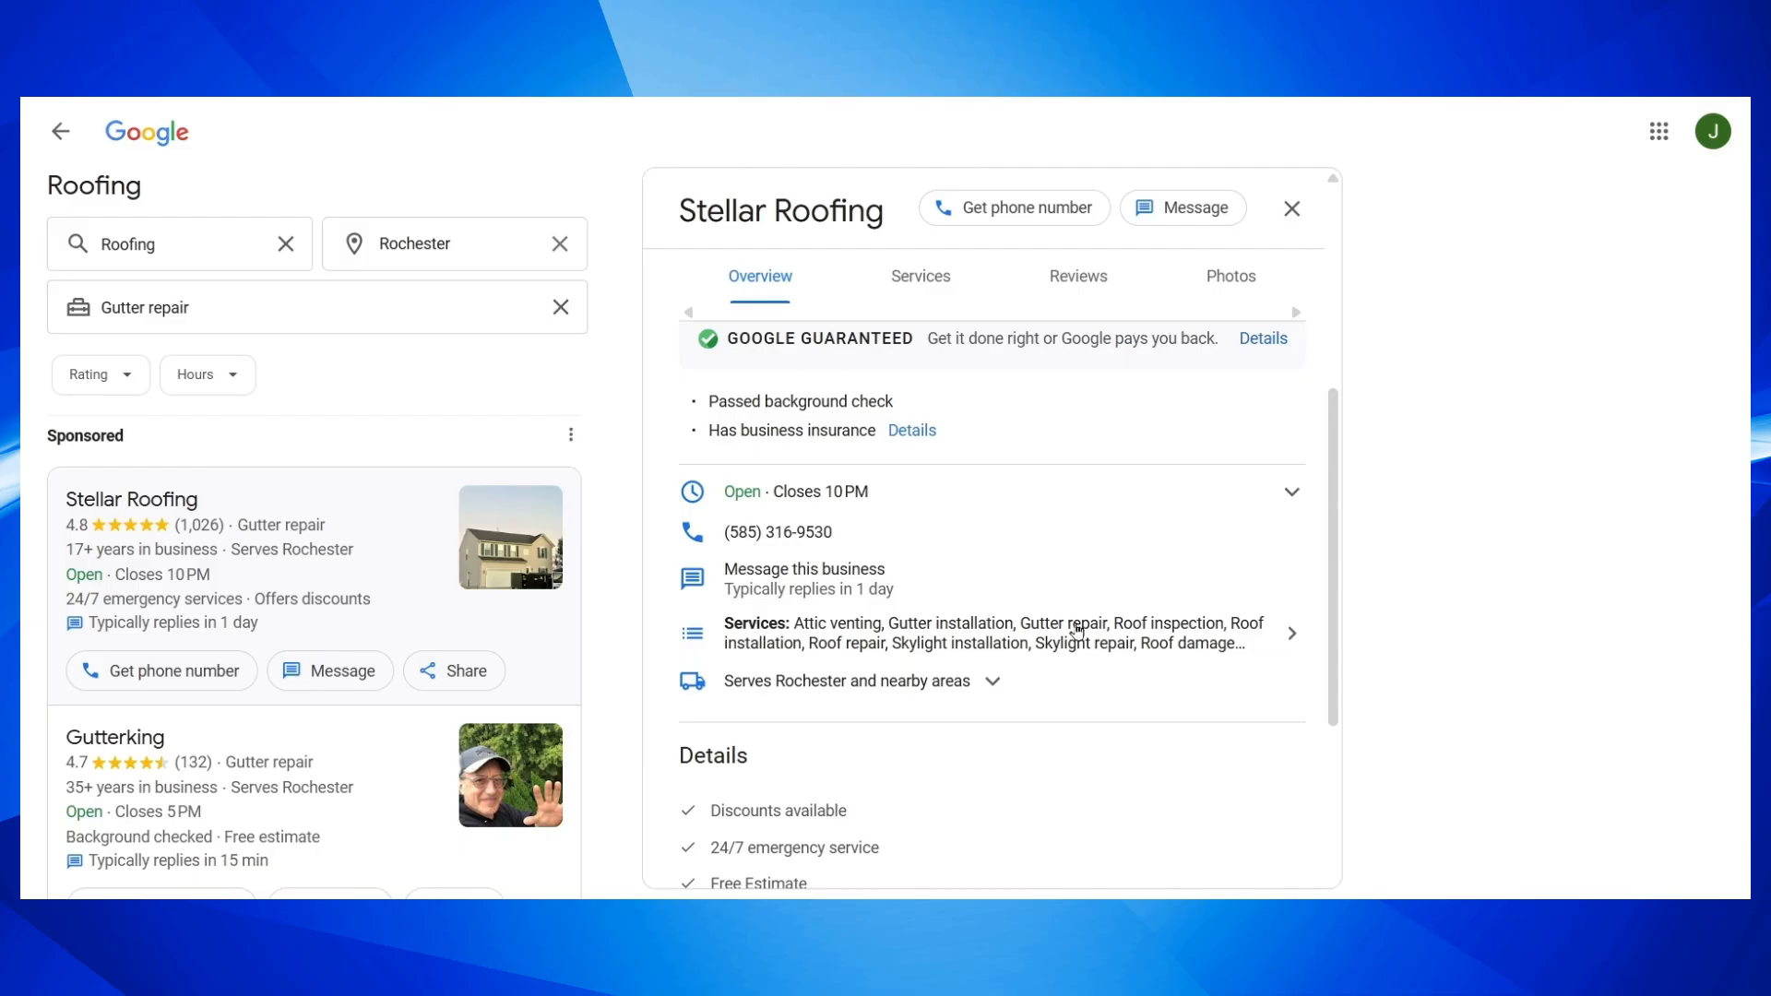
{"action": "scroll", "coordinate": [1076, 630], "scroll_direction": "down", "scroll_amount": 2}
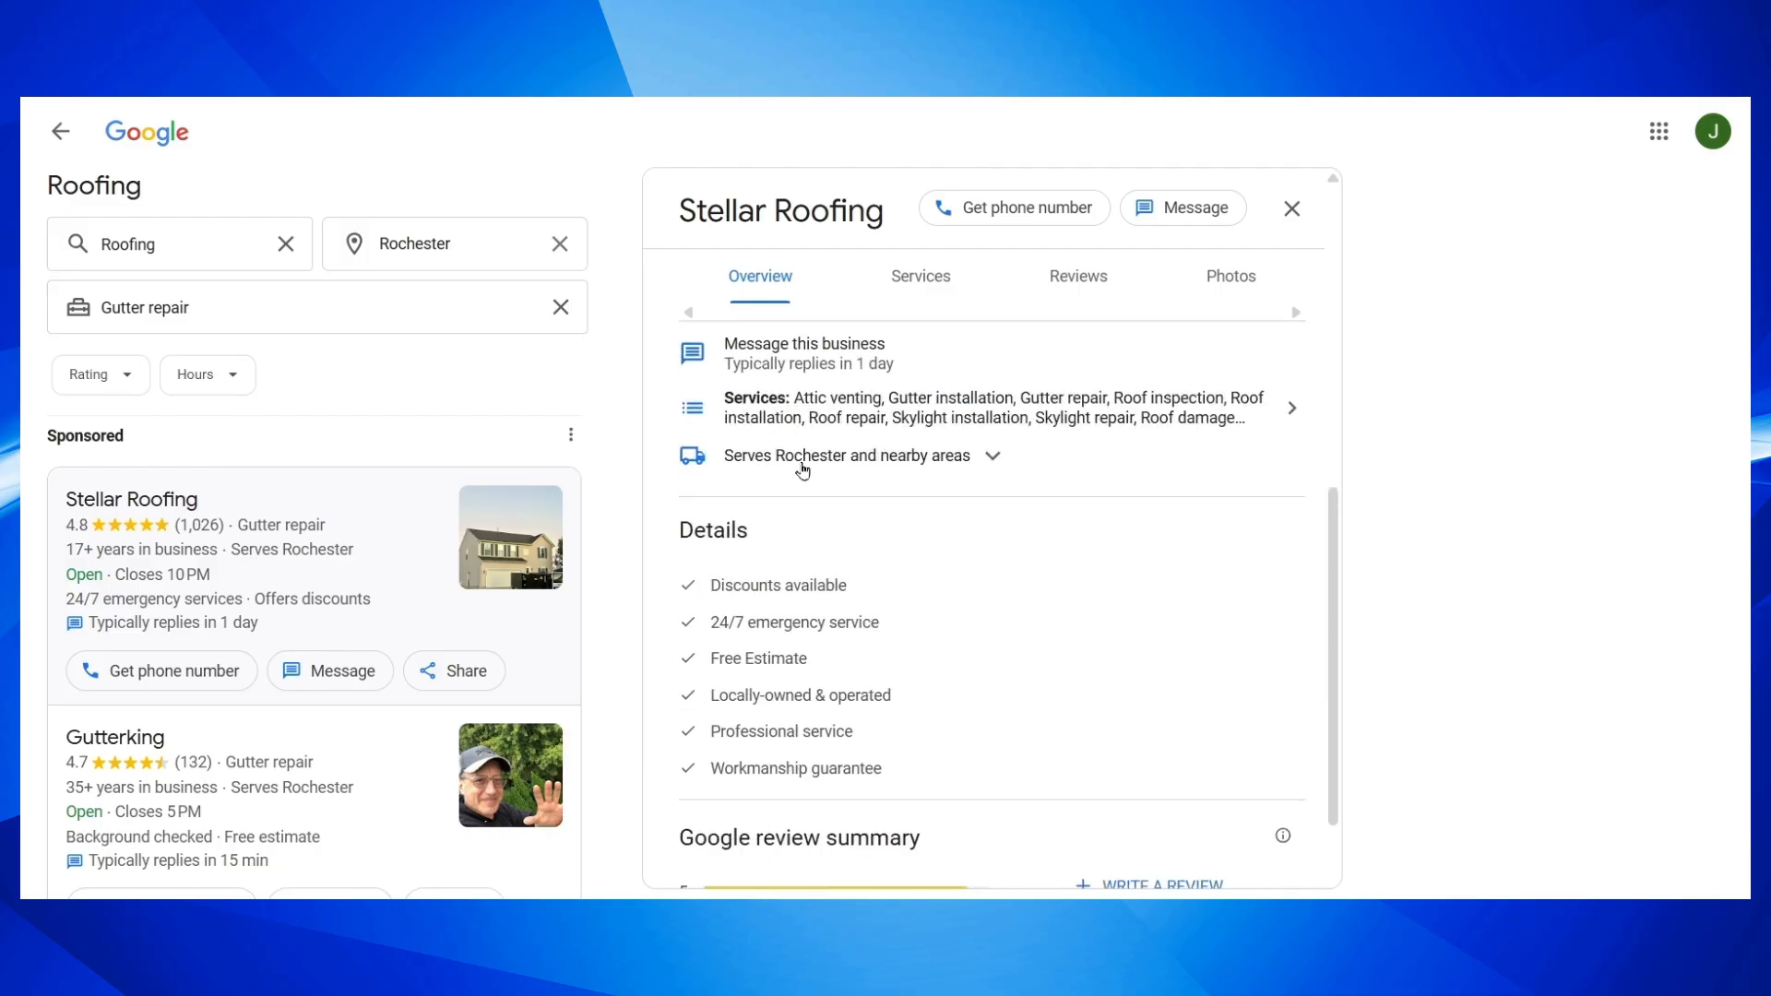
{"action": "left_click", "coordinate": [799, 463]}
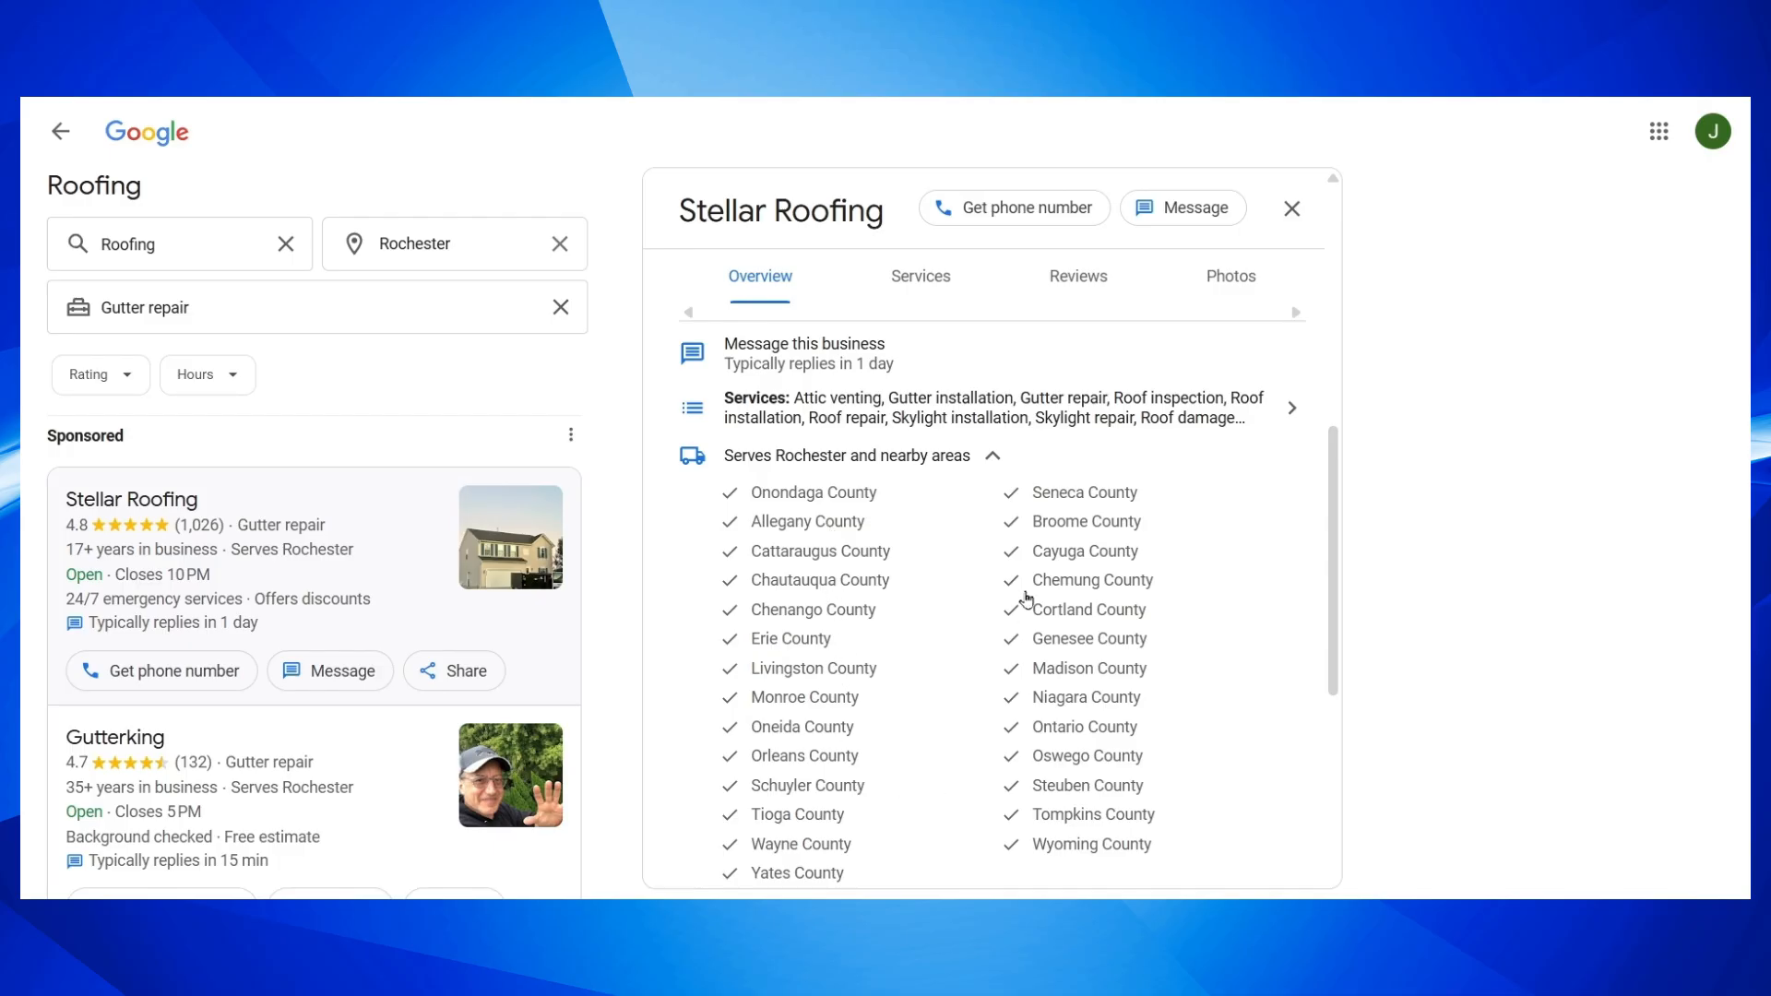
{"action": "left_click", "coordinate": [960, 466]}
{"action": "scroll", "coordinate": [950, 489], "scroll_direction": "down", "scroll_amount": 1}
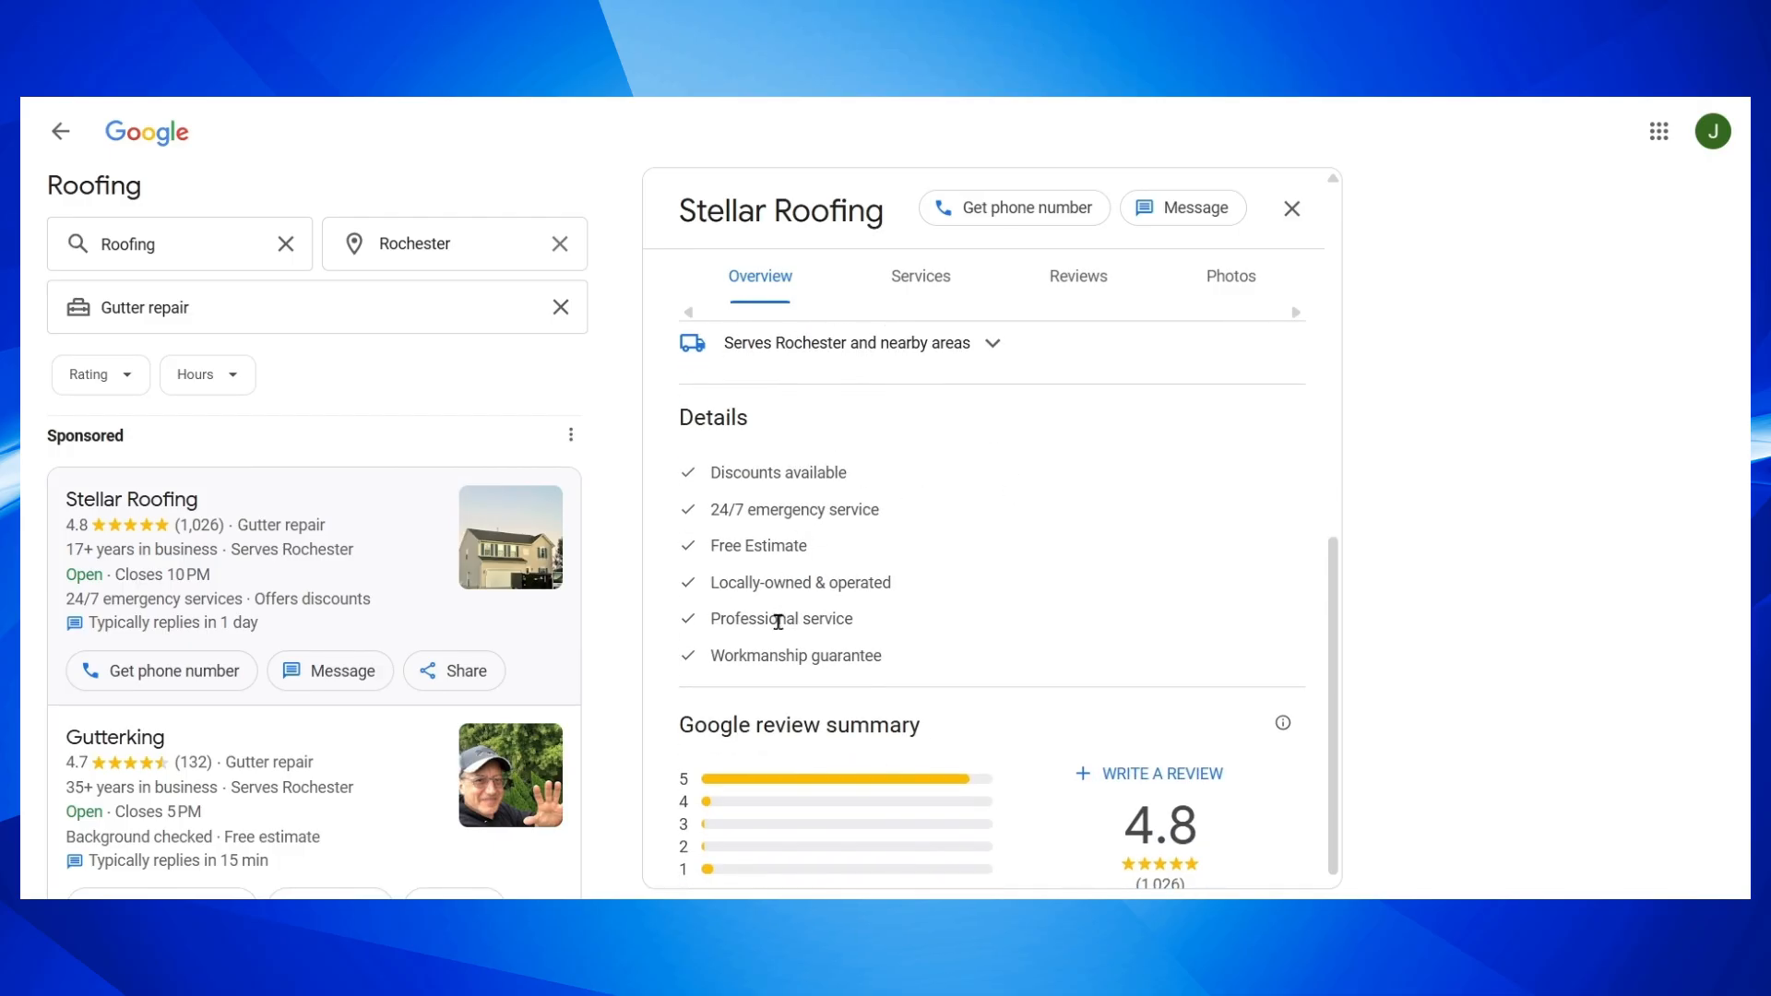
{"action": "scroll", "coordinate": [1097, 558], "scroll_direction": "down", "scroll_amount": 1}
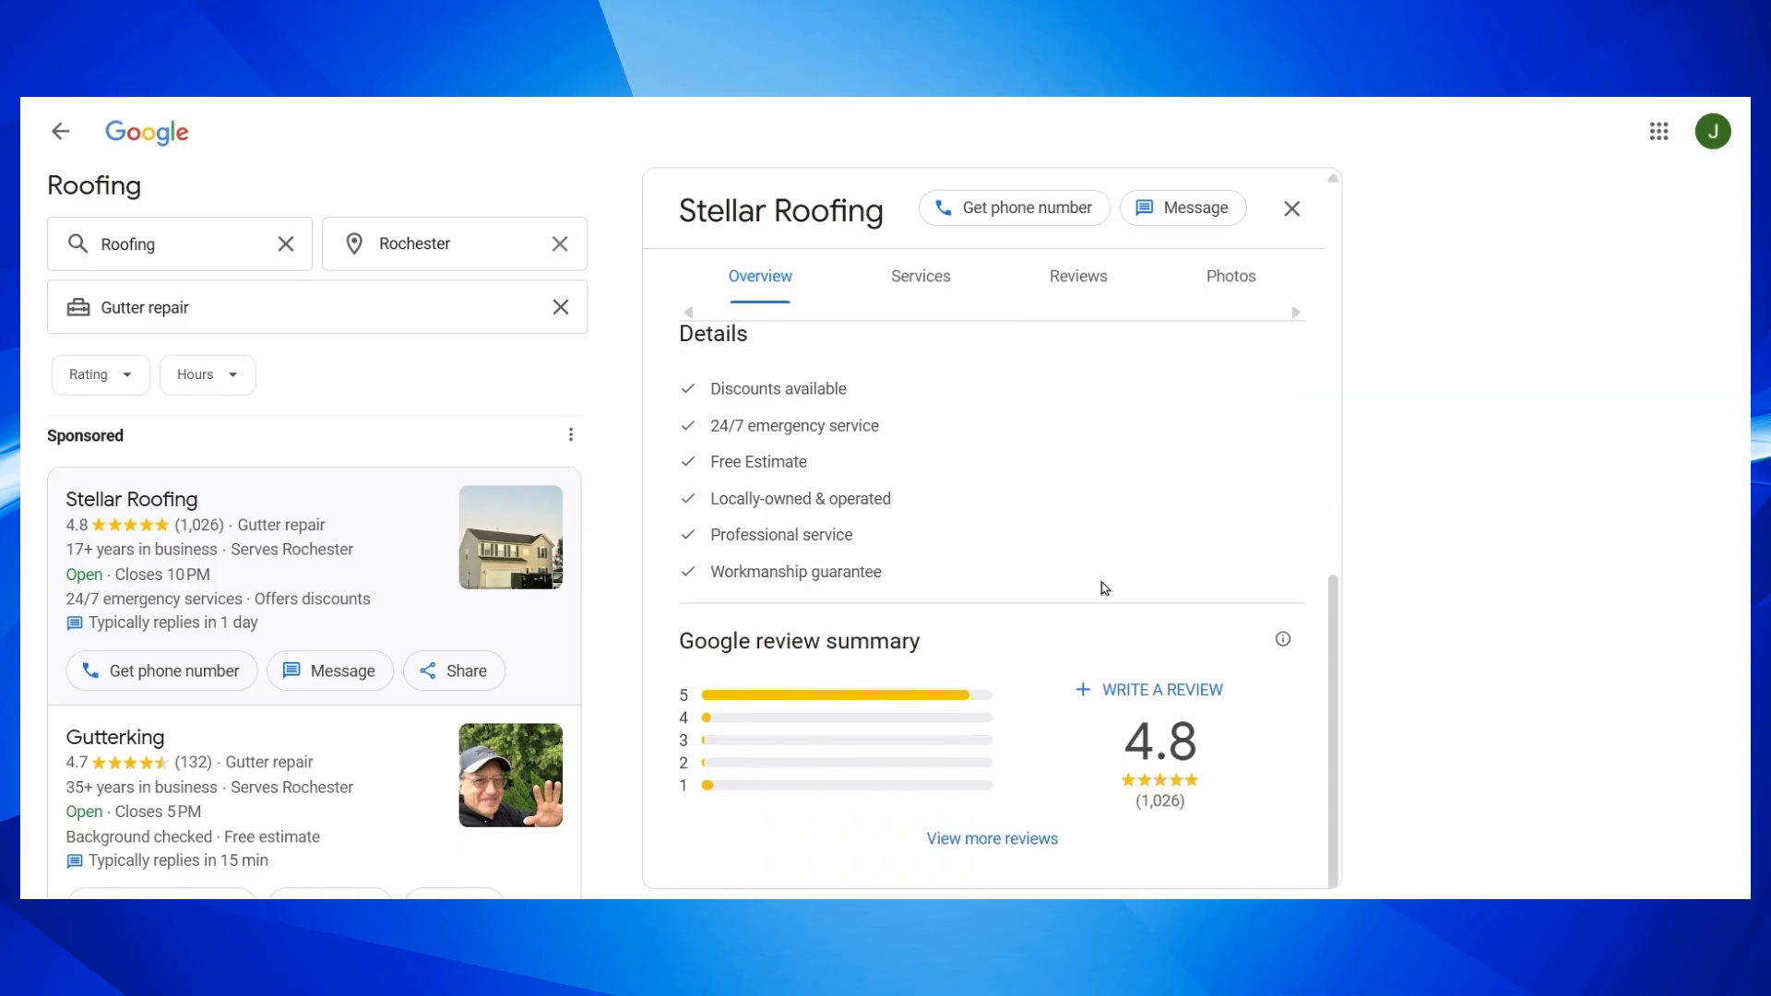
{"action": "scroll", "coordinate": [1051, 747], "scroll_direction": "up", "scroll_amount": 3}
{"action": "scroll", "coordinate": [1036, 755], "scroll_direction": "up", "scroll_amount": 2}
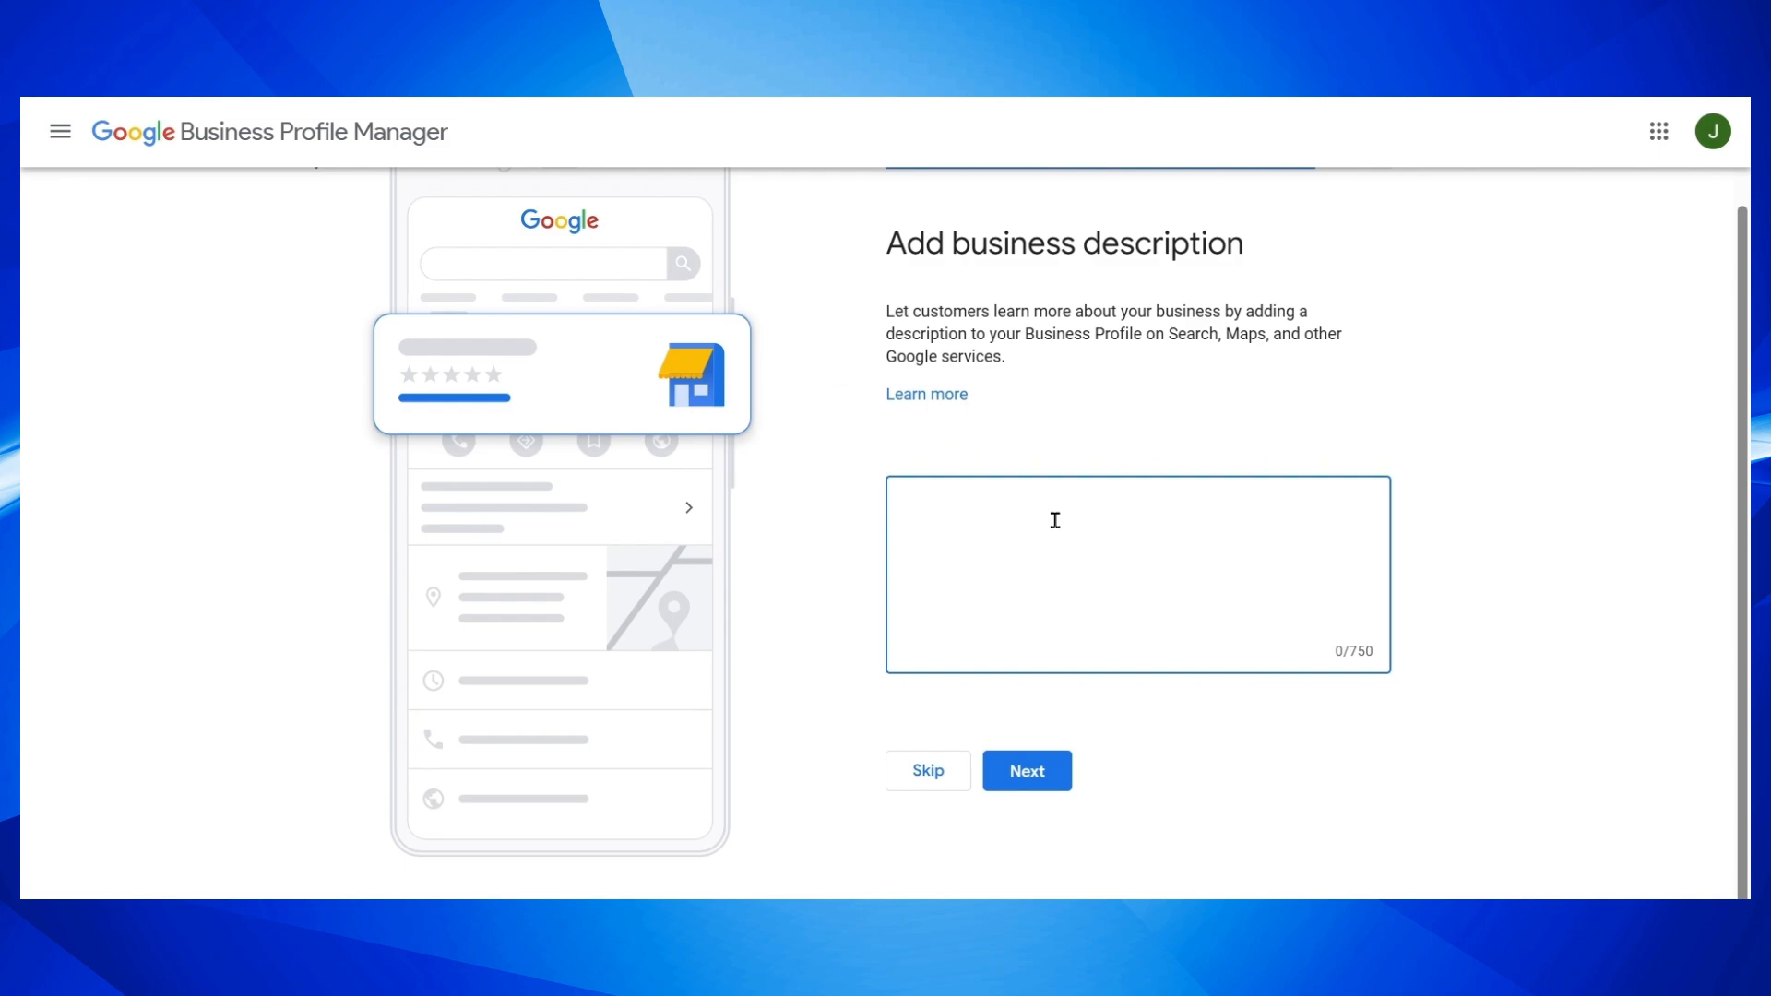
Enter the business description "Gutter cleaning, gutter guard installation" and submit it
{"action": "type", "text": "gutter cleaning, gutter guard installation"}
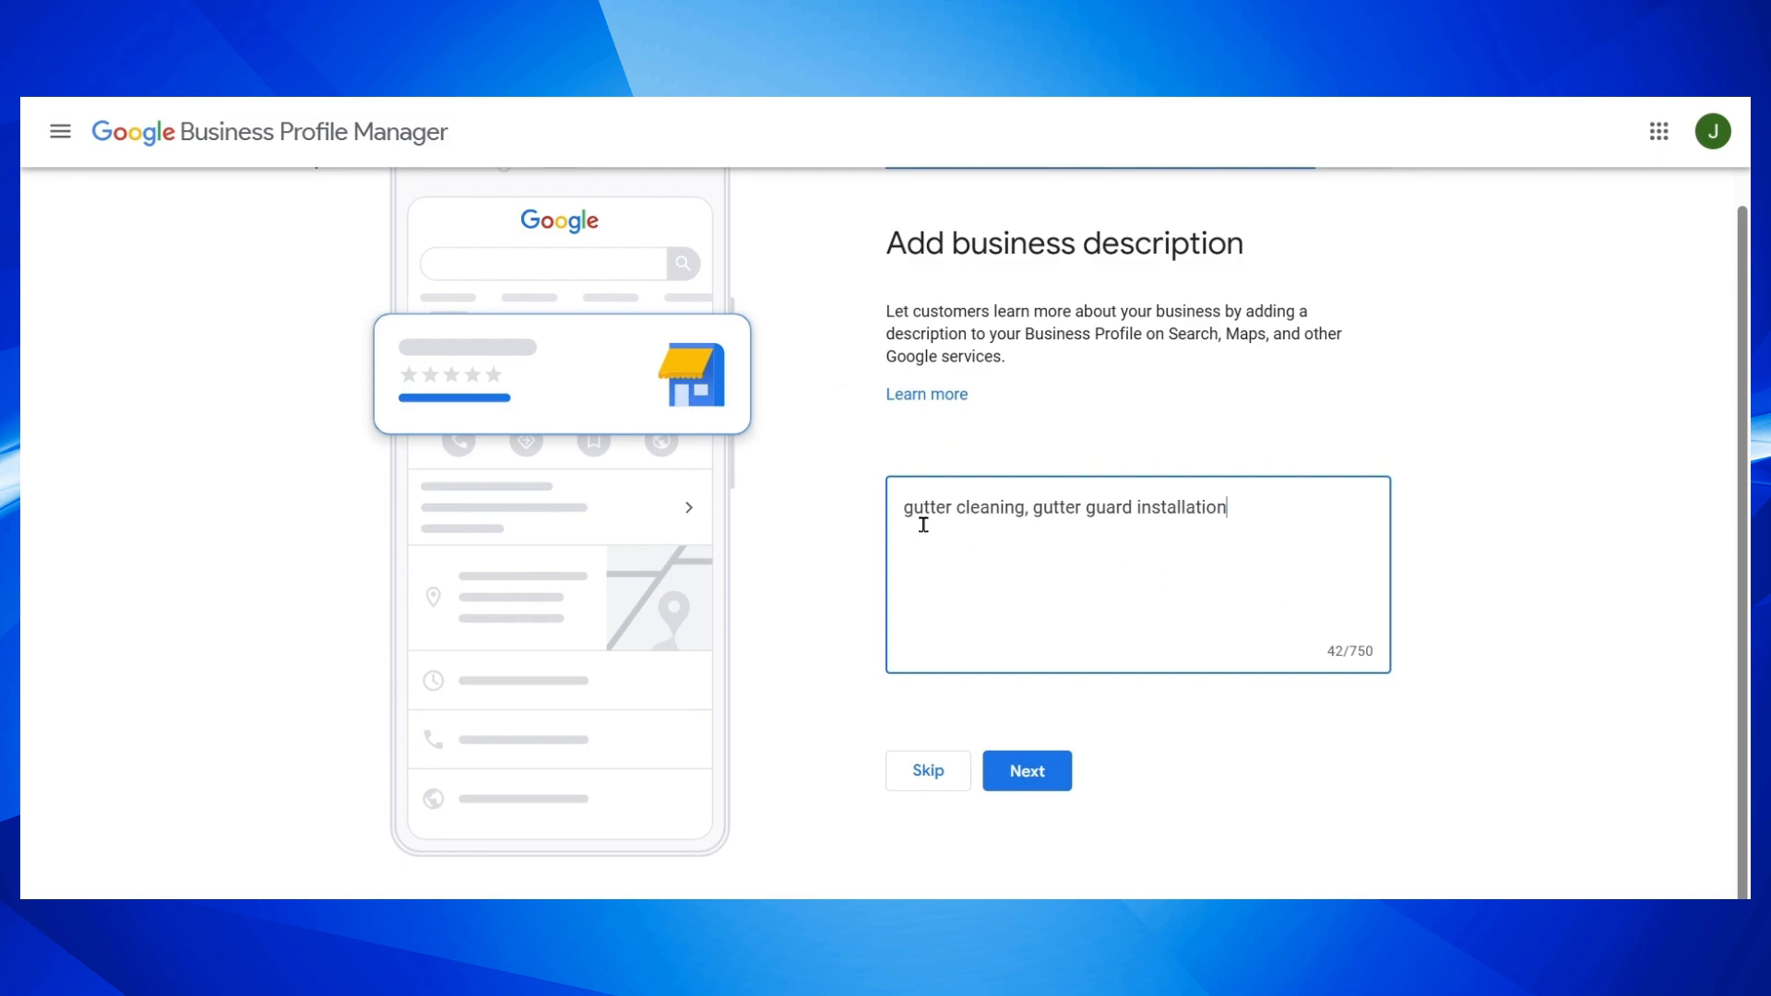
{"action": "left_click_drag", "start_coordinate": [911, 508], "coordinate": [891, 519]}
{"action": "type", "text": "G"}
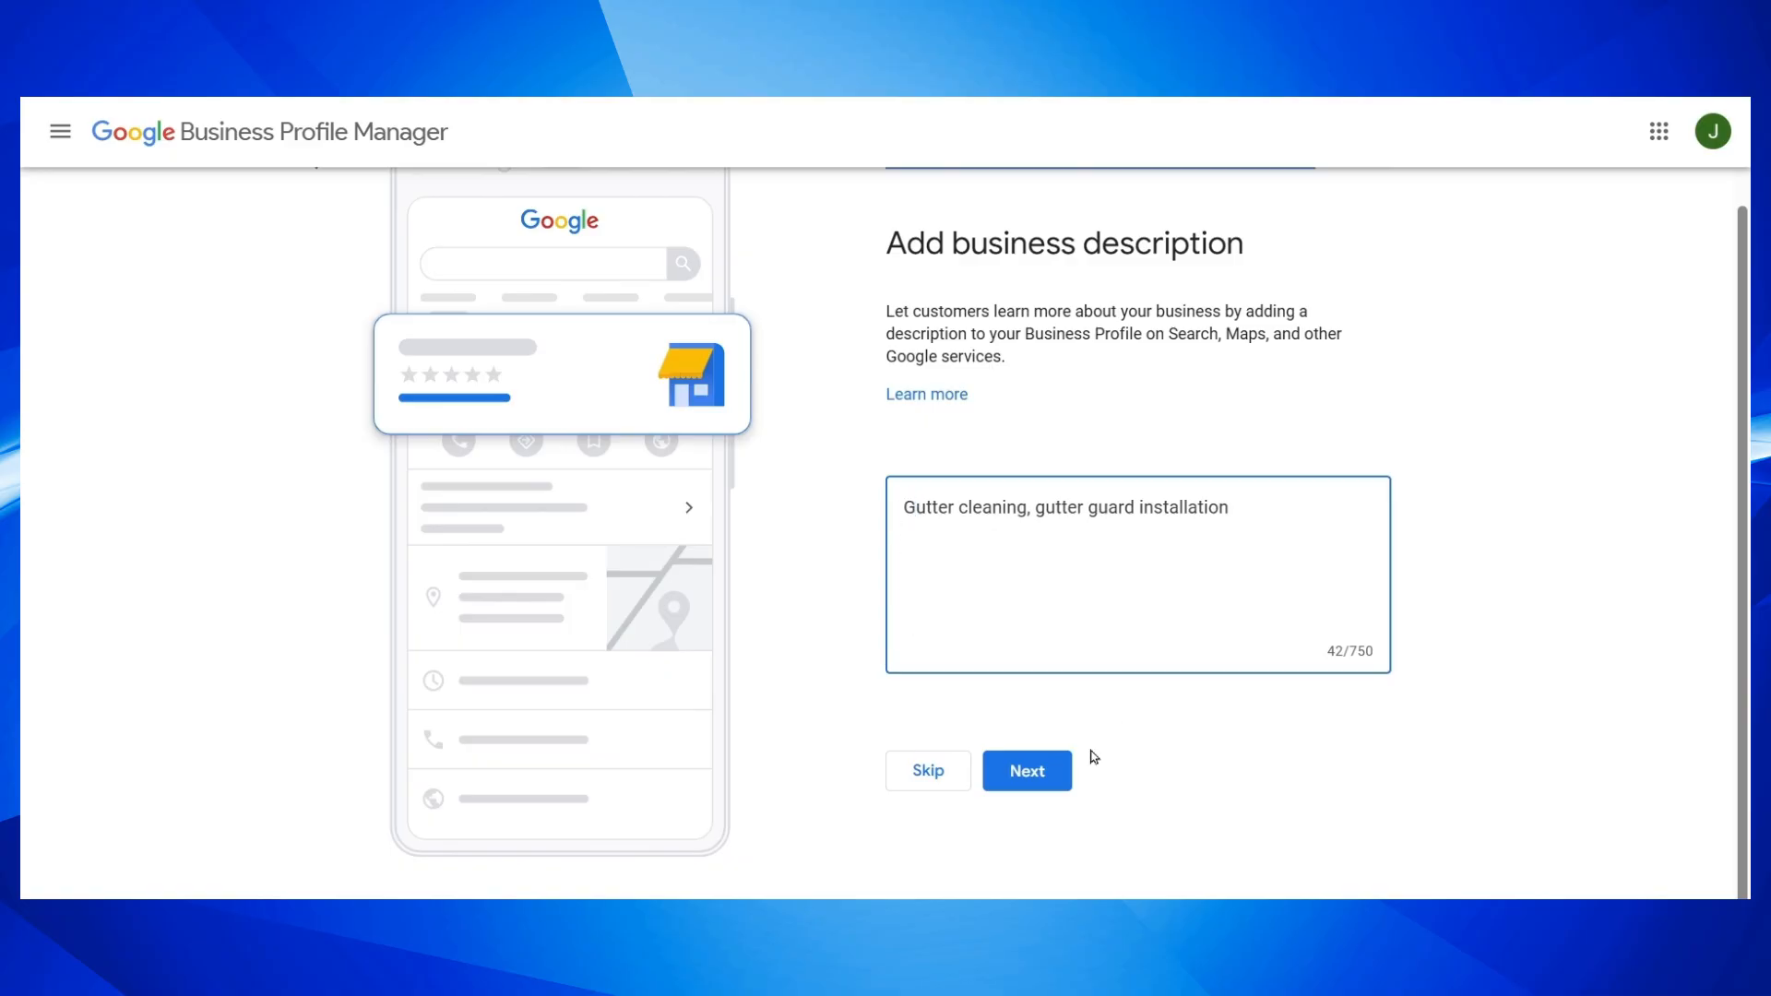
{"action": "left_click", "coordinate": [1049, 781]}
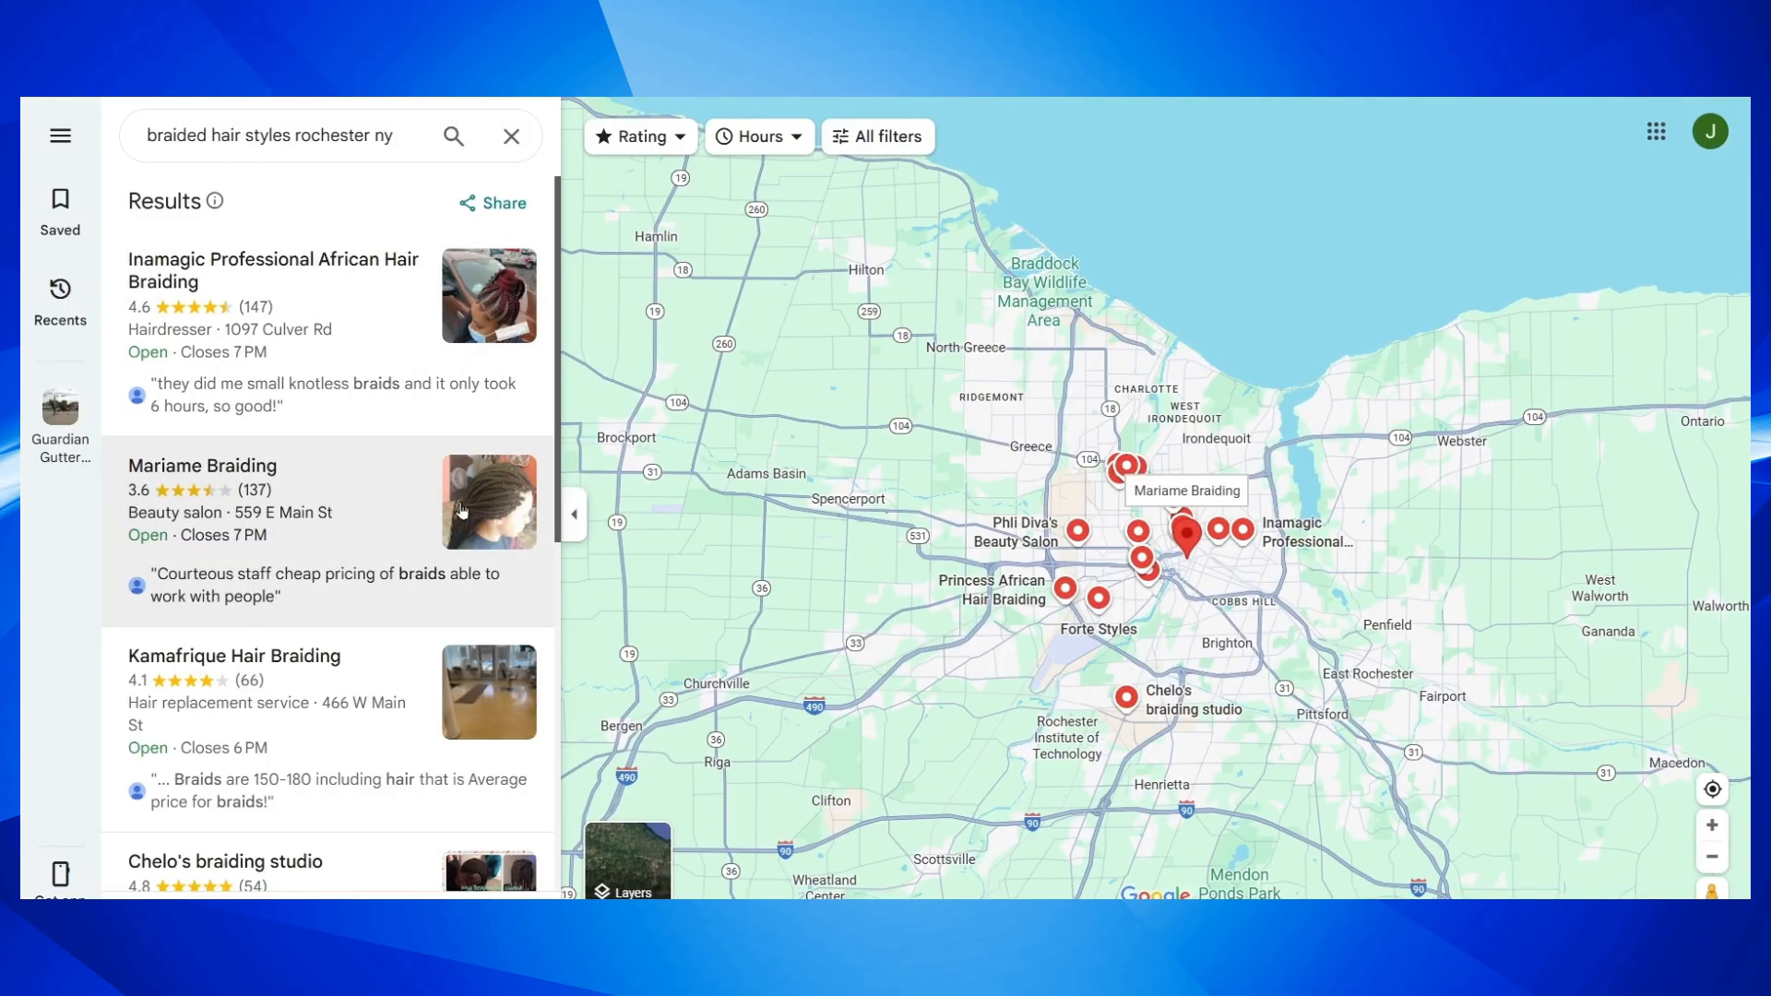
Browse the Google Maps results for "braided hair styles rochester ny" and compare the photos on the listings
{"action": "scroll", "coordinate": [466, 507], "scroll_direction": "down", "scroll_amount": 3}
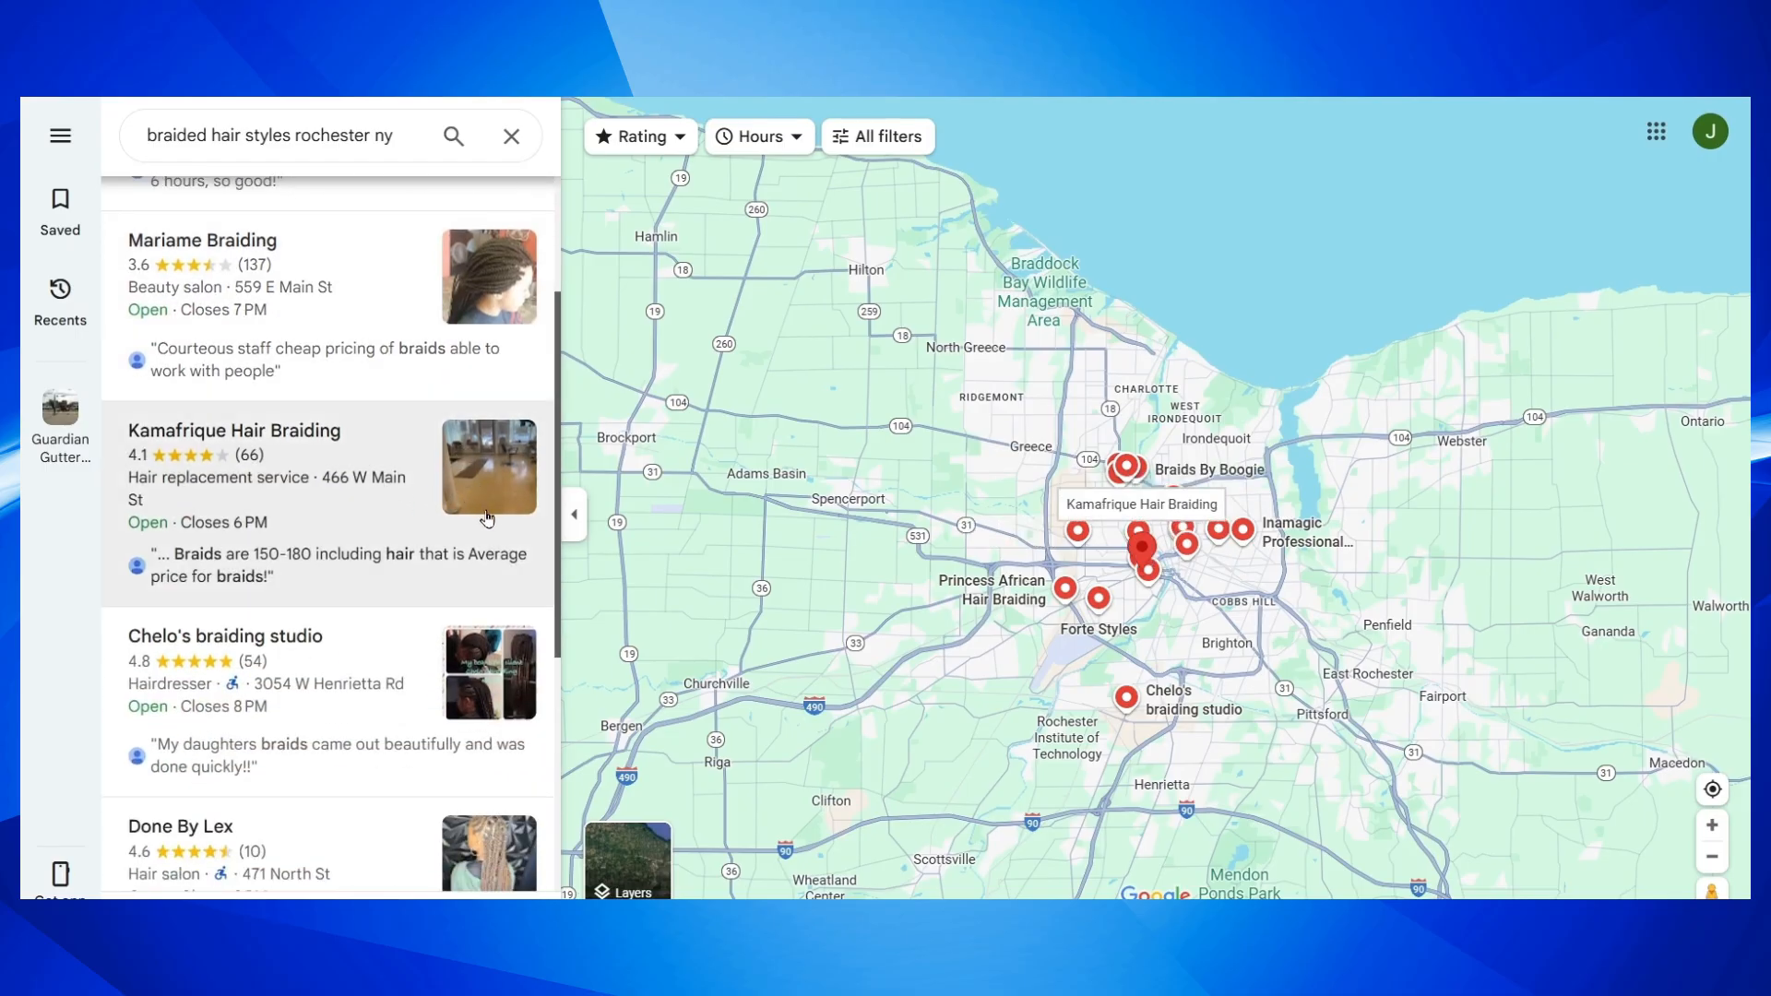
{"action": "scroll", "coordinate": [480, 513], "scroll_direction": "down", "scroll_amount": 2}
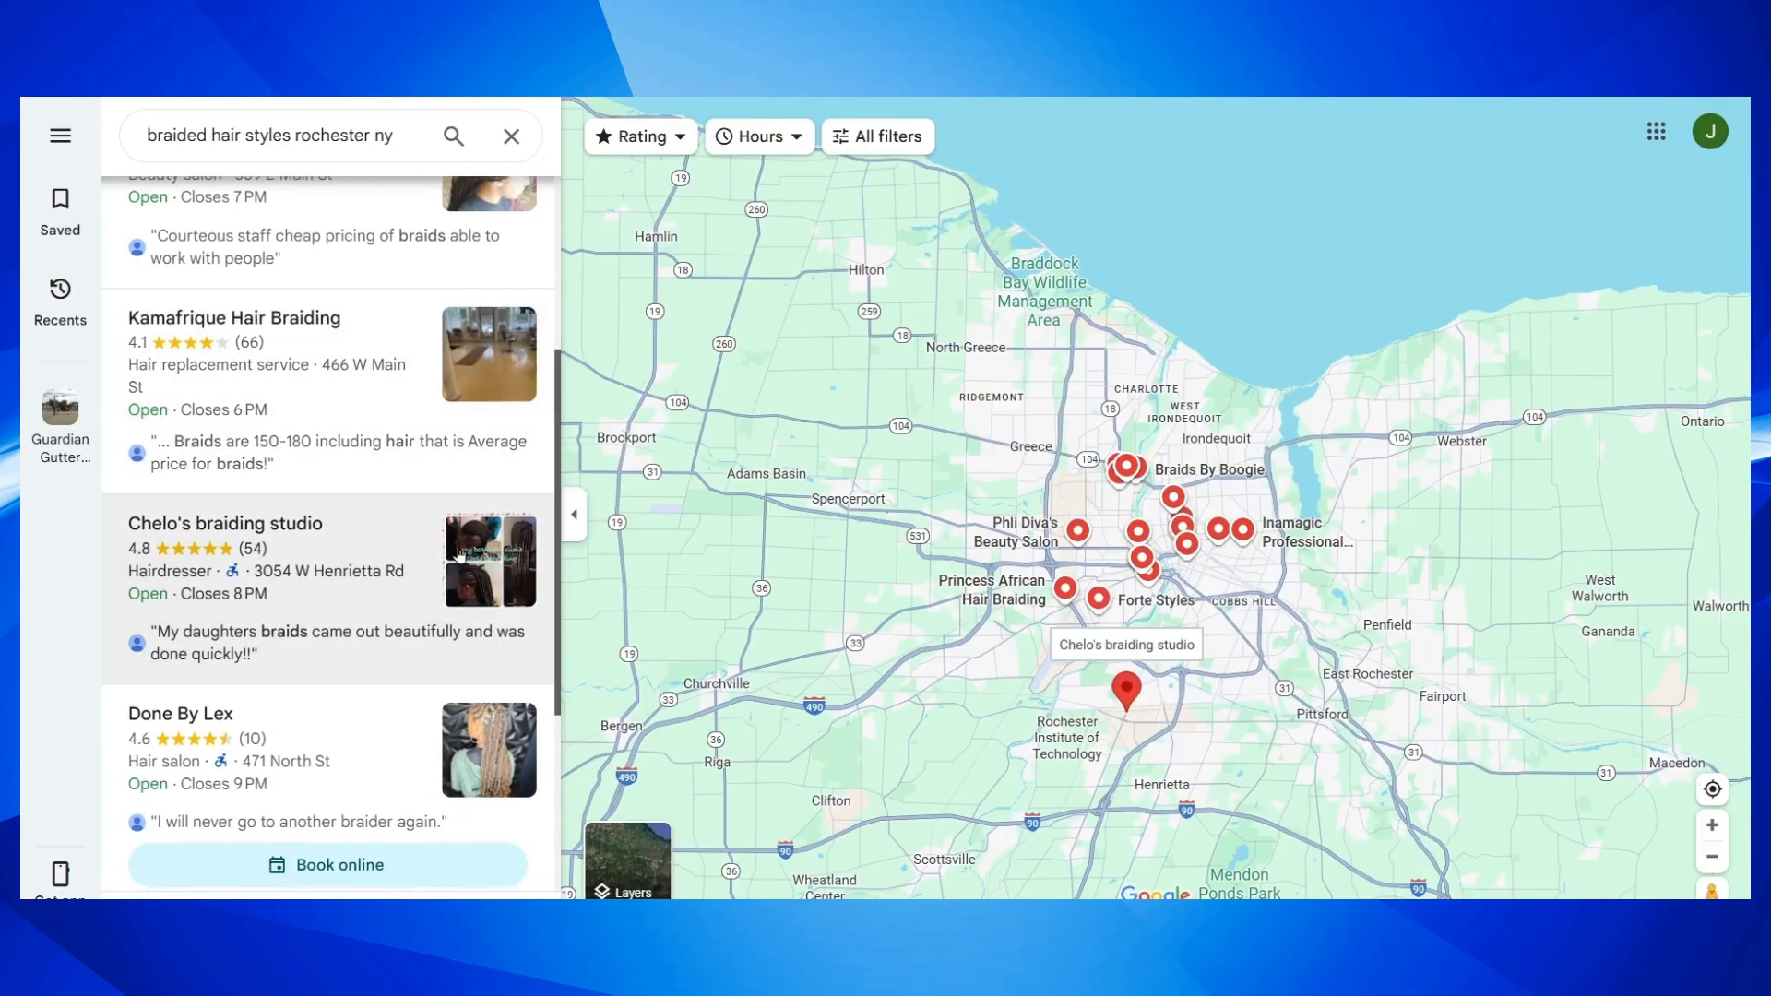
{"action": "scroll", "coordinate": [443, 591], "scroll_direction": "down", "scroll_amount": 1}
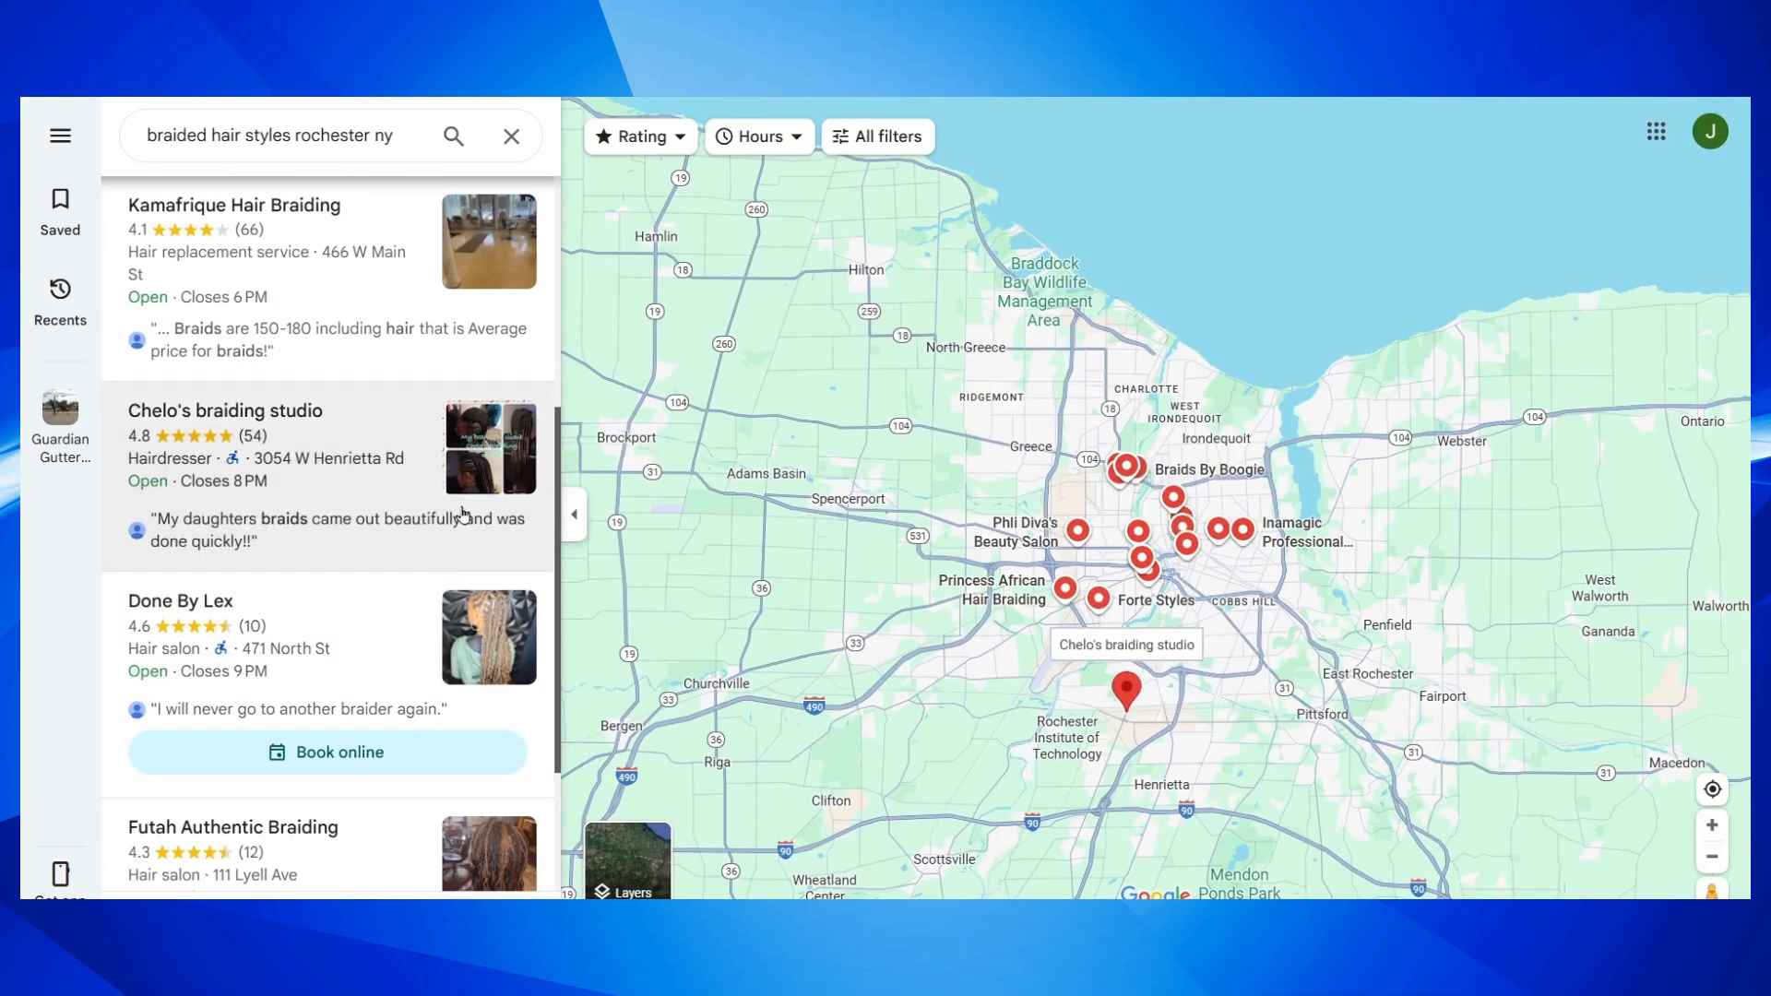
{"action": "scroll", "coordinate": [457, 554], "scroll_direction": "down", "scroll_amount": 1}
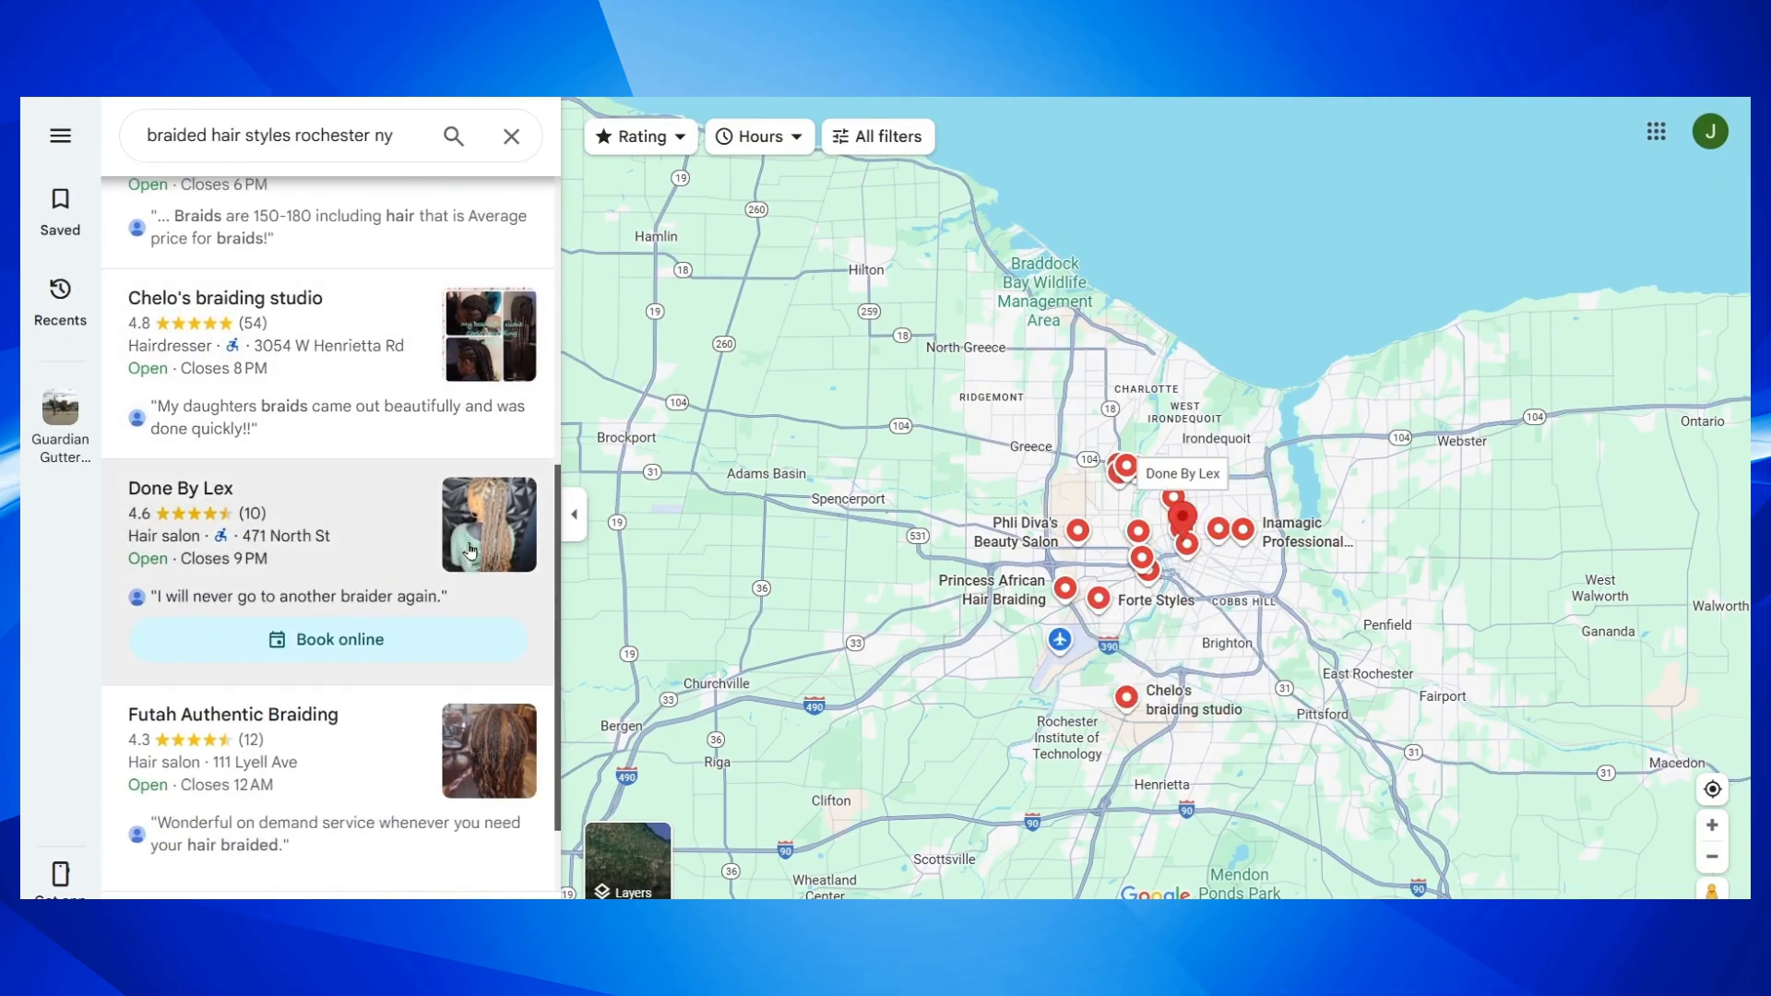
{"action": "scroll", "coordinate": [476, 591], "scroll_direction": "down", "scroll_amount": 1}
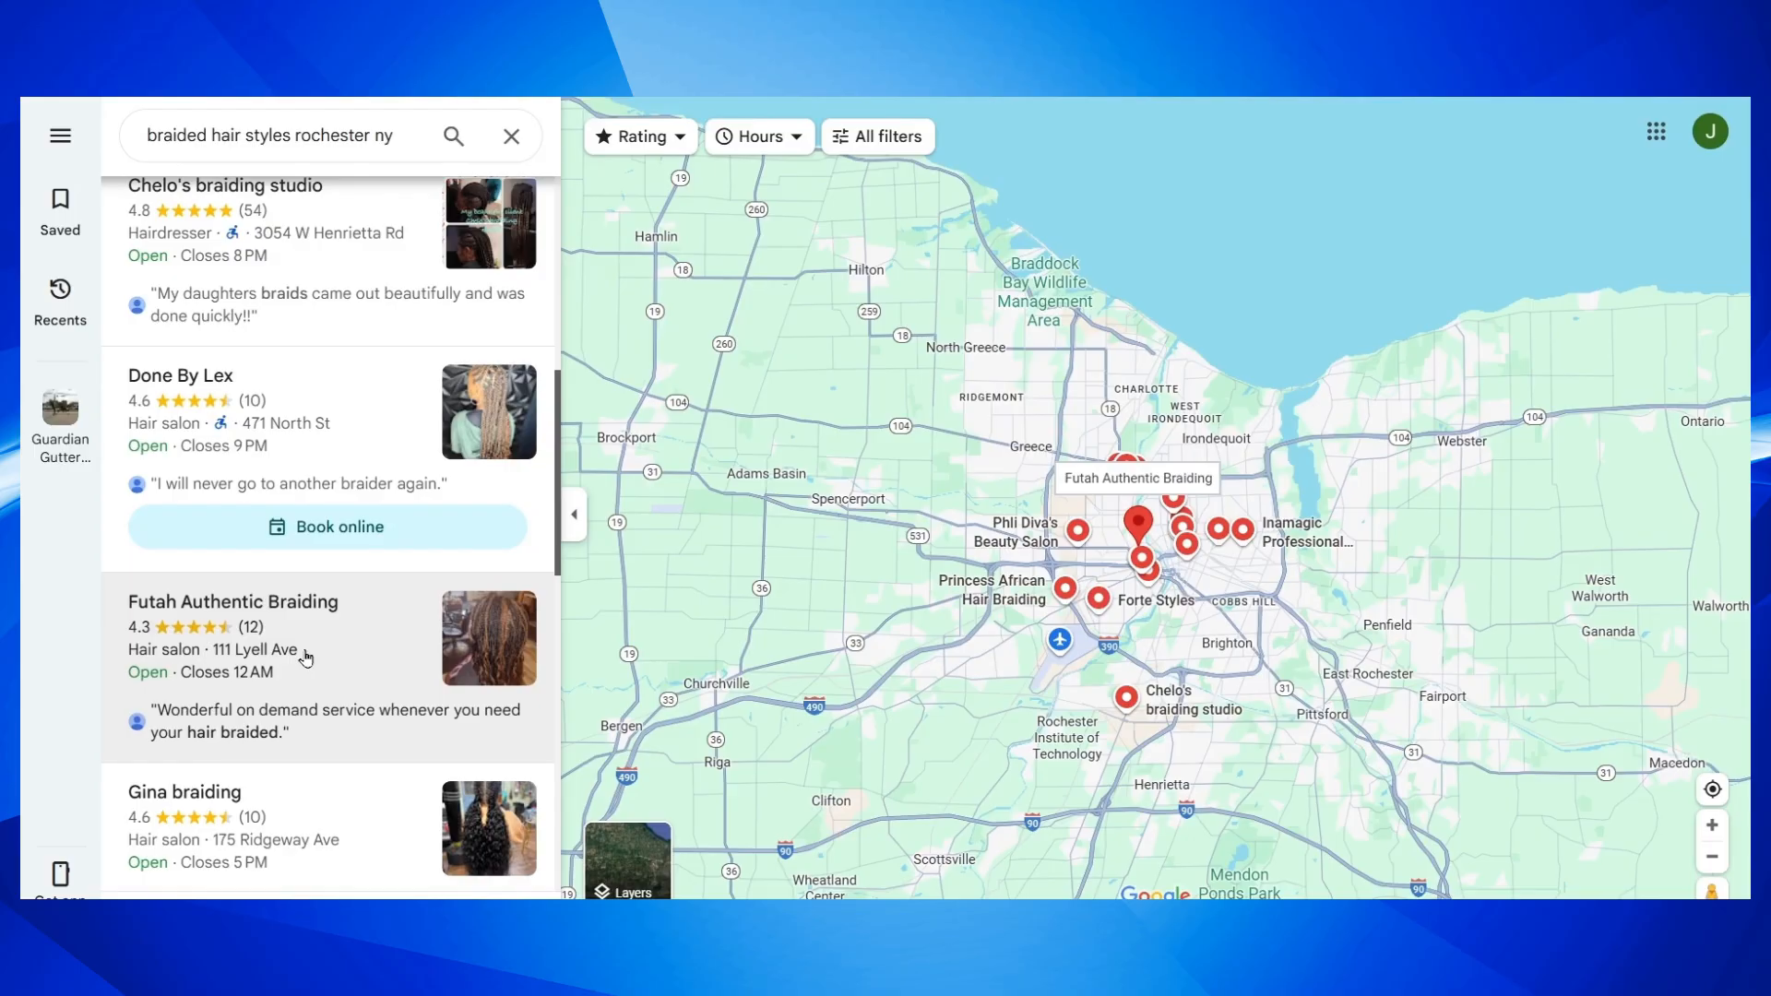
{"action": "scroll", "coordinate": [489, 517], "scroll_direction": "up", "scroll_amount": 3}
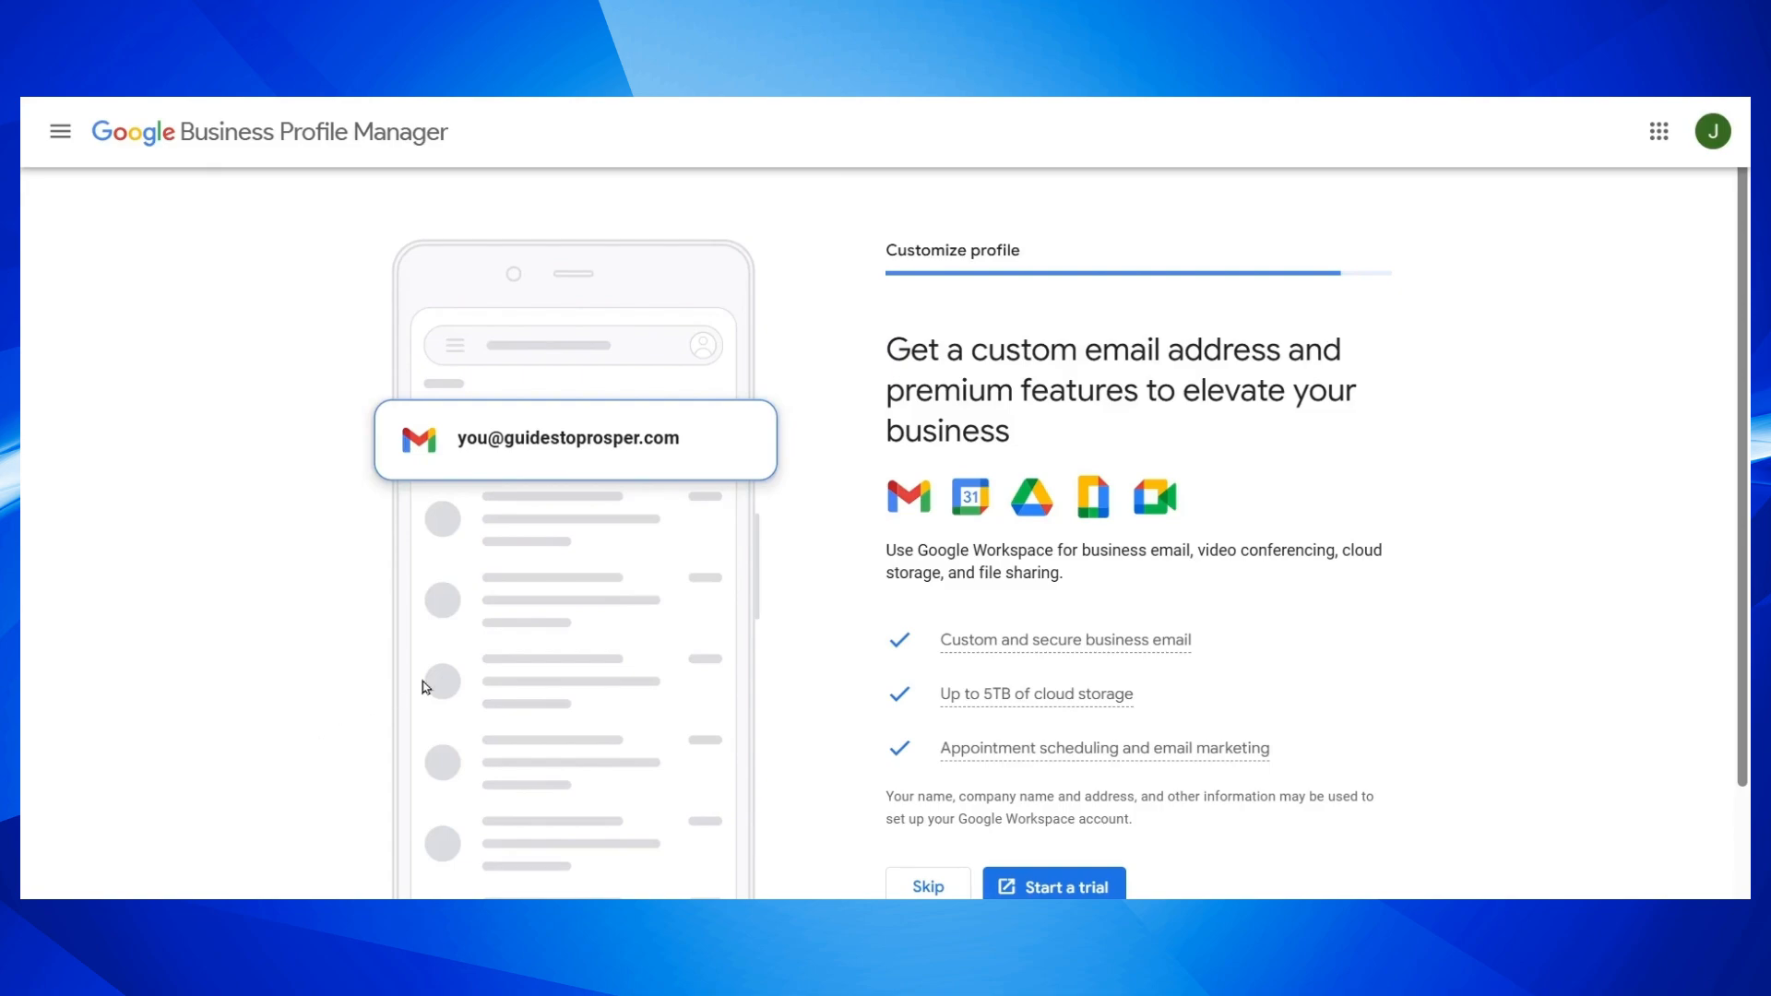
Skip the Google Workspace custom email trial and continue past the verification notice to finish customizing the profile
{"action": "left_click", "coordinate": [928, 888]}
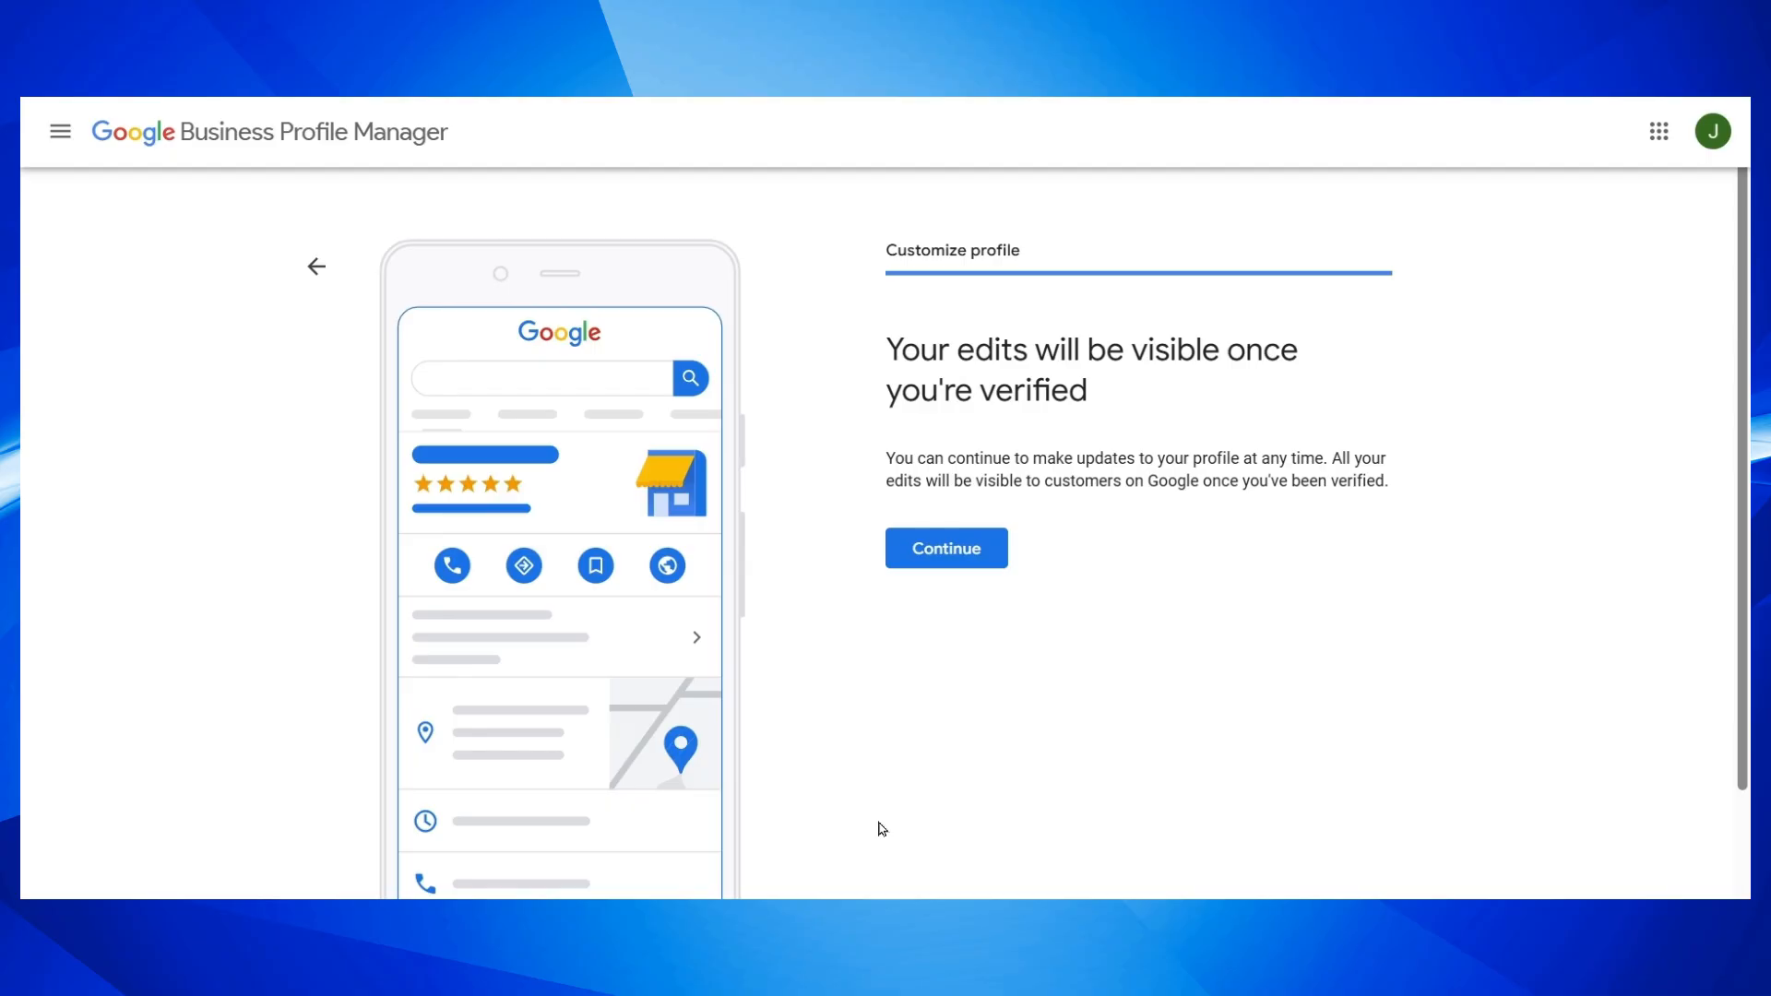
{"action": "left_click", "coordinate": [978, 565]}
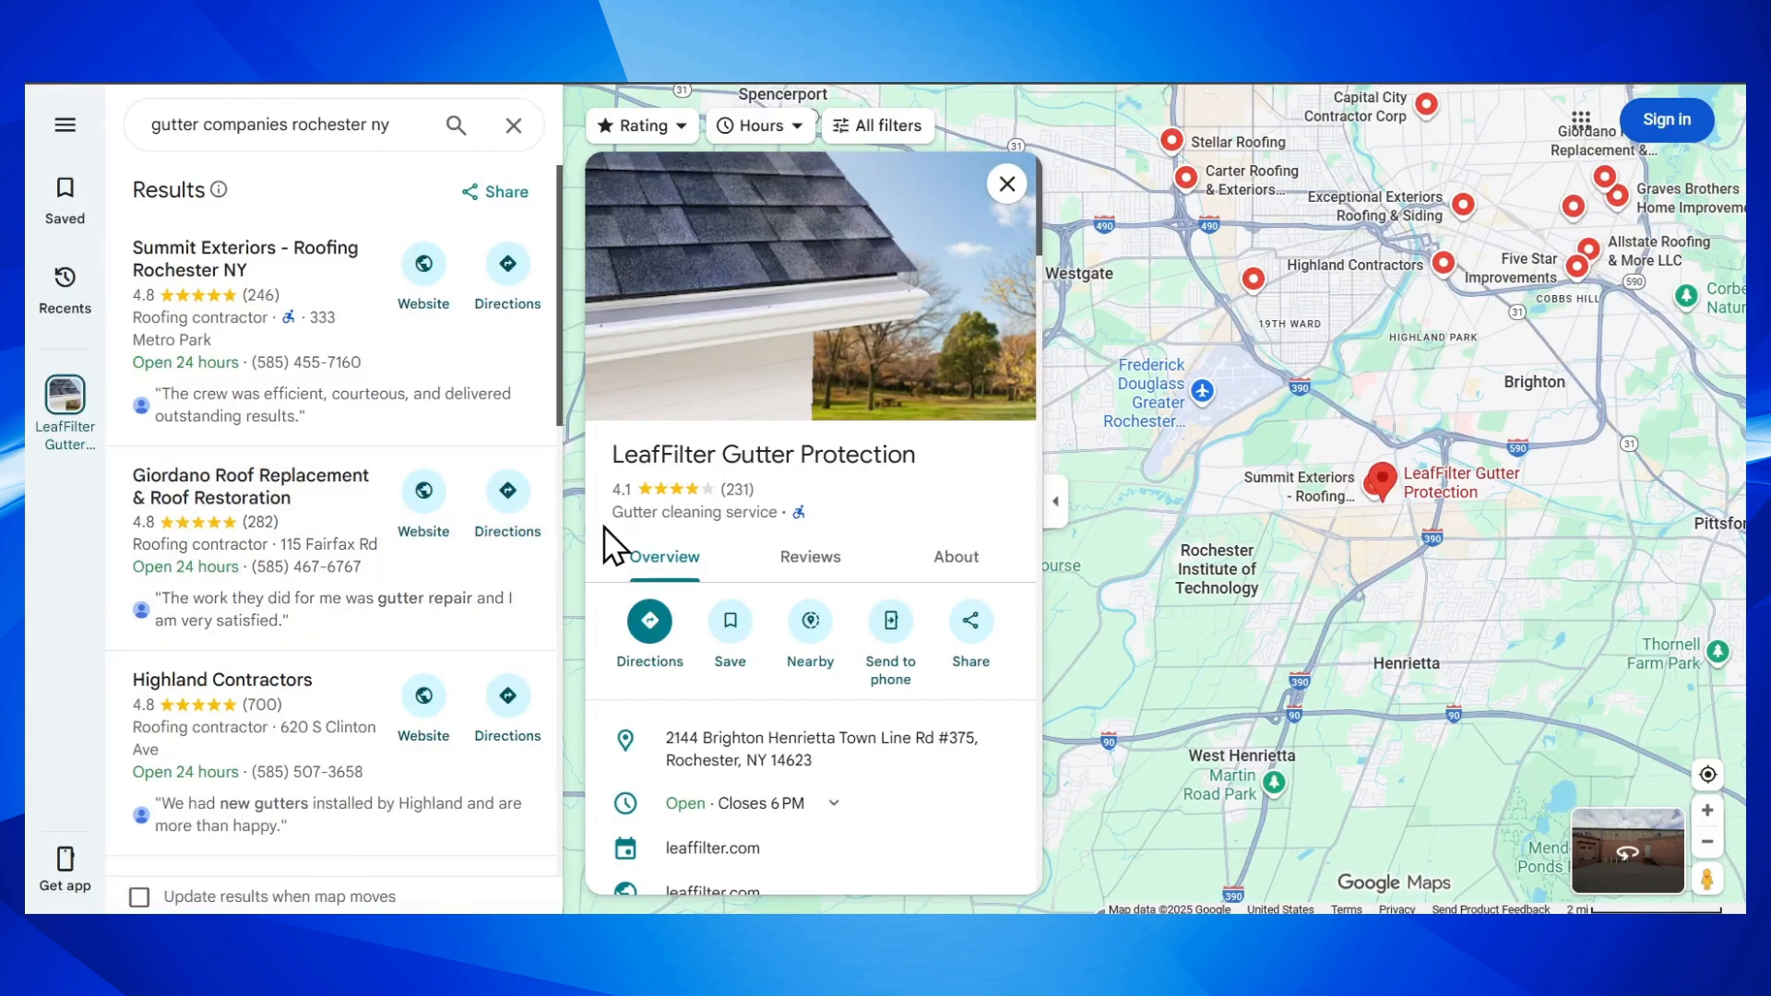
Look over the LeafFilter Gutter Protection and Gutterking listings, including Gutterking's services, details and review summary
{"action": "left_click_drag", "start_coordinate": [605, 517], "coordinate": [787, 512]}
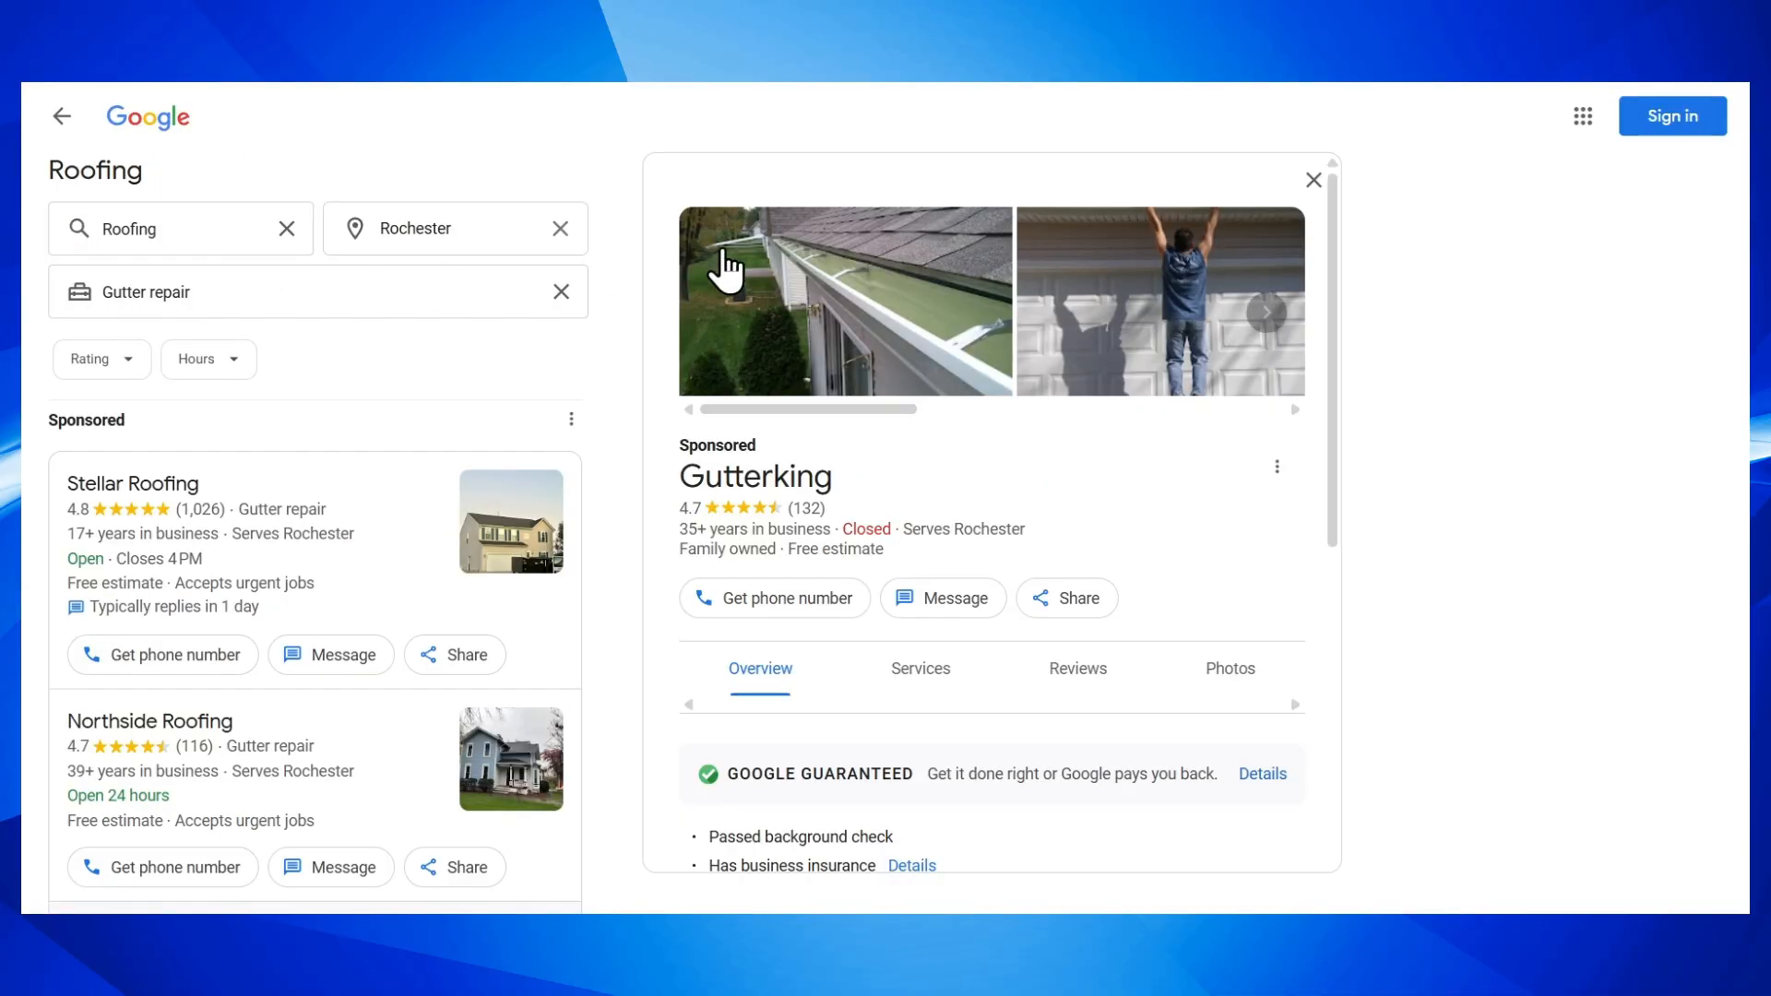
{"action": "scroll", "coordinate": [876, 423], "scroll_direction": "down", "scroll_amount": 3}
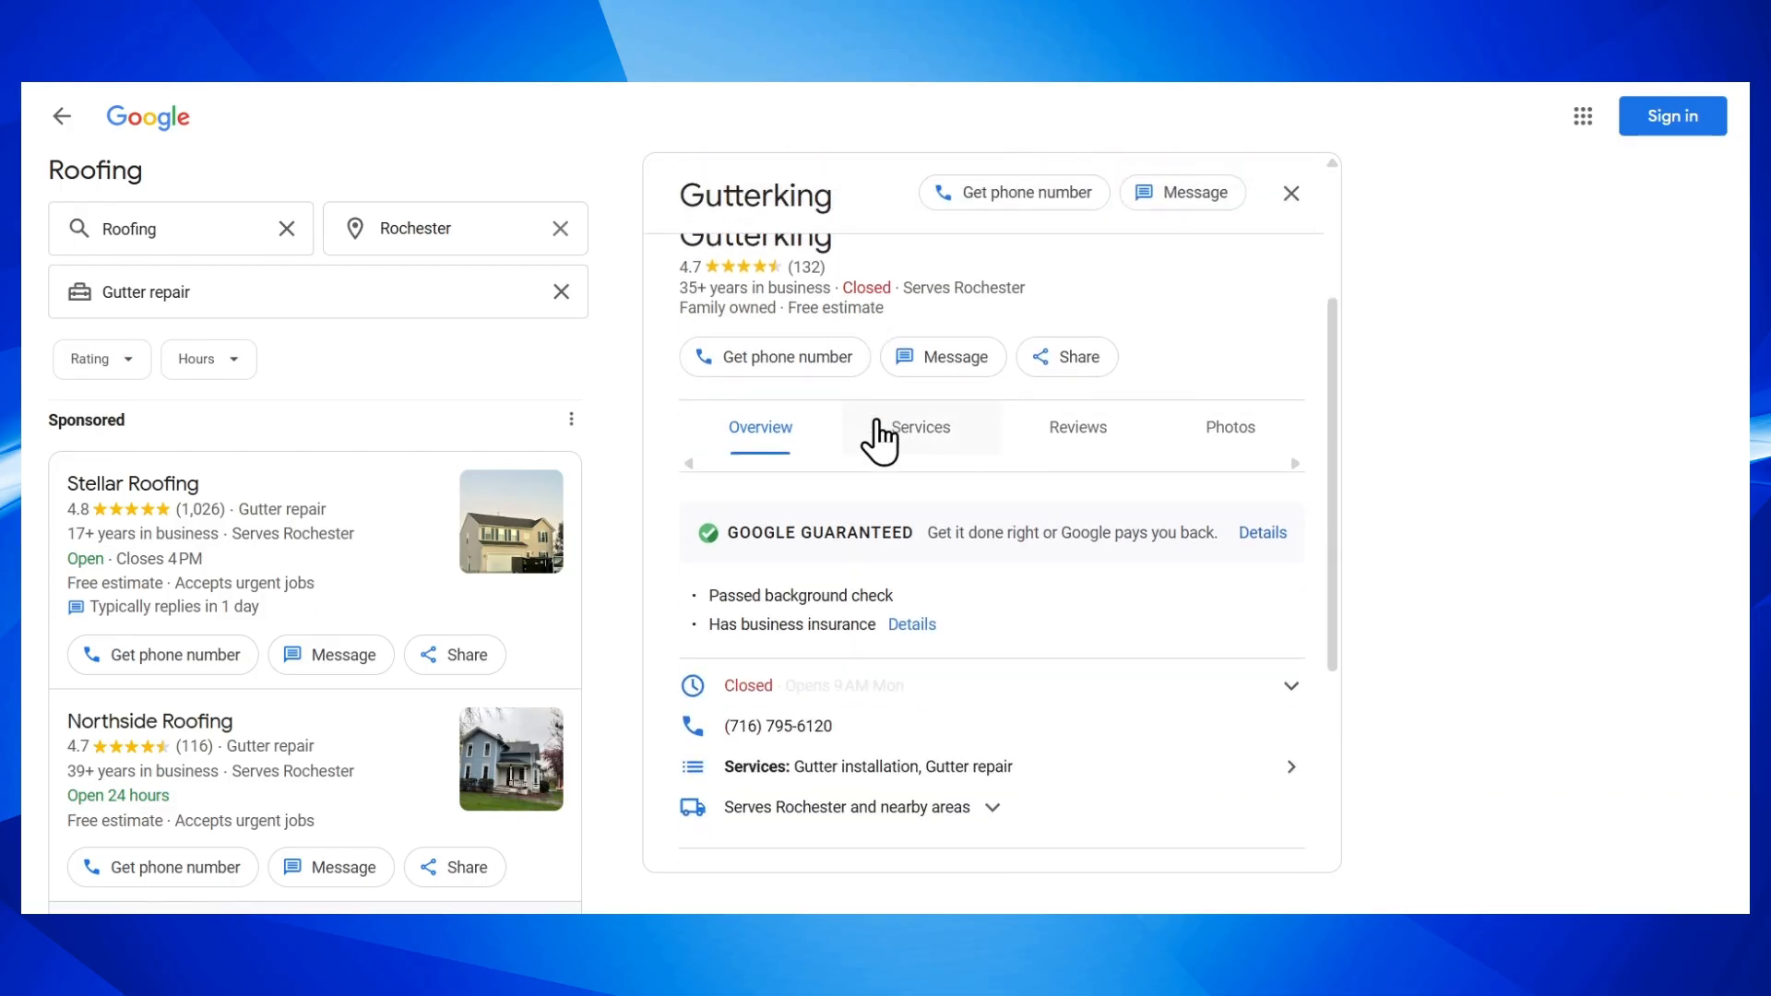
{"action": "scroll", "coordinate": [912, 481], "scroll_direction": "down", "scroll_amount": 4}
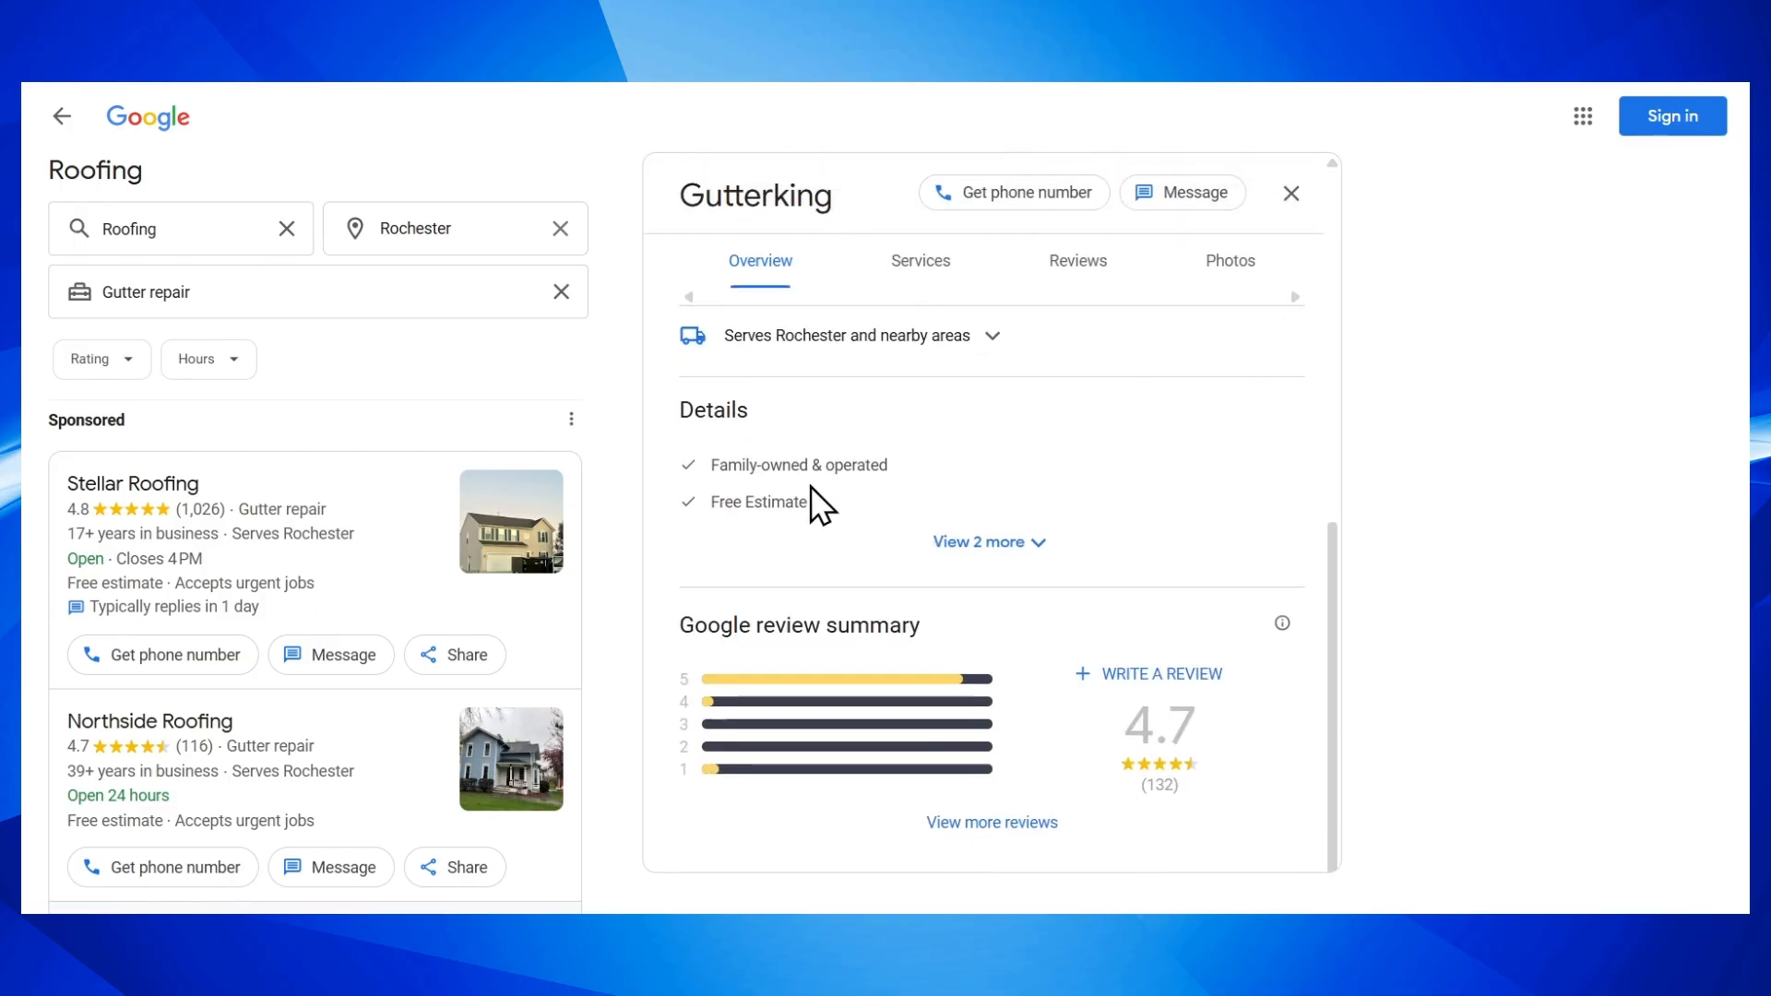
Expand the full list of business details on the Gutterking listing and read through the attributes
{"action": "left_click", "coordinate": [954, 542]}
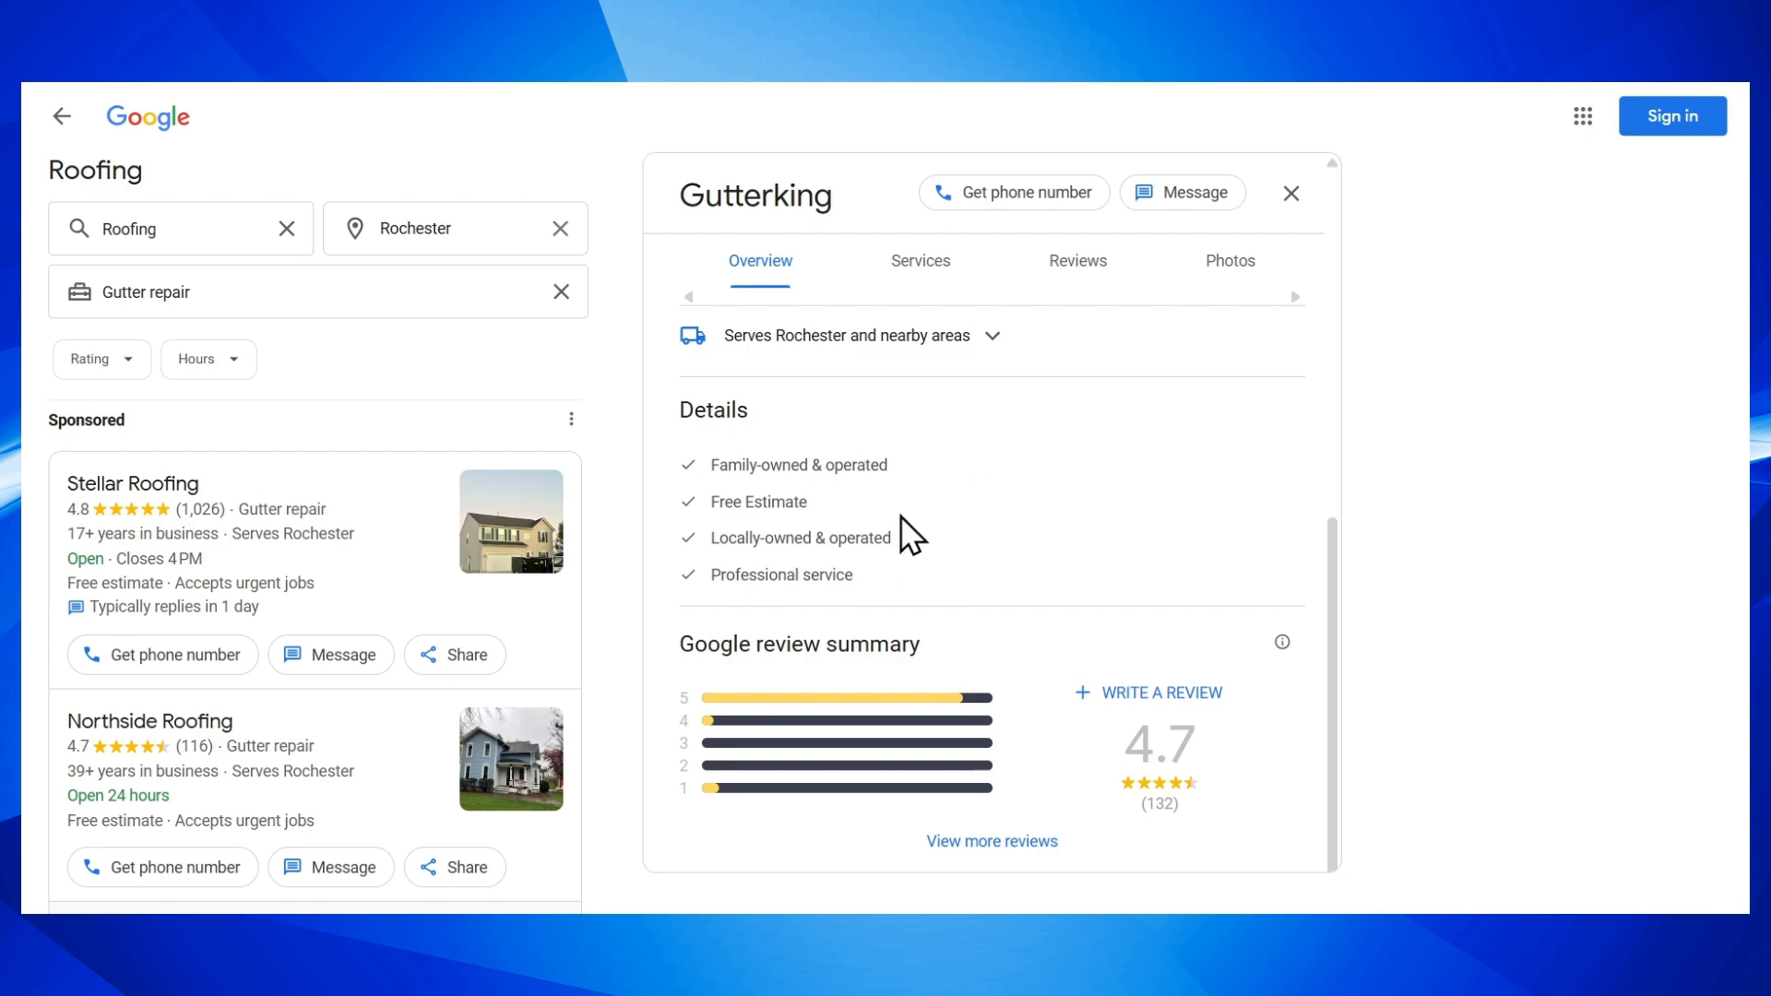
{"action": "left_click_drag", "start_coordinate": [717, 584], "coordinate": [947, 572]}
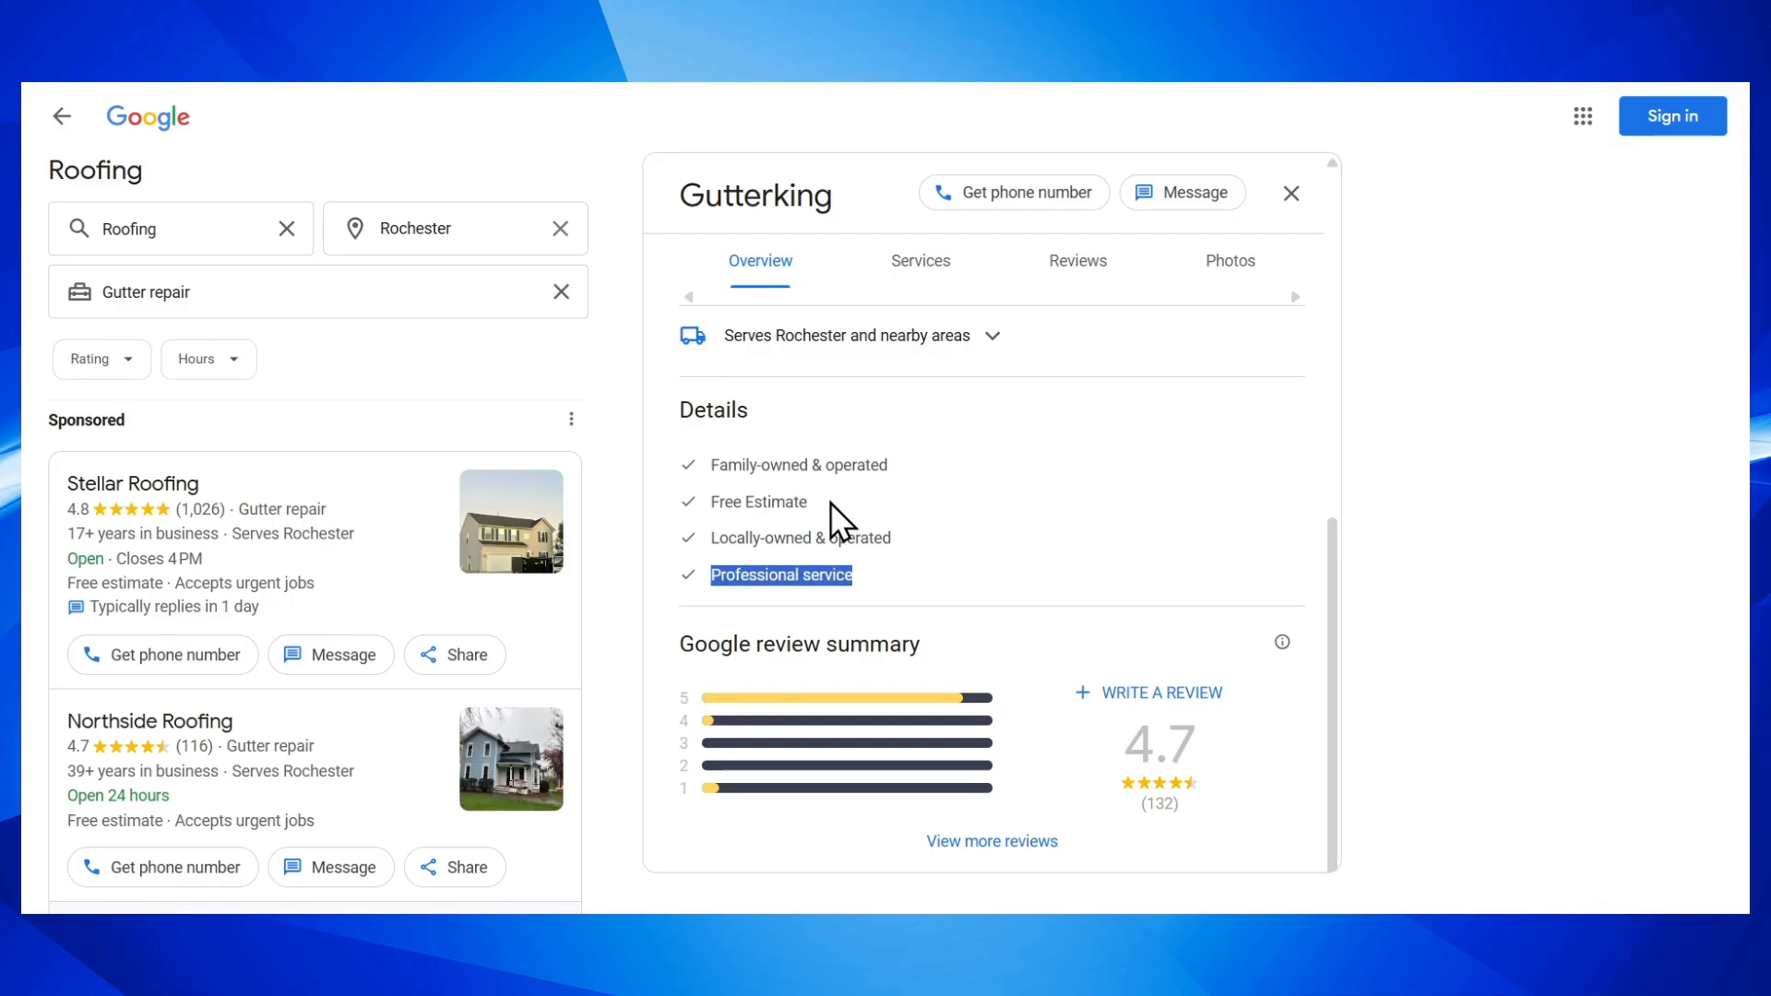
{"action": "left_click_drag", "start_coordinate": [830, 501], "coordinate": [707, 516]}
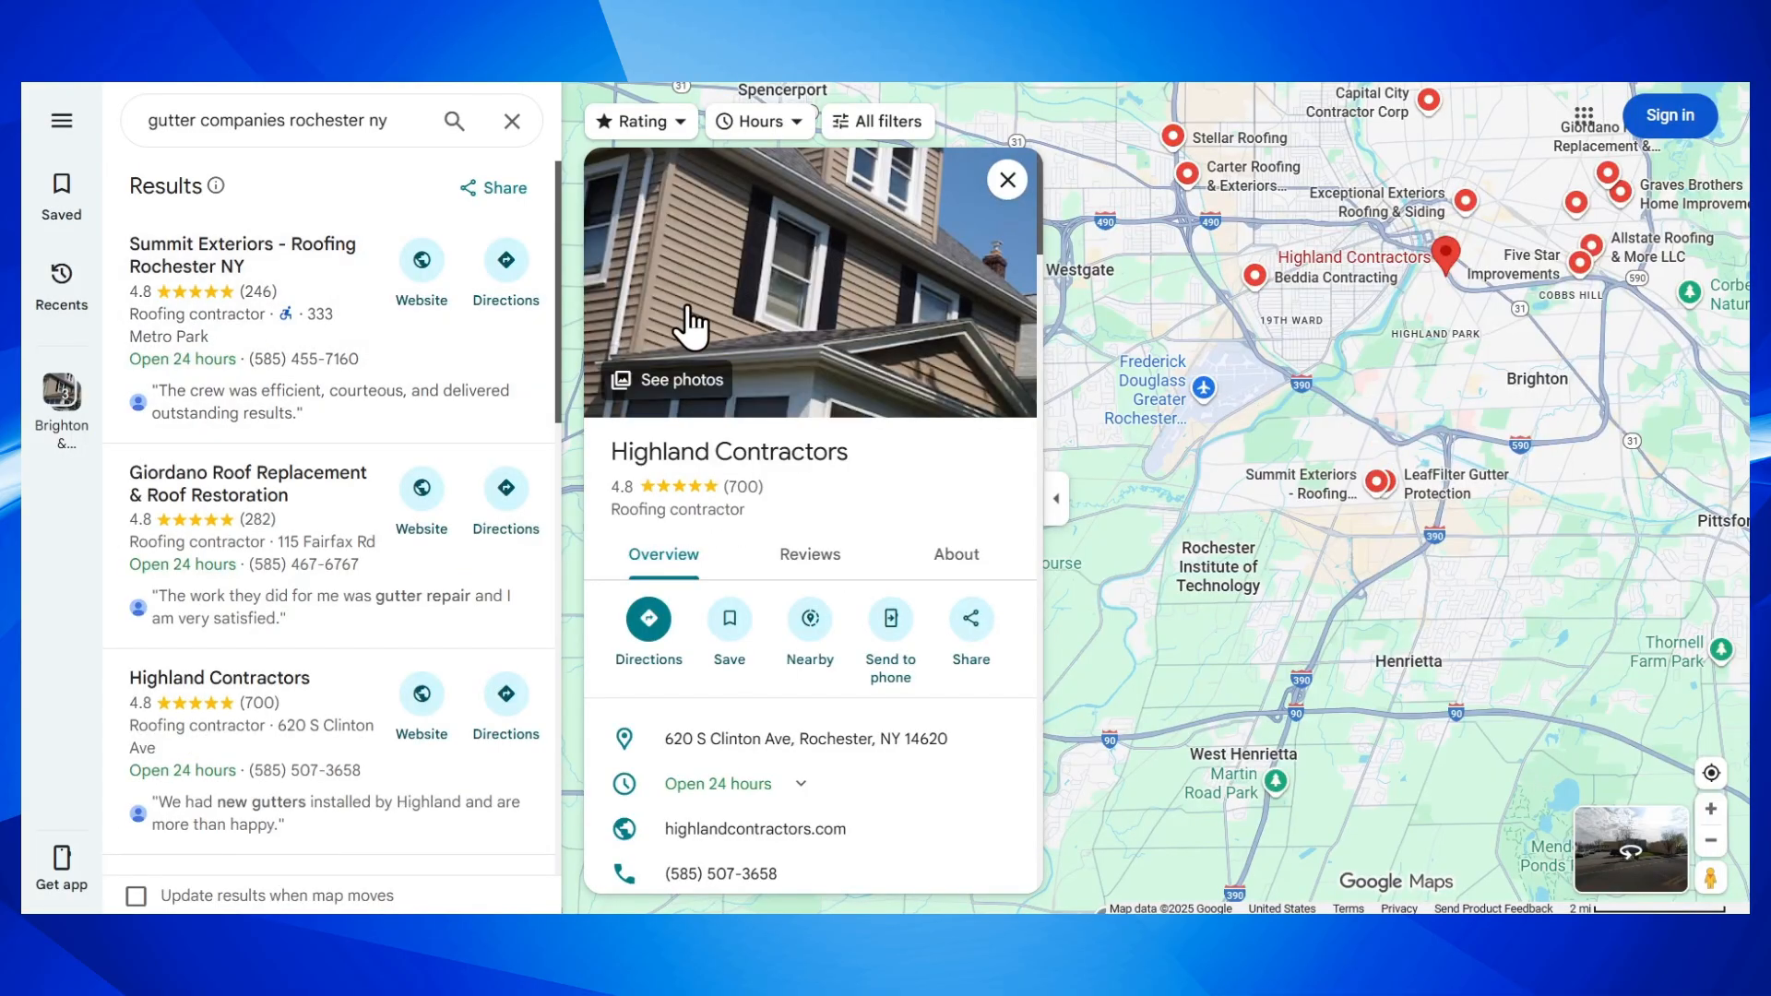
Look through the Highland Contractors listing on Google Maps and browse the update posts from the owner
{"action": "scroll", "coordinate": [792, 367], "scroll_direction": "down", "scroll_amount": 8}
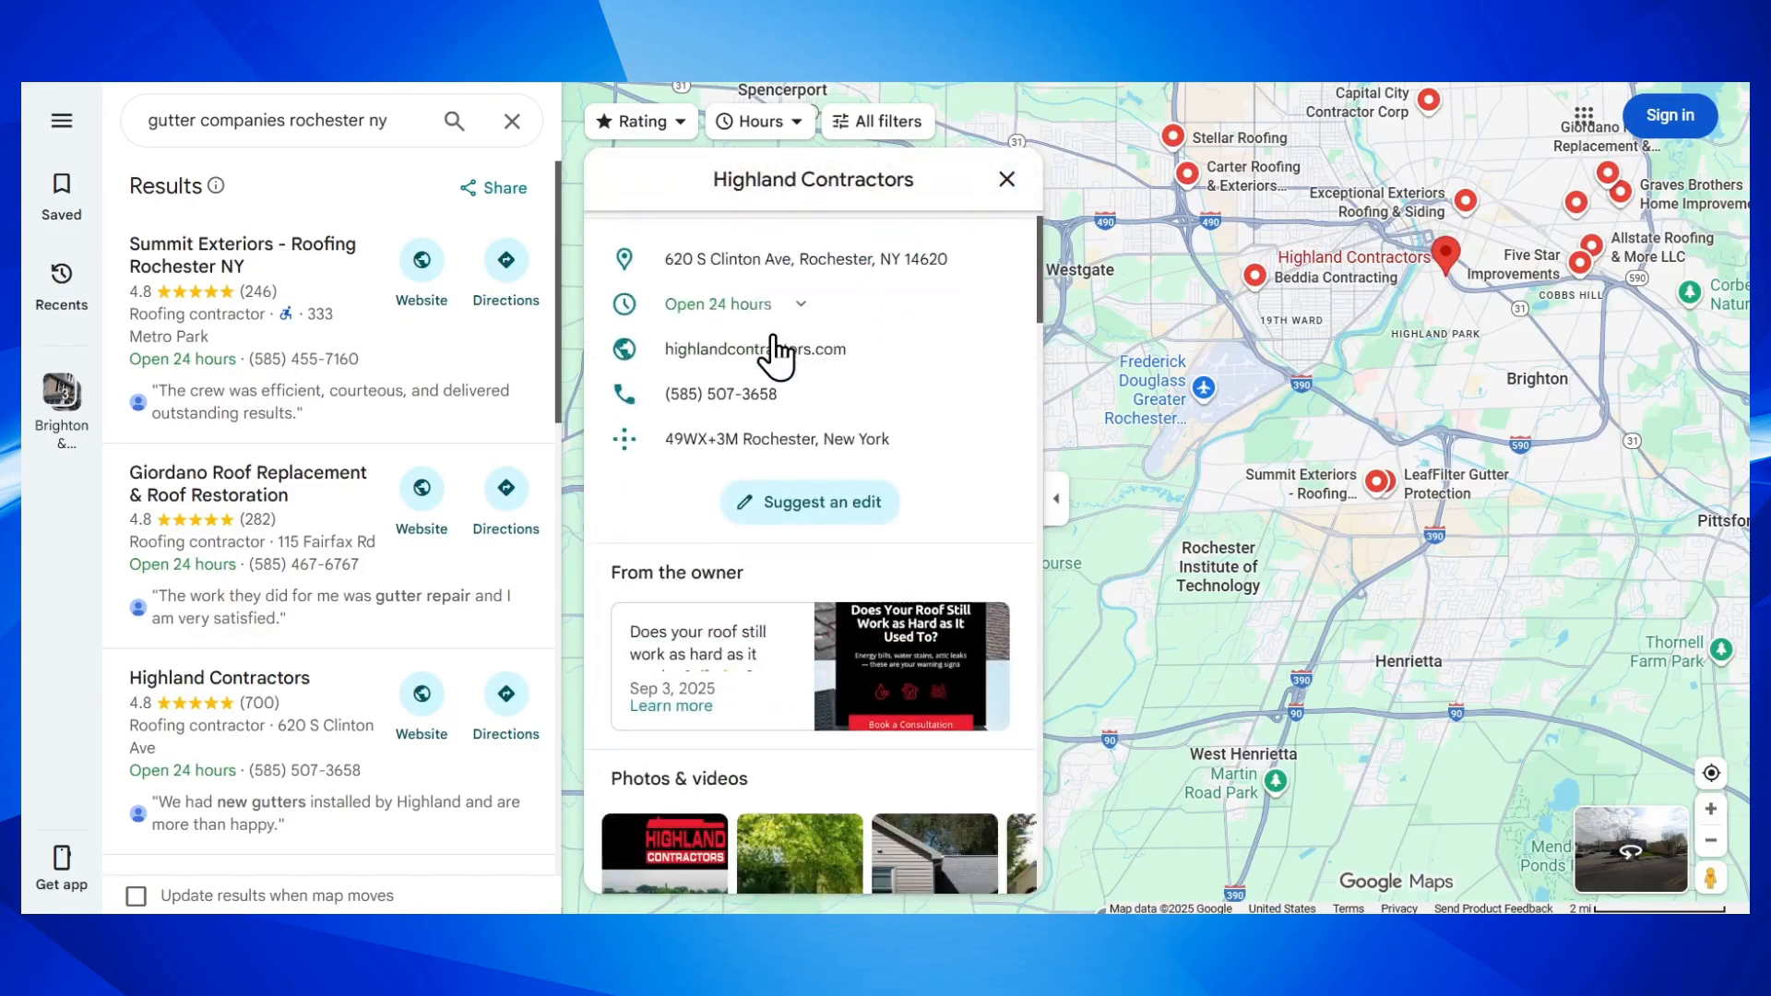
{"action": "left_click", "coordinate": [799, 449]}
{"action": "scroll", "coordinate": [802, 443], "scroll_direction": "down", "scroll_amount": 3}
{"action": "scroll", "coordinate": [797, 435], "scroll_direction": "down", "scroll_amount": 10}
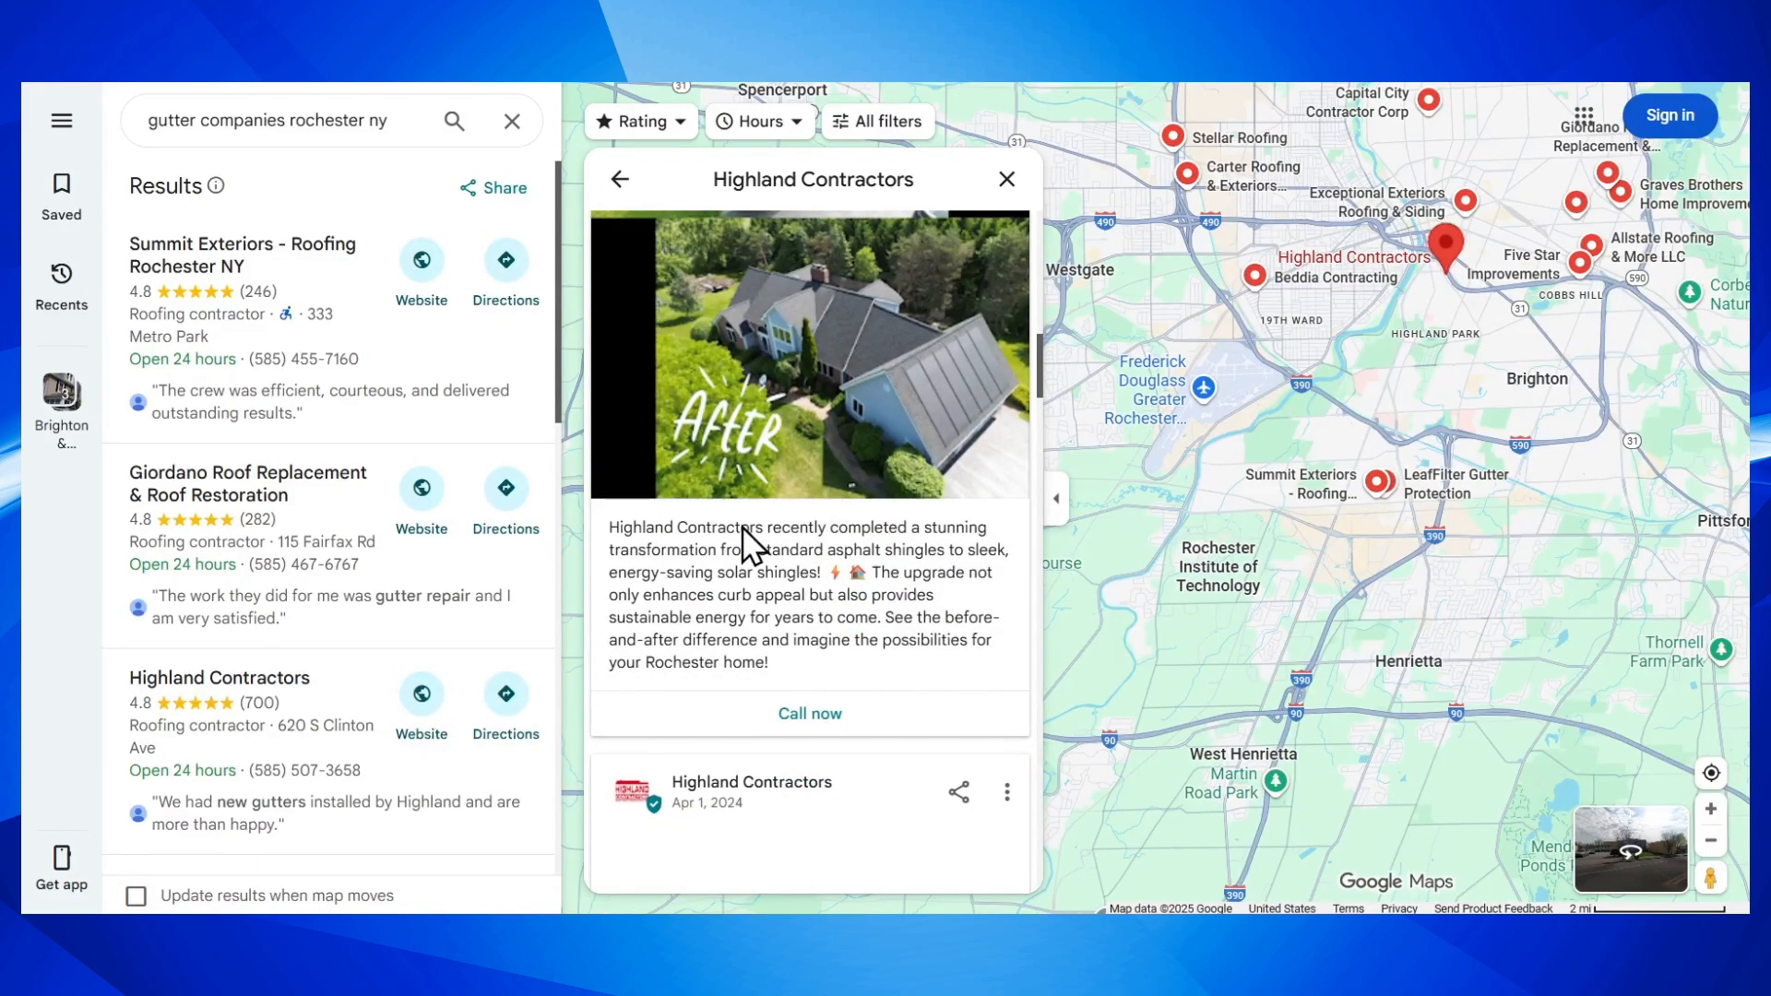
{"action": "scroll", "coordinate": [747, 521], "scroll_direction": "up", "scroll_amount": 3}
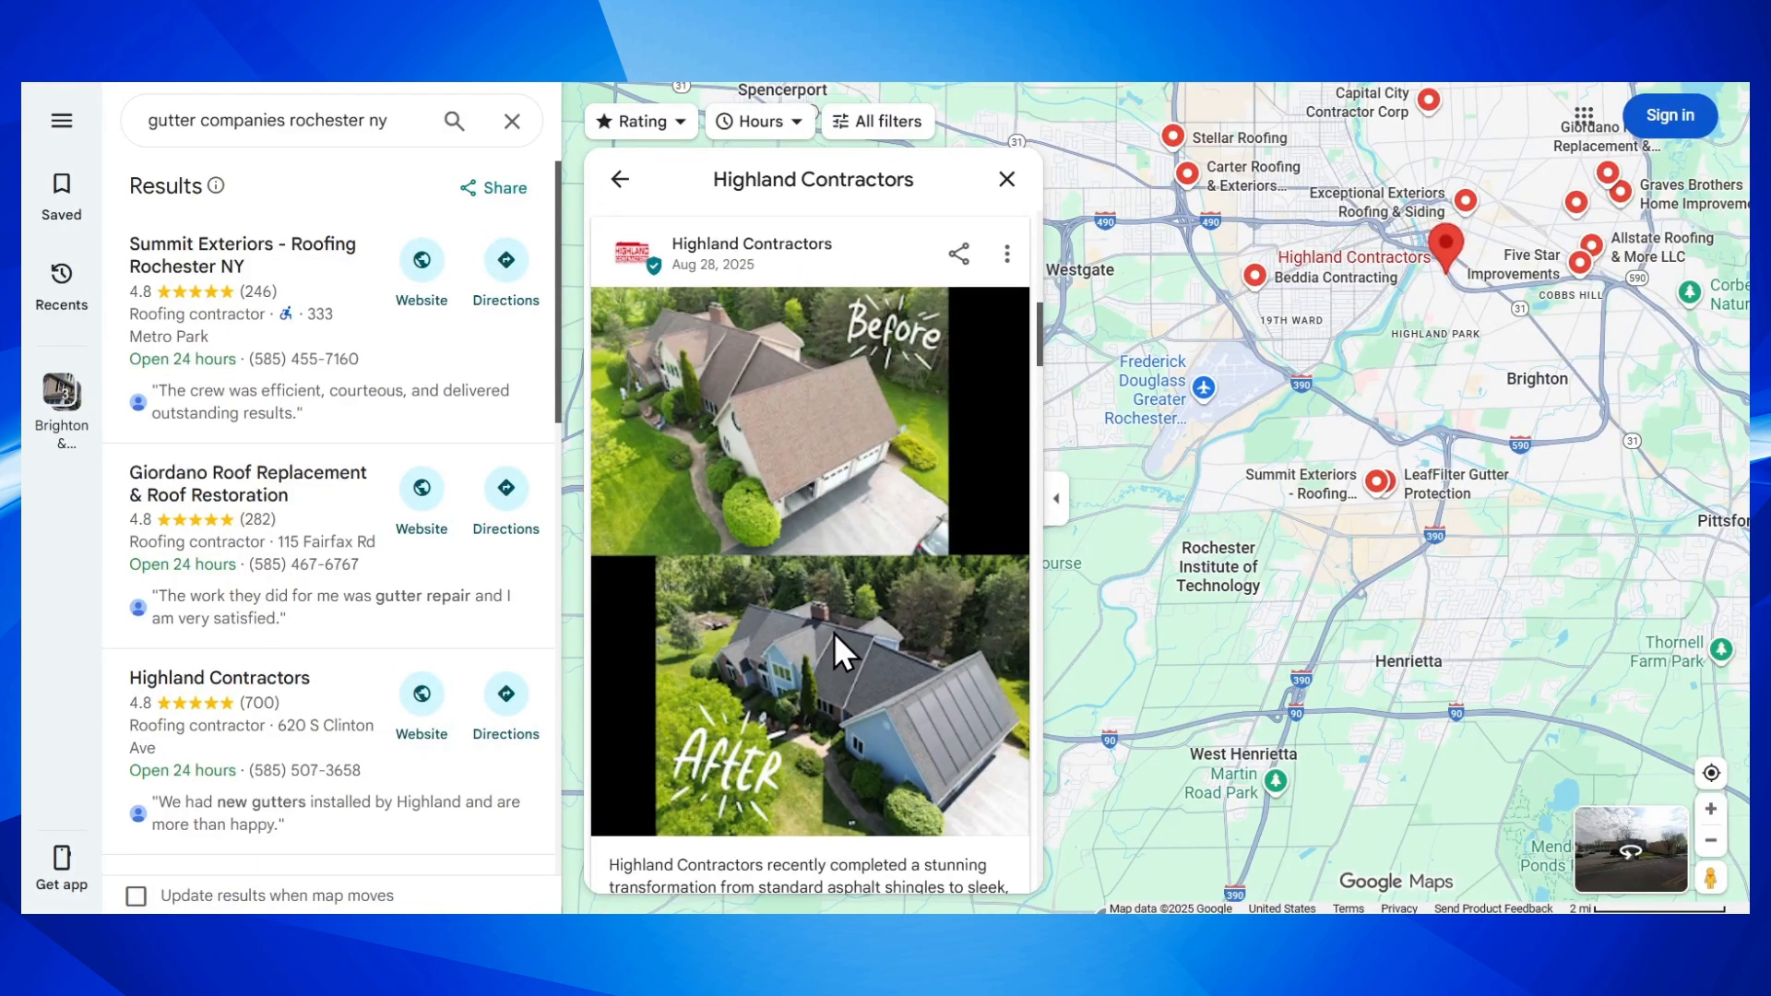
{"action": "scroll", "coordinate": [830, 627], "scroll_direction": "down", "scroll_amount": 3}
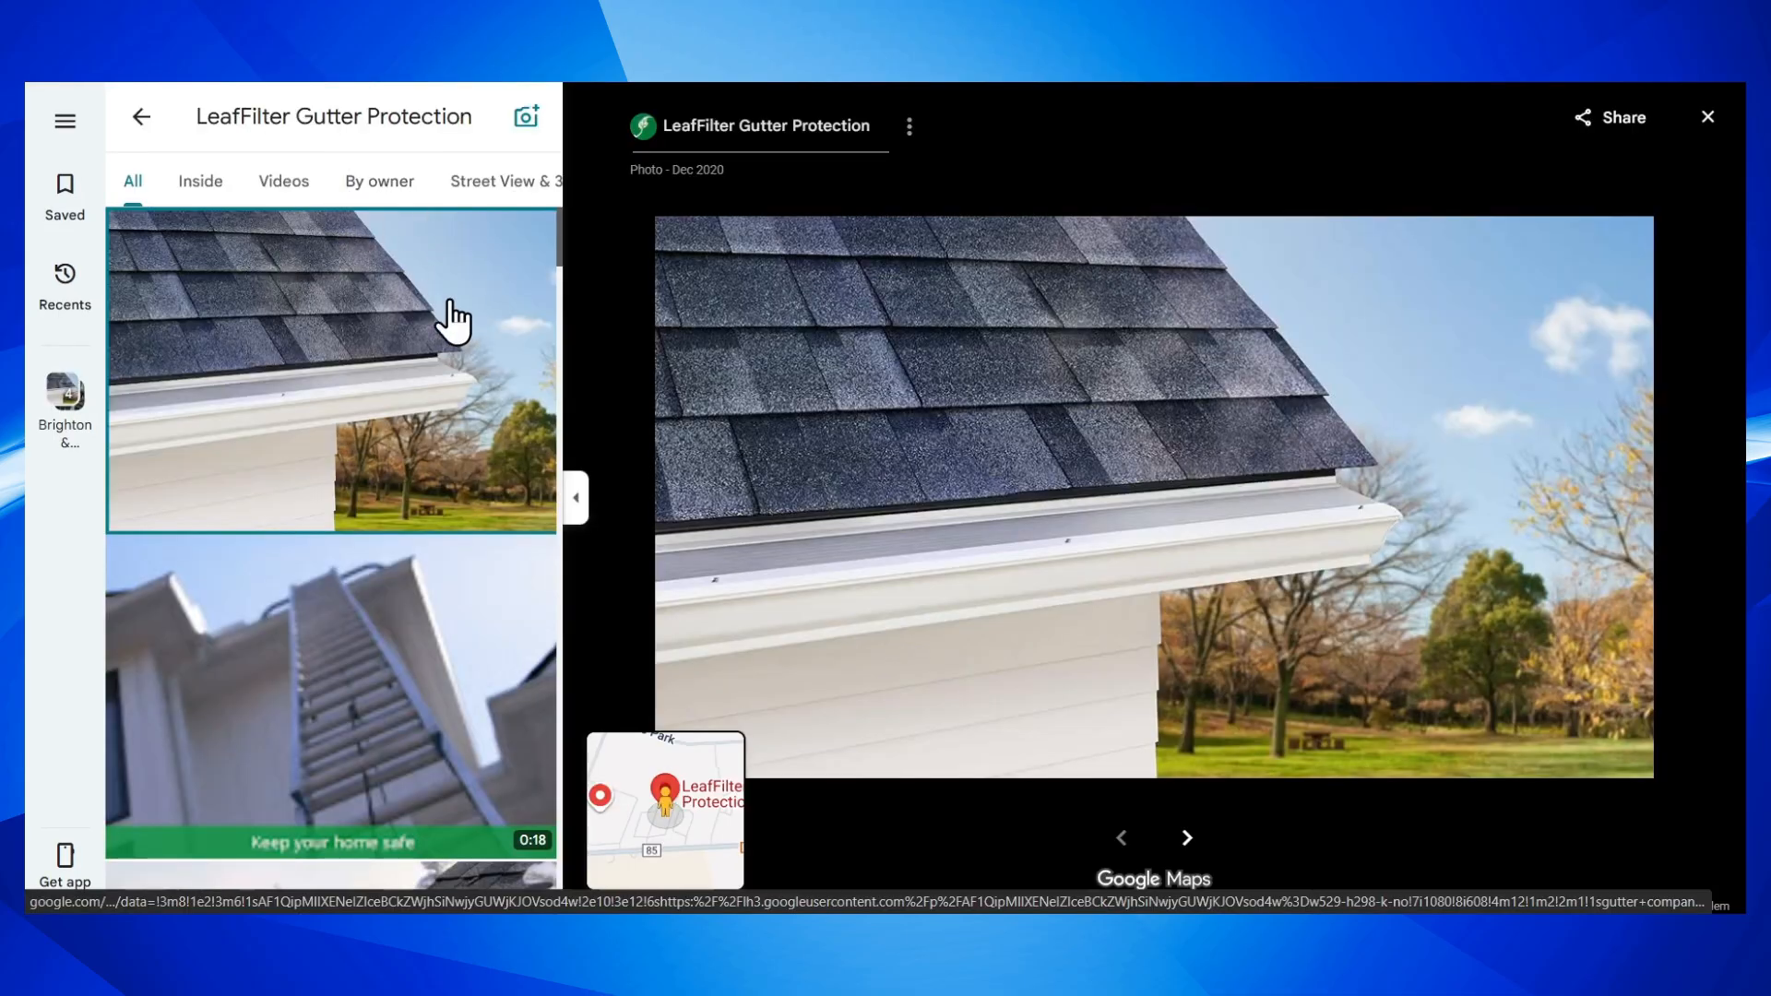
Browse the photo gallery of the LeafFilter Gutter Protection listing to see what kinds of pictures it uses
{"action": "scroll", "coordinate": [410, 305], "scroll_direction": "down", "scroll_amount": 3}
{"action": "scroll", "coordinate": [411, 310], "scroll_direction": "down", "scroll_amount": 2}
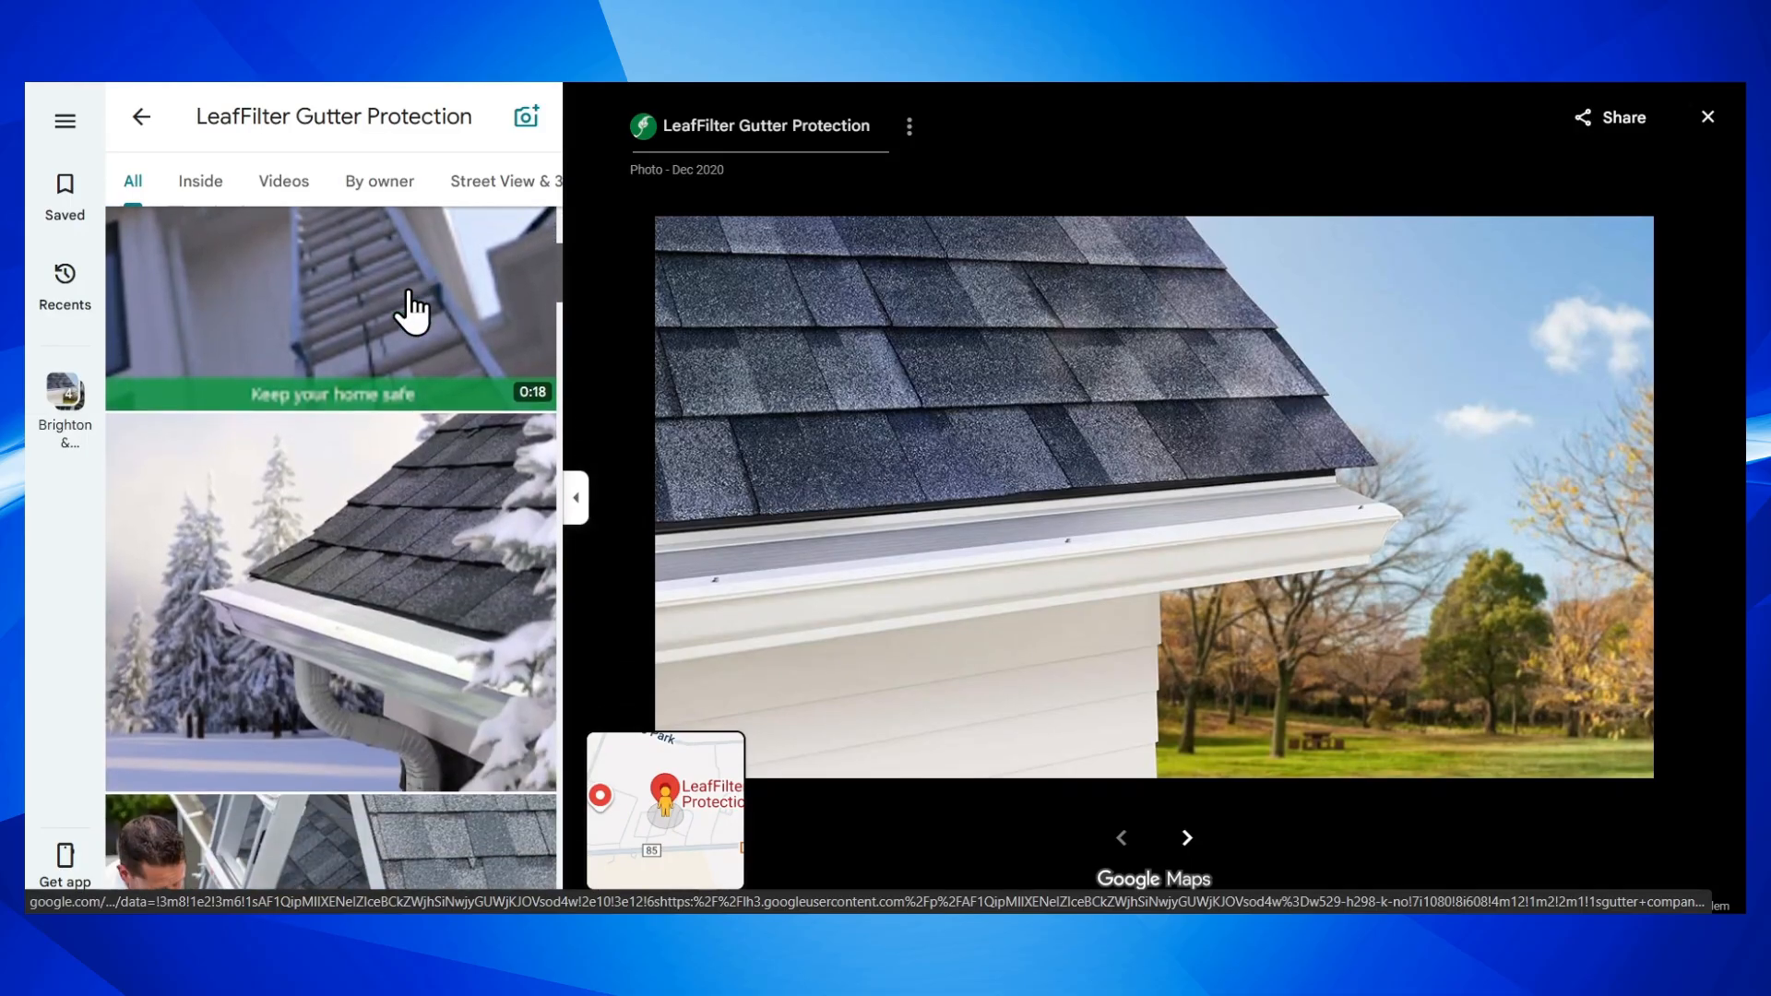
{"action": "scroll", "coordinate": [410, 309], "scroll_direction": "down", "scroll_amount": 2}
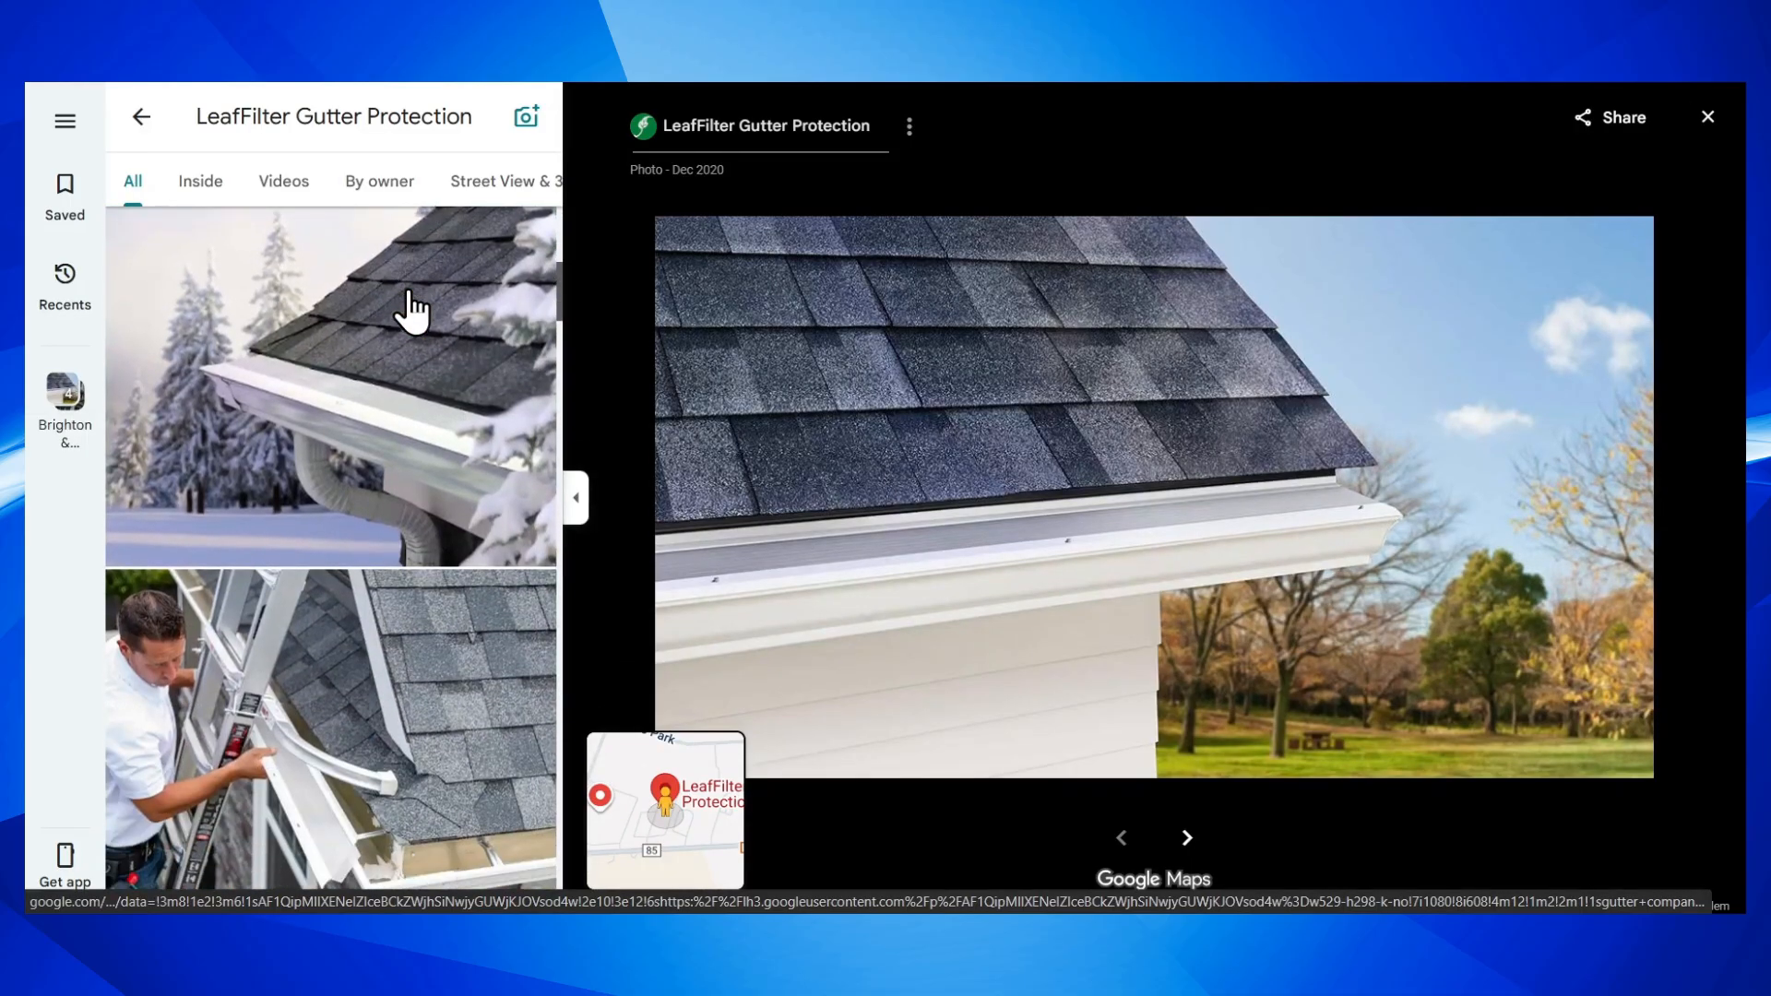
{"action": "scroll", "coordinate": [410, 309], "scroll_direction": "down", "scroll_amount": 2}
{"action": "scroll", "coordinate": [411, 309], "scroll_direction": "down", "scroll_amount": 6}
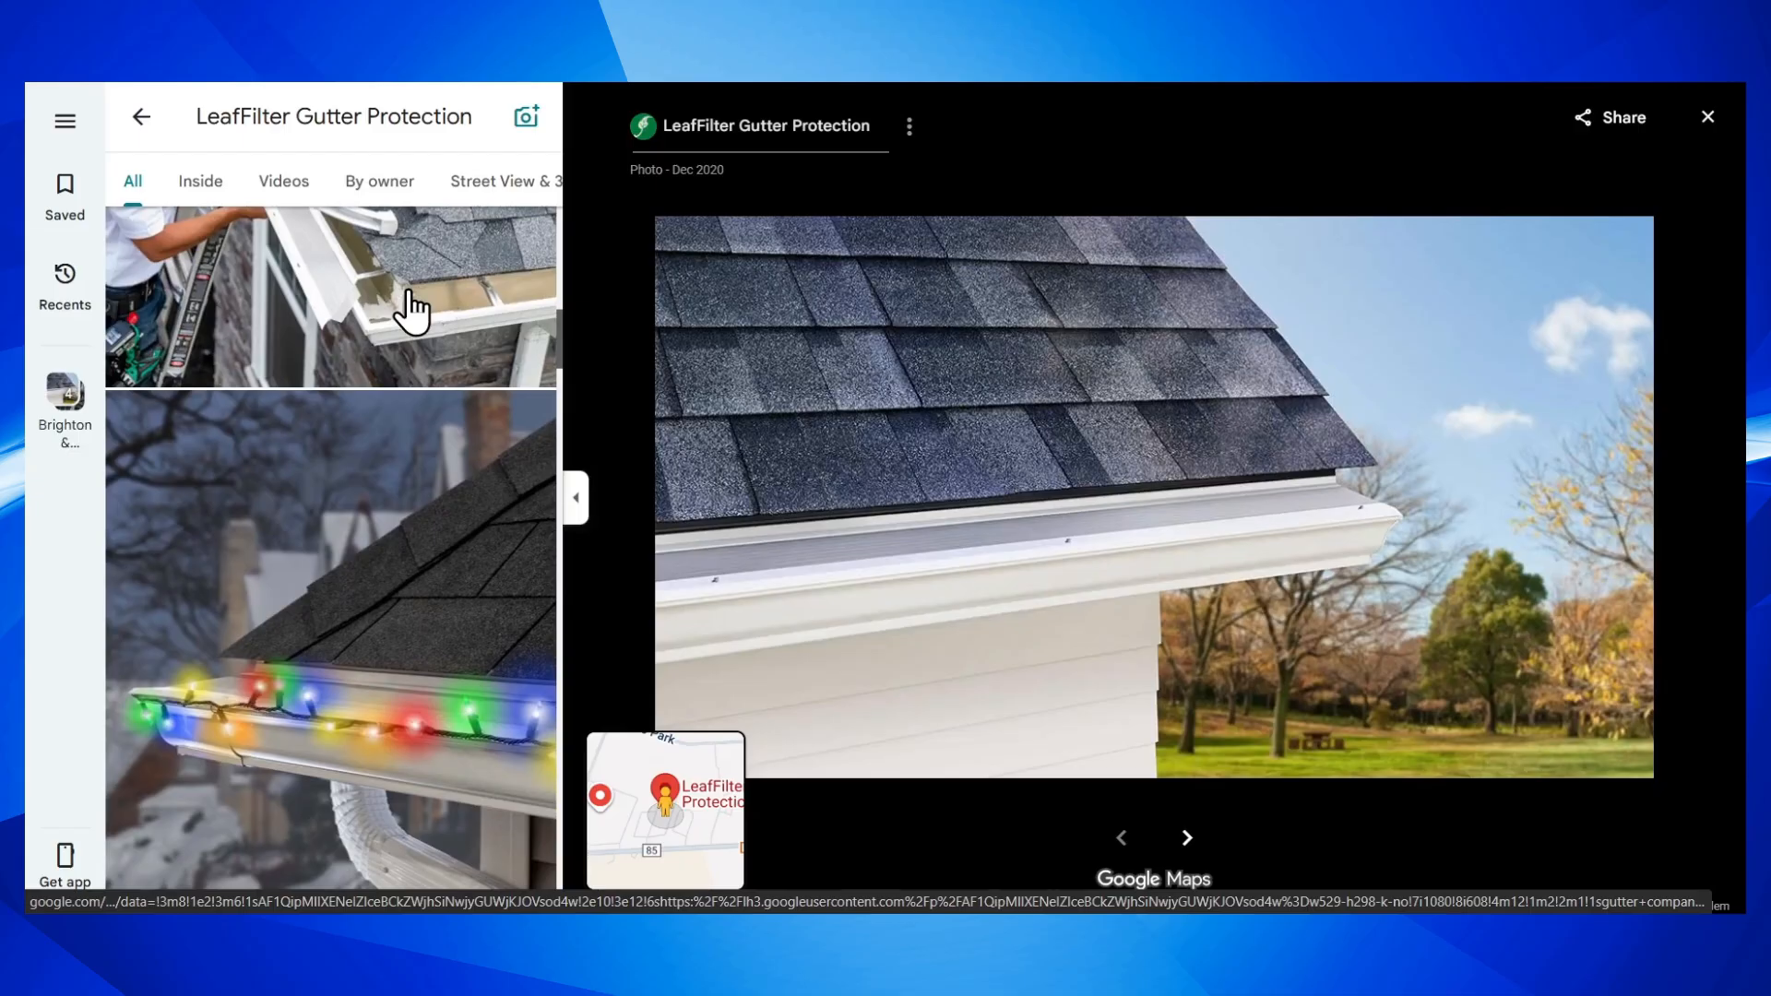
{"action": "scroll", "coordinate": [332, 480], "scroll_direction": "down", "scroll_amount": 5}
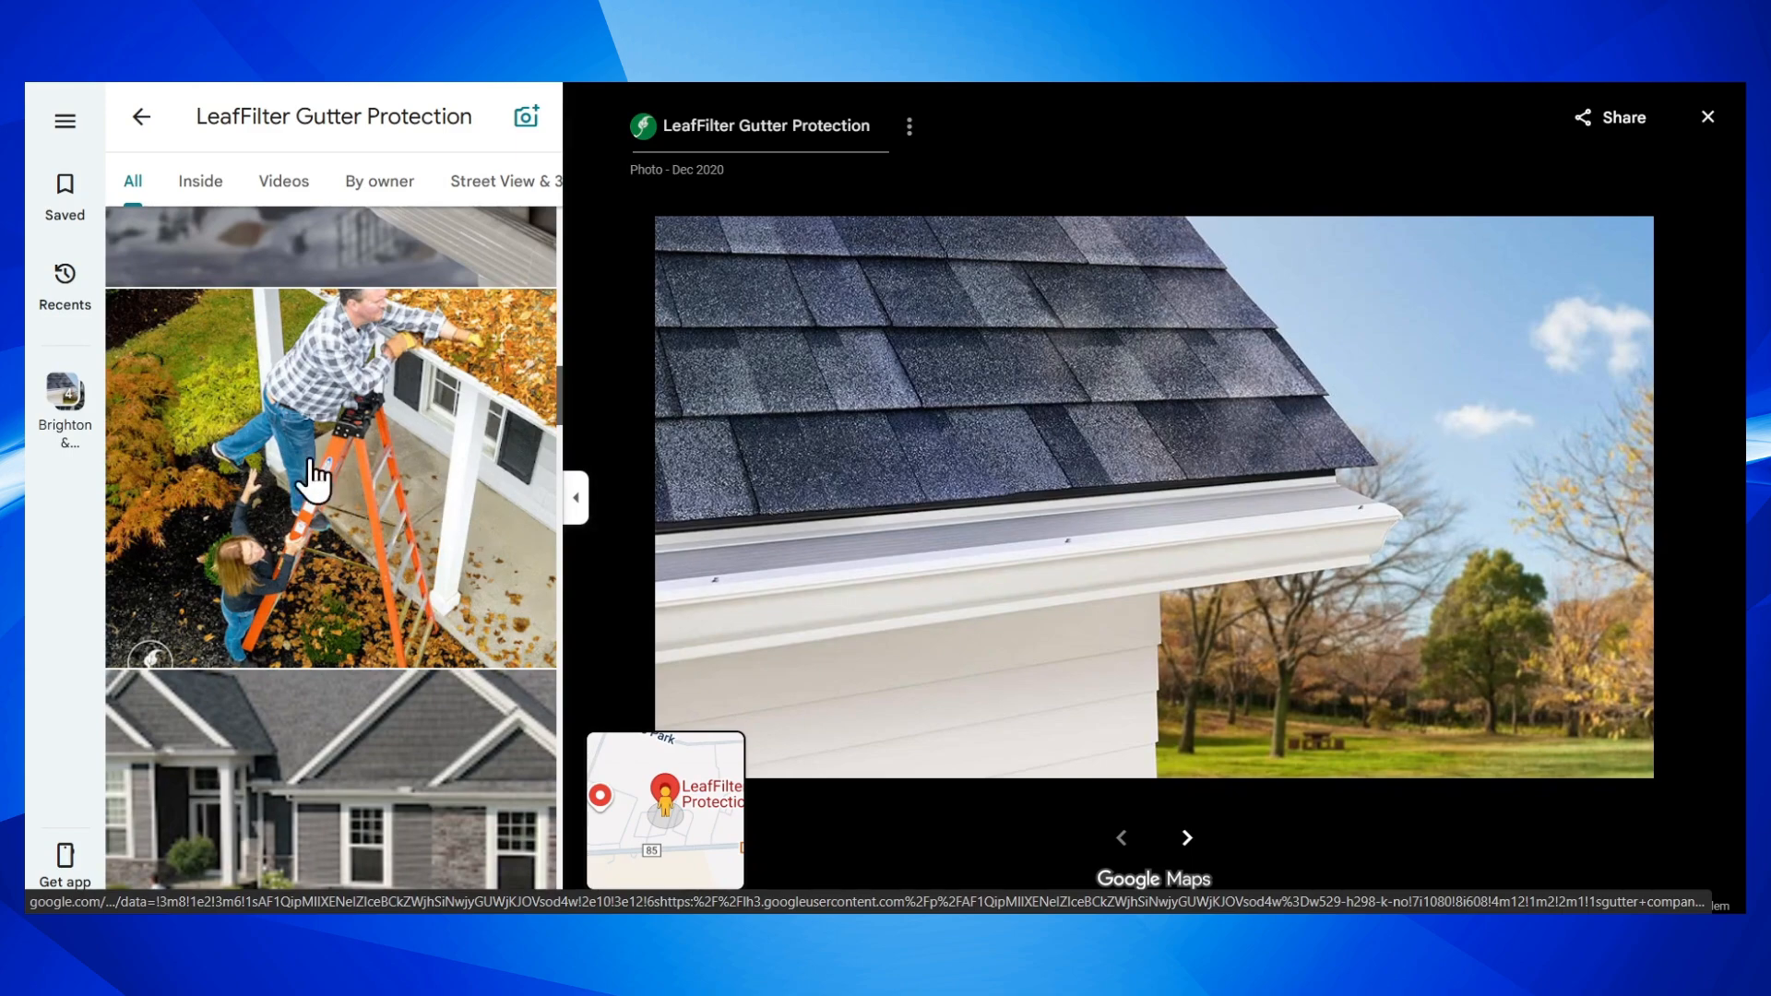
{"action": "scroll", "coordinate": [388, 406], "scroll_direction": "up", "scroll_amount": 3}
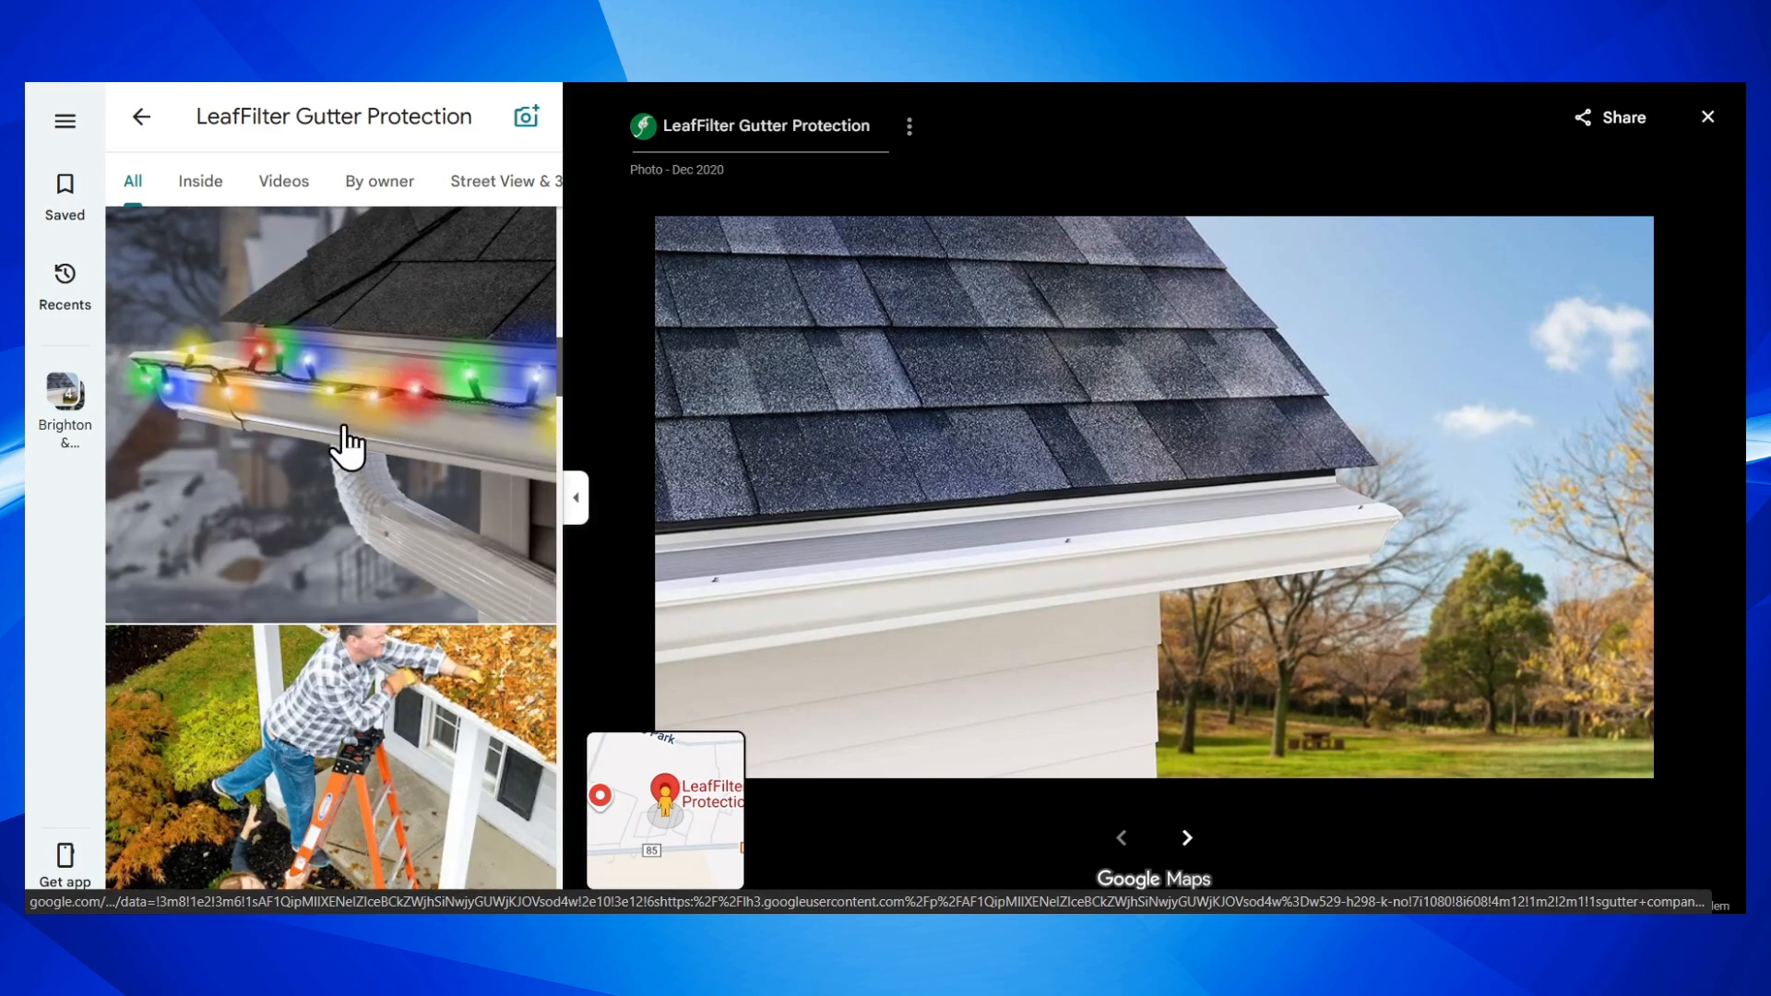
{"action": "scroll", "coordinate": [363, 434], "scroll_direction": "down", "scroll_amount": 8}
{"action": "scroll", "coordinate": [368, 441], "scroll_direction": "down", "scroll_amount": 5}
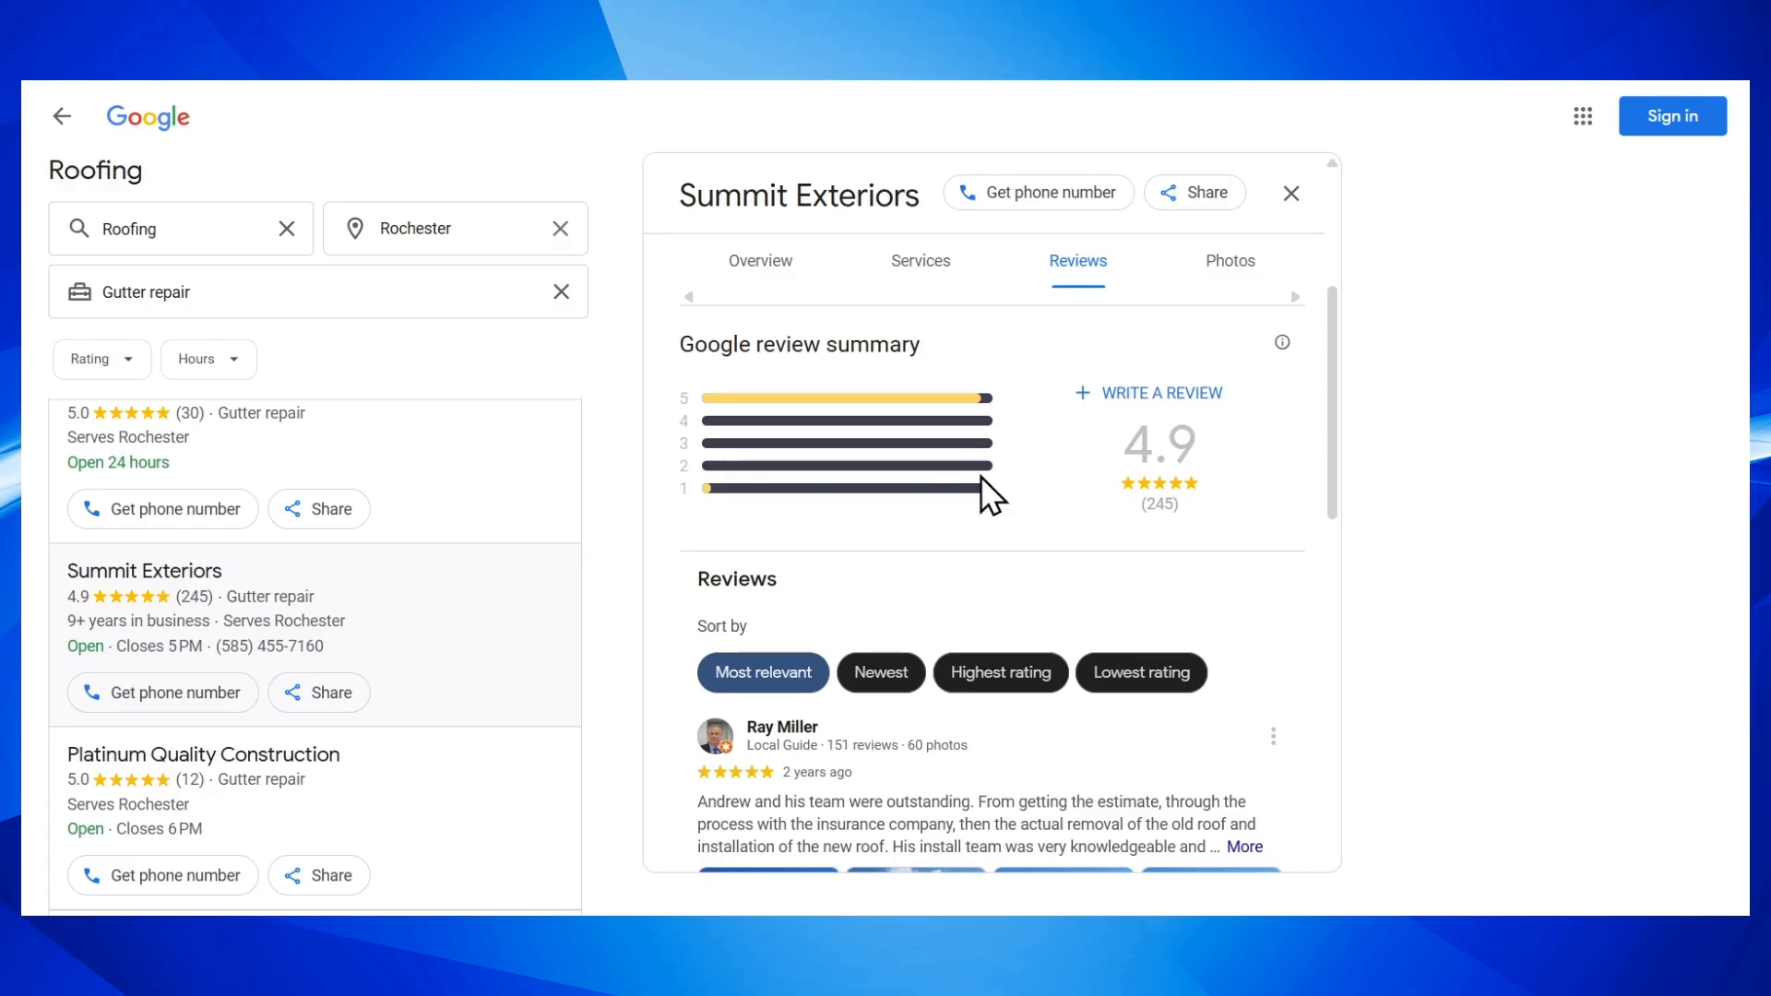
Read the customer reviews and owner responses on the Summit Exteriors listing
{"action": "scroll", "coordinate": [1016, 429], "scroll_direction": "down", "scroll_amount": 6}
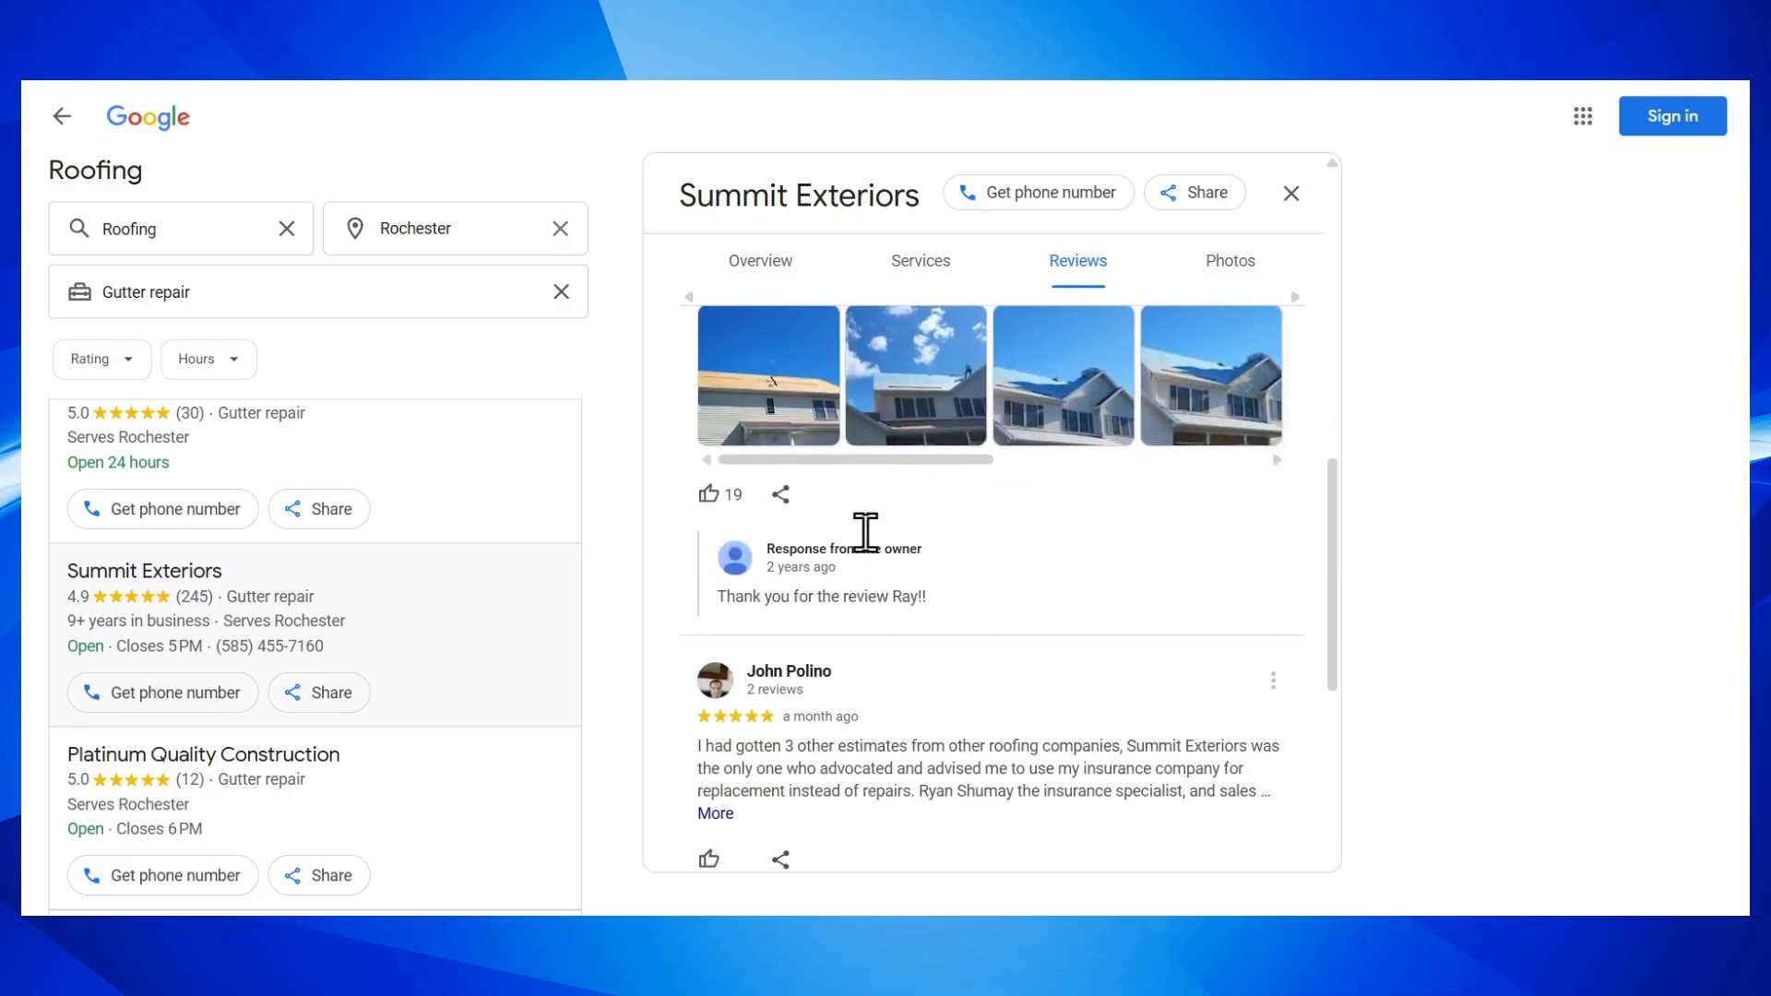
{"action": "scroll", "coordinate": [816, 597], "scroll_direction": "up", "scroll_amount": 1}
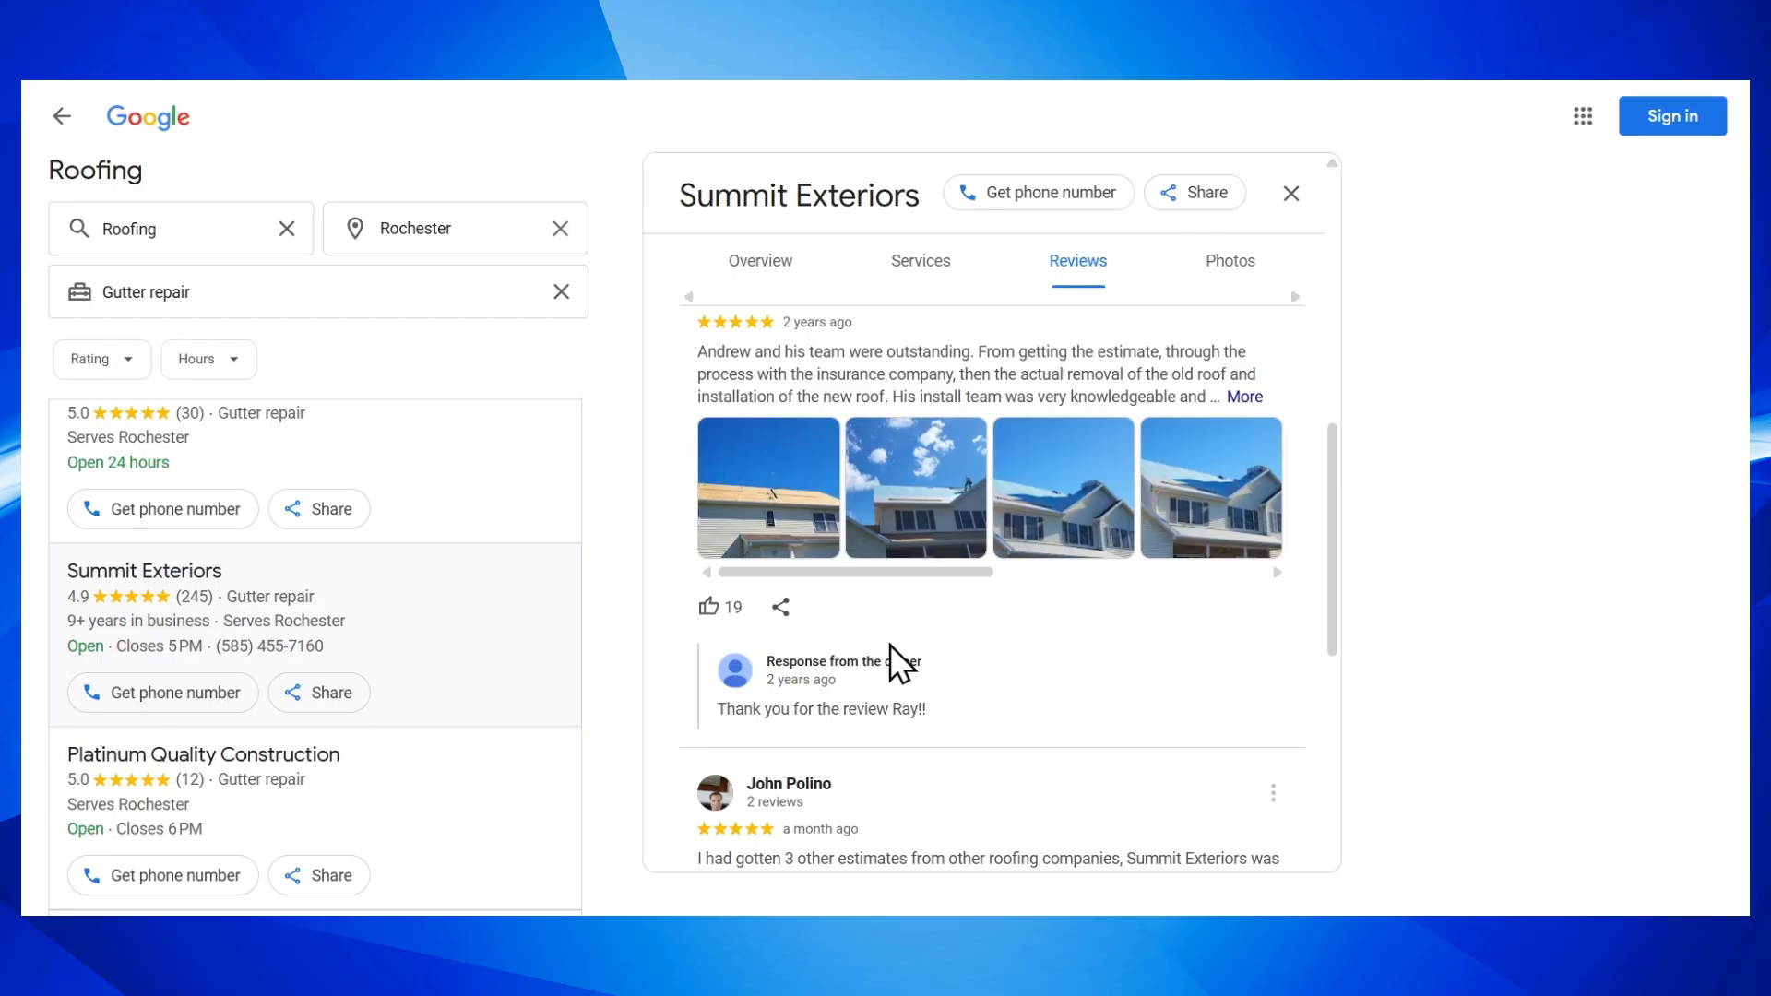
{"action": "scroll", "coordinate": [889, 644], "scroll_direction": "down", "scroll_amount": 8}
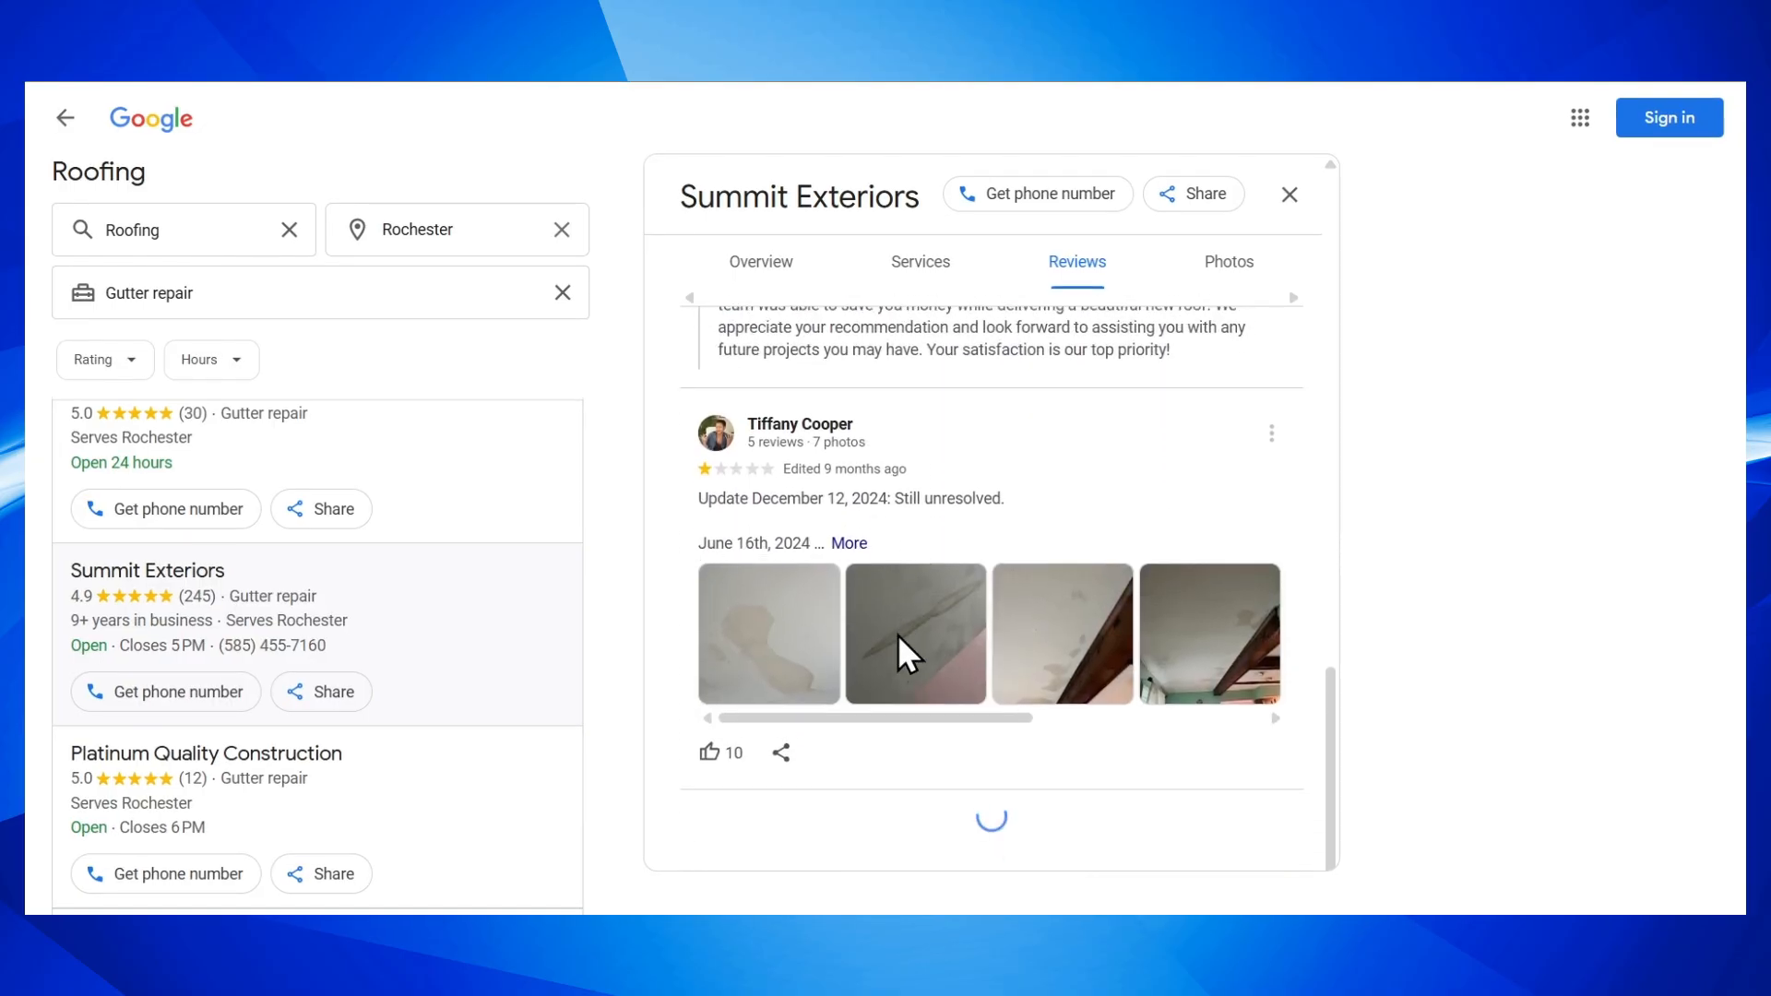